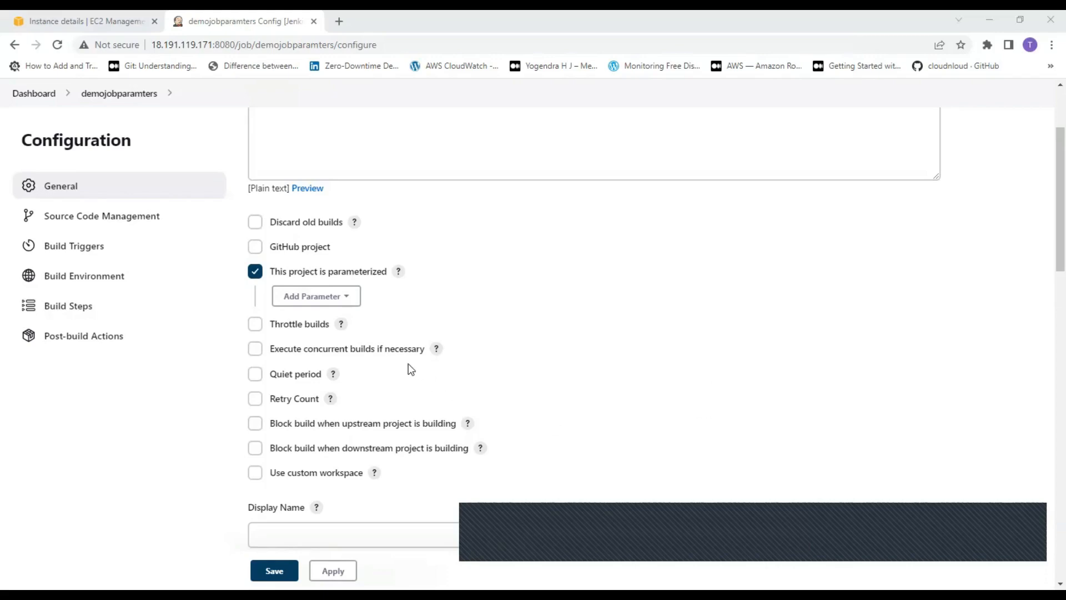
{"action": "left_click", "coordinate": [339, 303]}
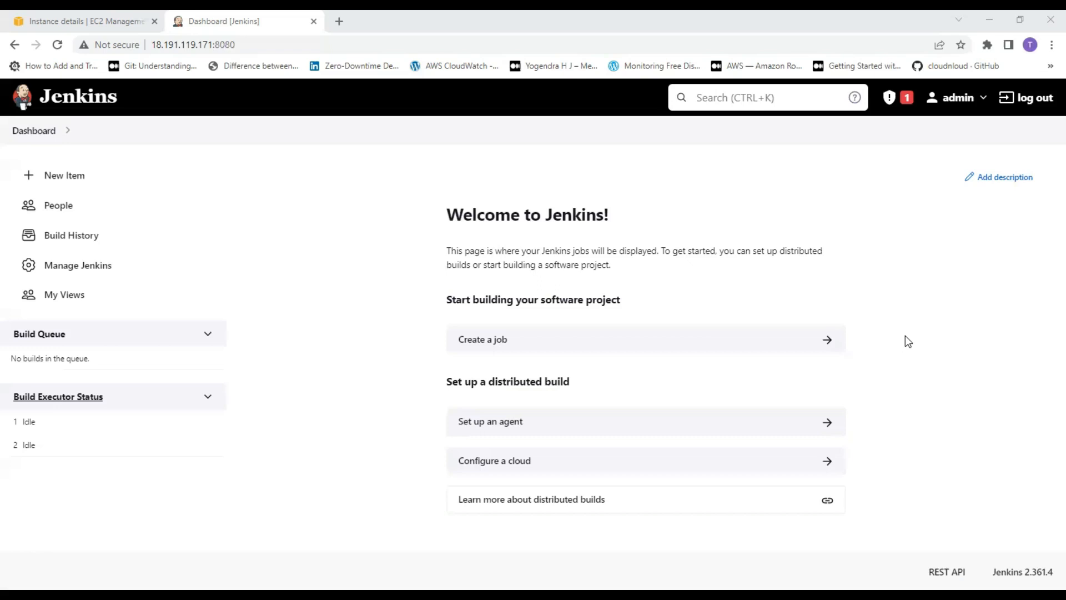
- Create a new Freestyle project named demojobparameters
{"action": "left_click", "coordinate": [482, 340]}
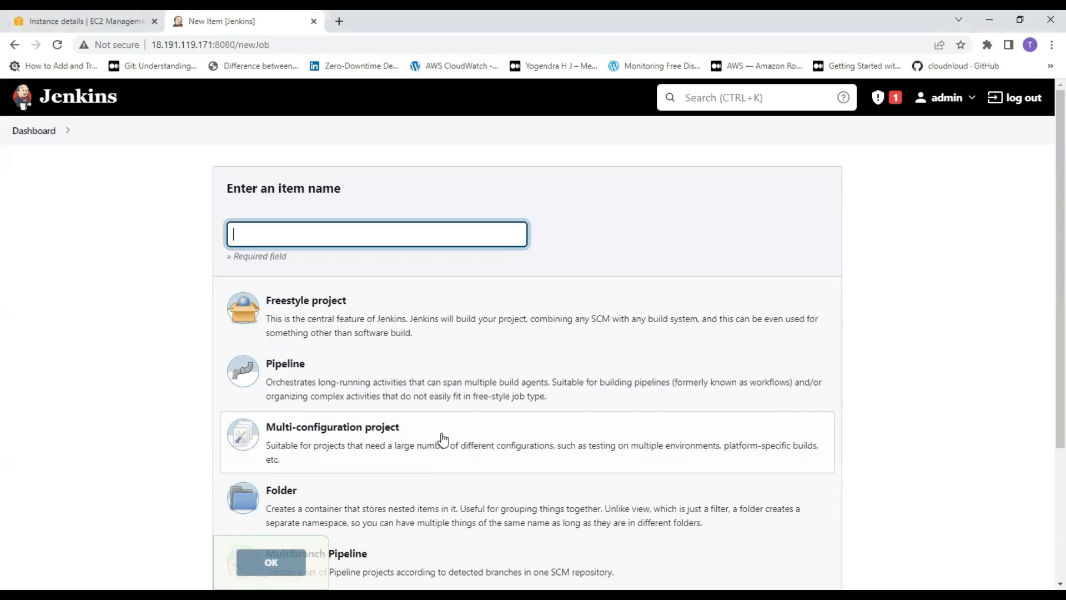
{"action": "left_click", "coordinate": [345, 309]}
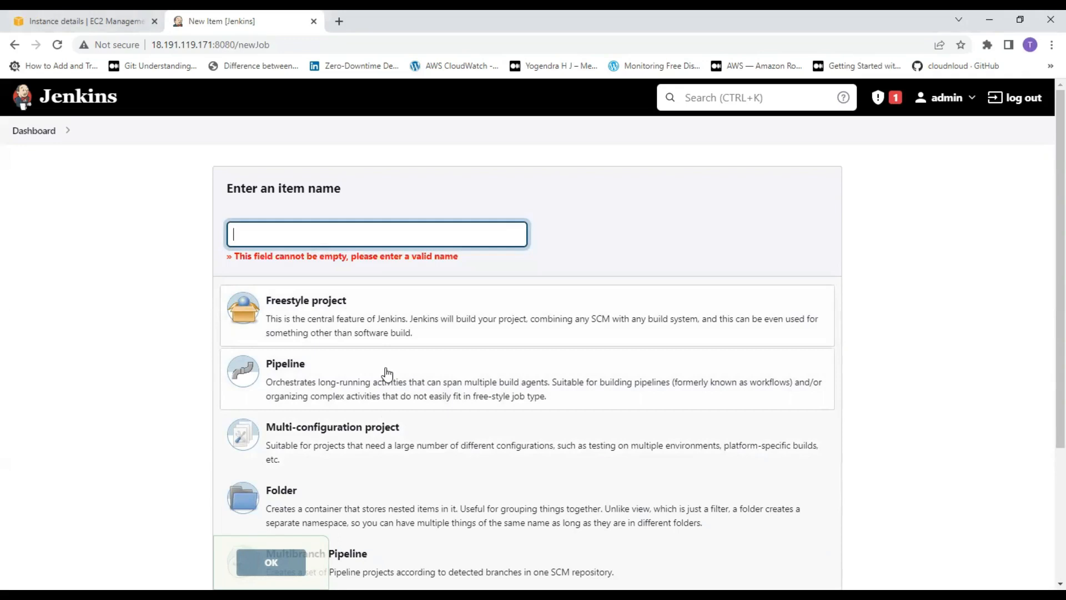
{"action": "left_click", "coordinate": [428, 232]}
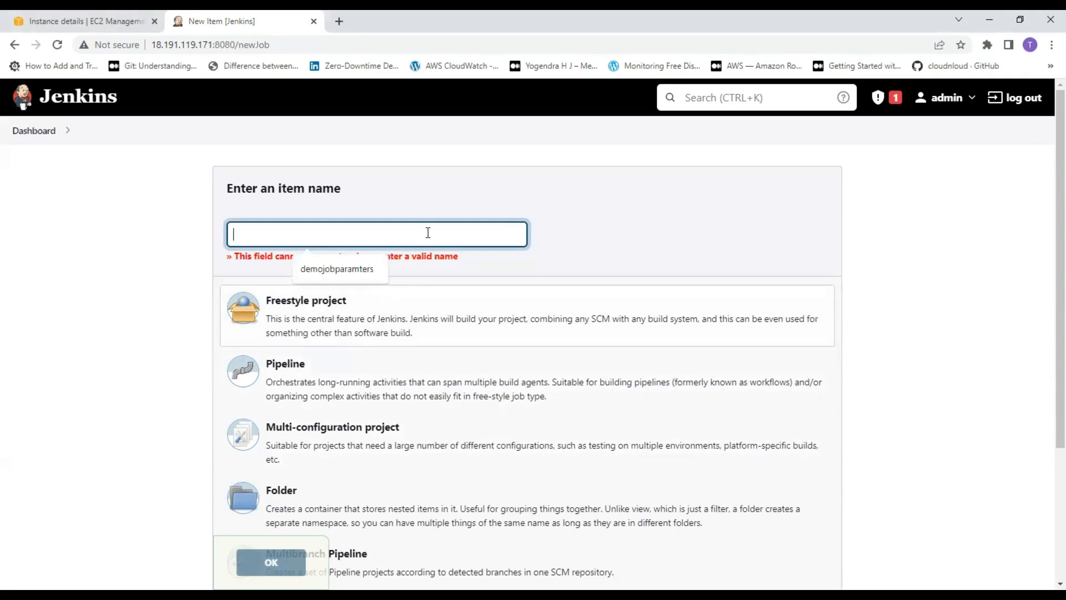
{"action": "left_click", "coordinate": [344, 269]}
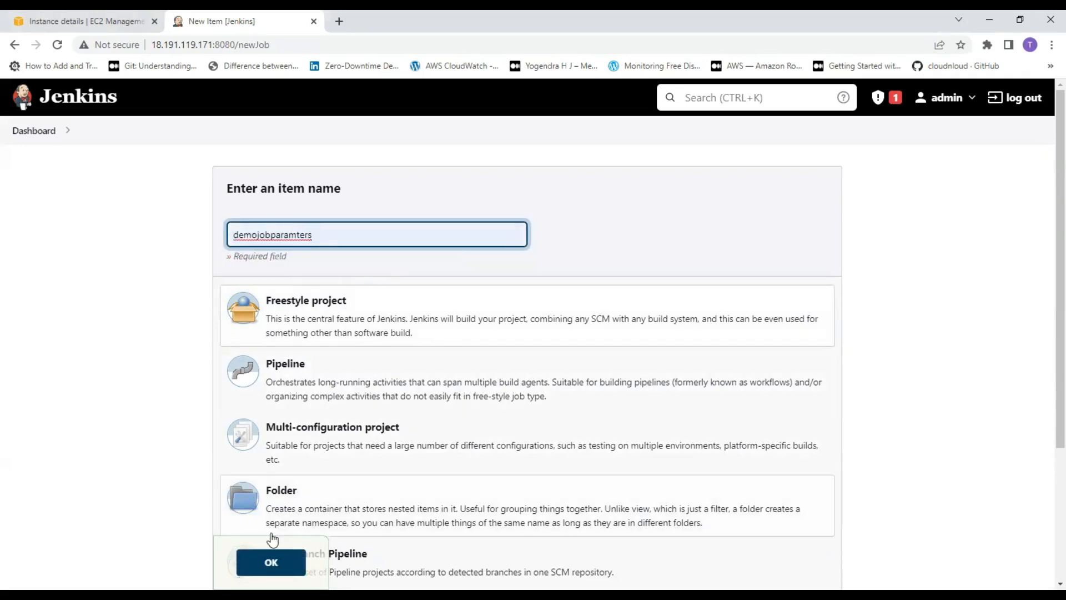
{"action": "left_click", "coordinate": [298, 234]}
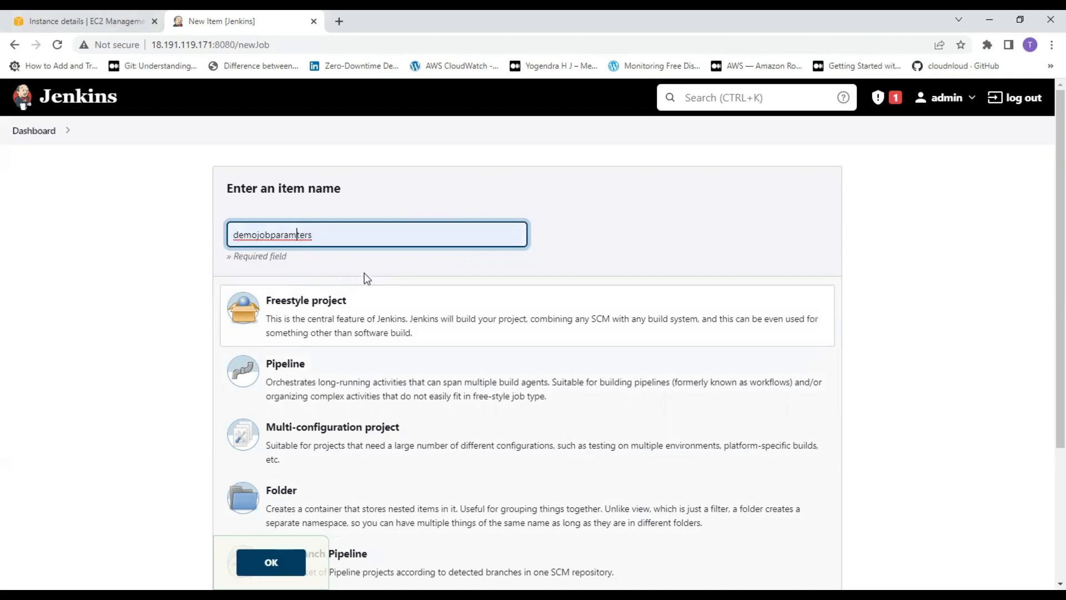
{"action": "type", "text": "e"}
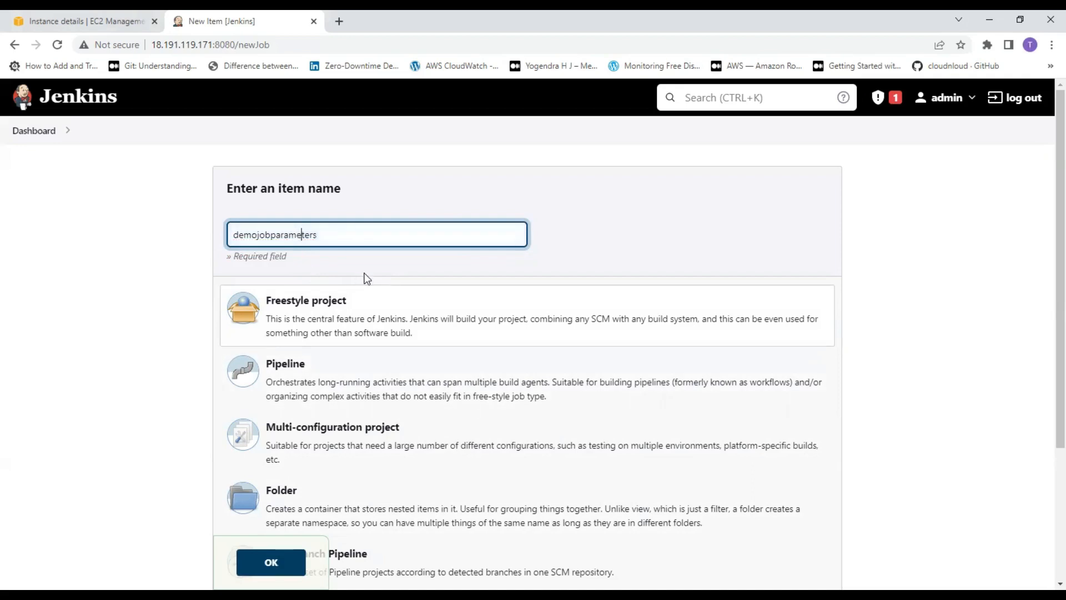
{"action": "left_click", "coordinate": [271, 562]}
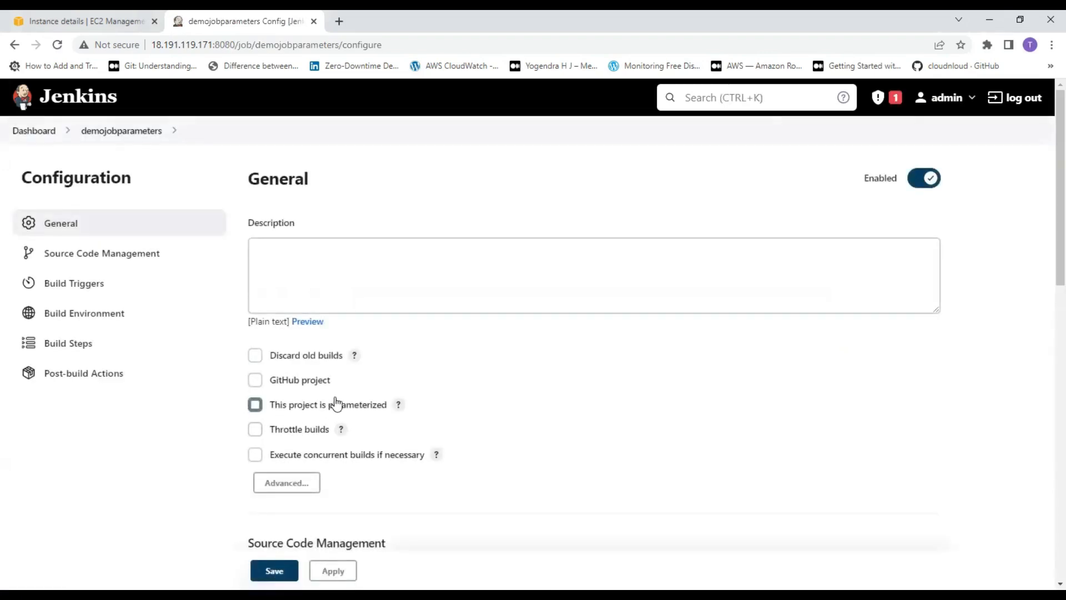
- Make the project parameterized and add a String Parameter called name, with a person's first name as its default value
{"action": "left_click", "coordinate": [255, 405]}
{"action": "left_click", "coordinate": [337, 431]}
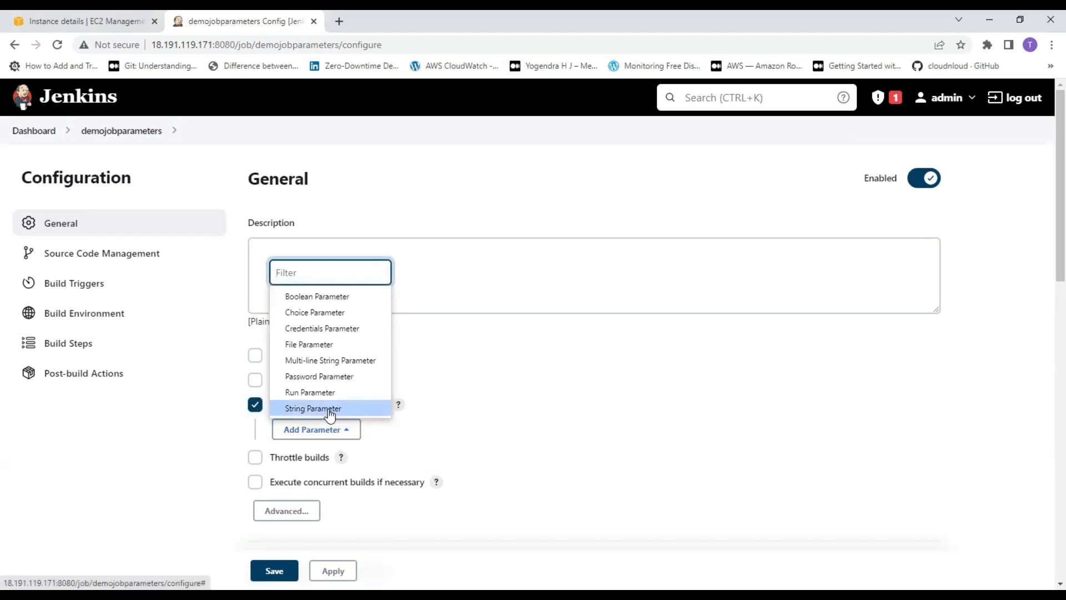
{"action": "left_click", "coordinate": [330, 411]}
{"action": "left_click", "coordinate": [319, 495]}
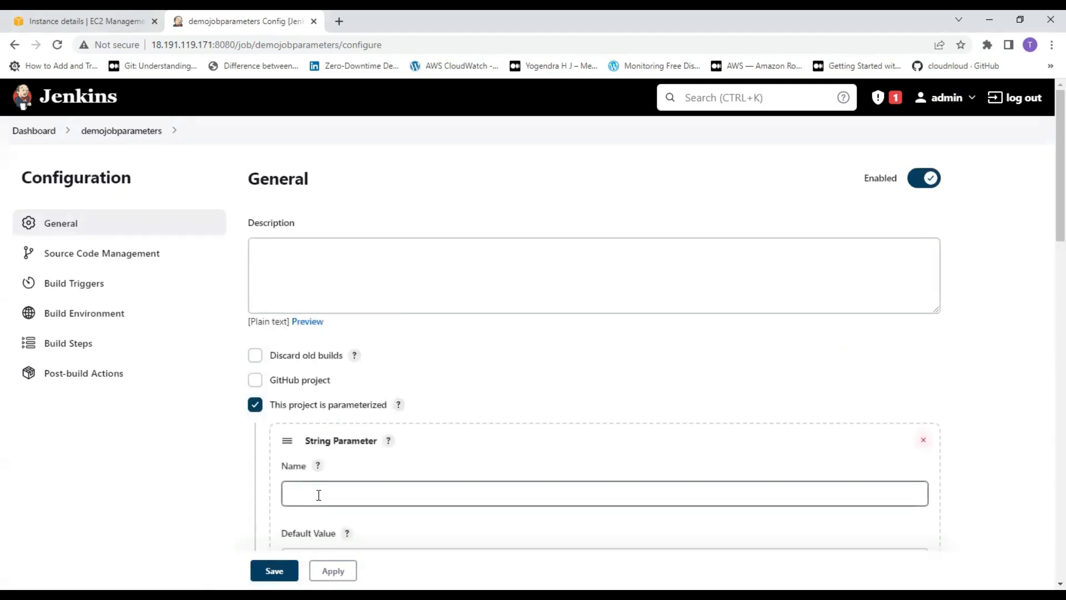
{"action": "type", "text": "name"}
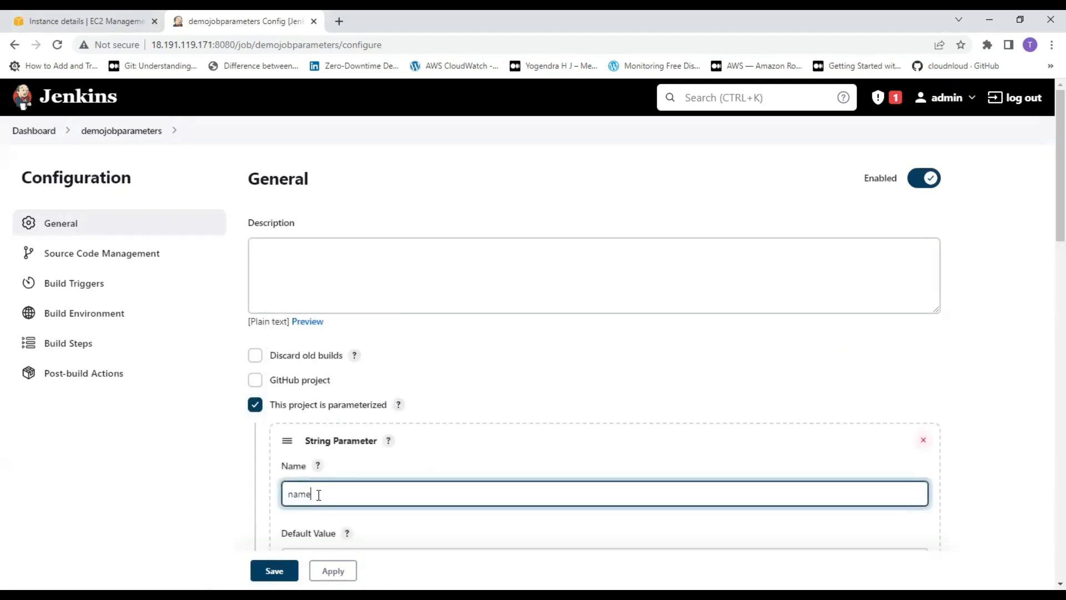
{"action": "scroll", "coordinate": [335, 415], "scroll_direction": "down", "scroll_amount": 3}
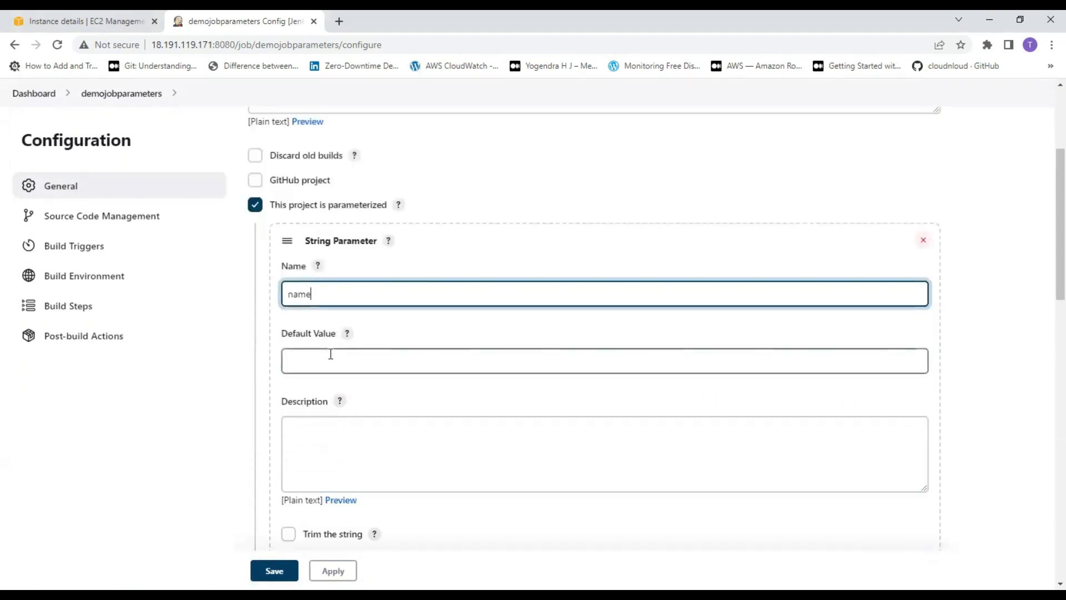
{"action": "left_click", "coordinate": [331, 354]}
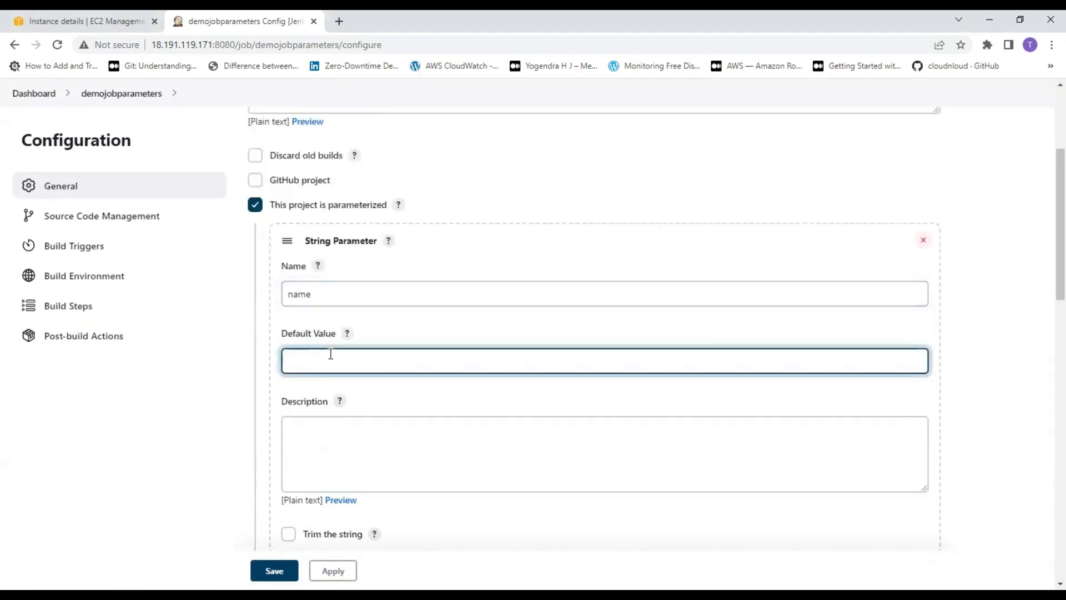
{"action": "type", "text": "rajesh"}
- Add an Execute shell build step with the command echo "my name is $name" and save the job configuration
{"action": "scroll", "coordinate": [334, 384], "scroll_direction": "down", "scroll_amount": 8}
{"action": "scroll", "coordinate": [327, 433], "scroll_direction": "down", "scroll_amount": 7}
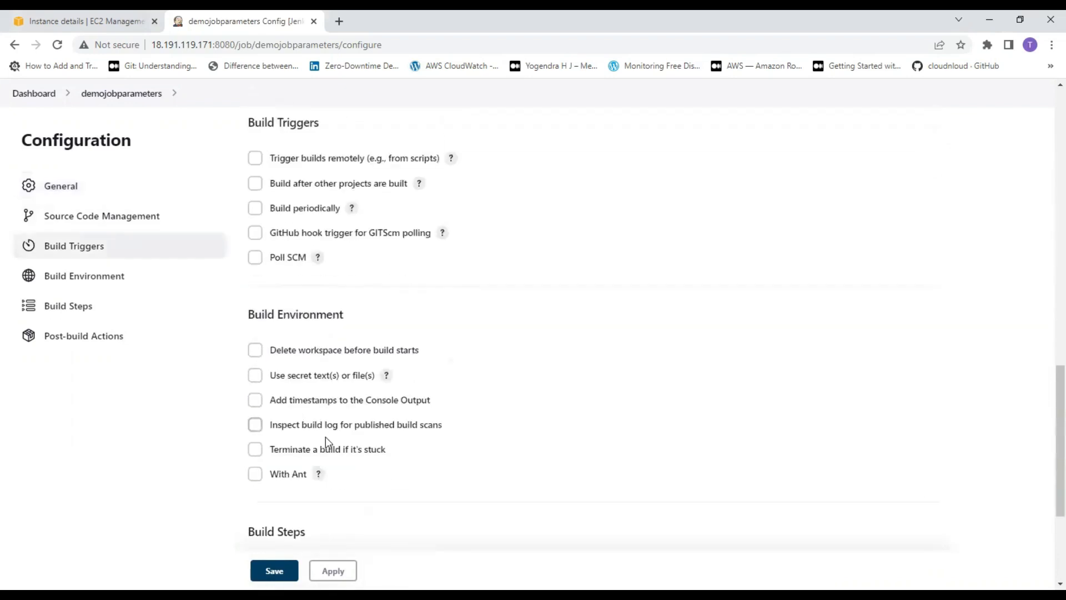
{"action": "left_click", "coordinate": [318, 377]}
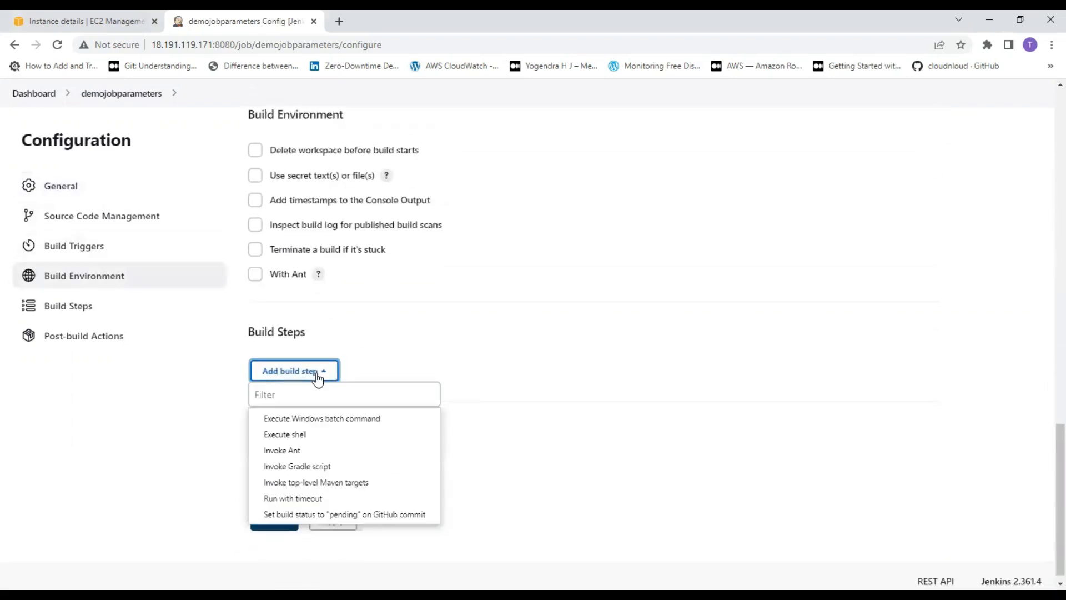
{"action": "left_click", "coordinate": [298, 434]}
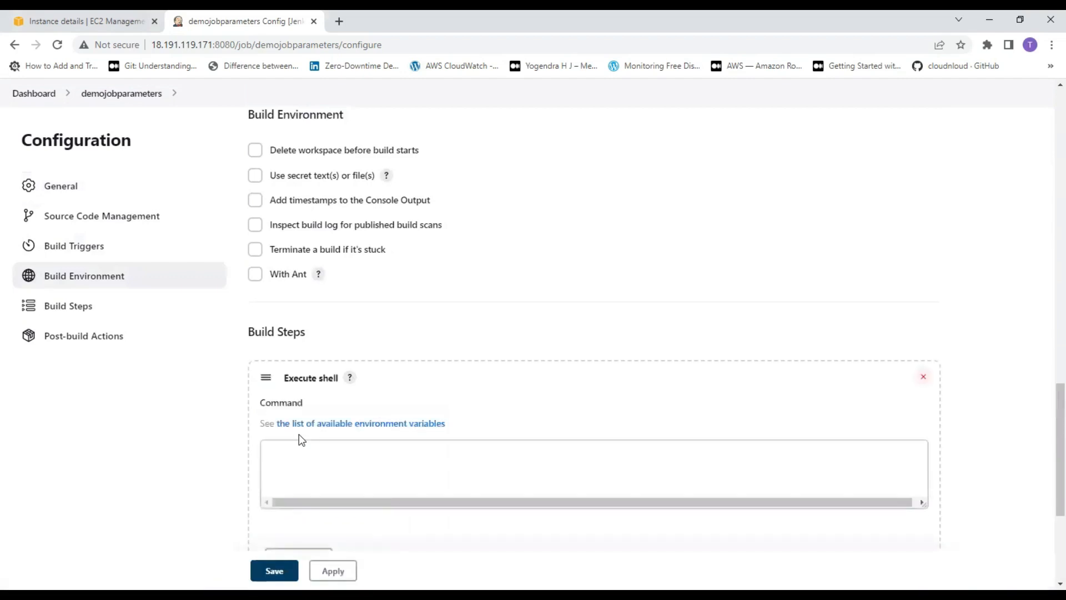
{"action": "left_click", "coordinate": [307, 457]}
{"action": "type", "text": "echo"}
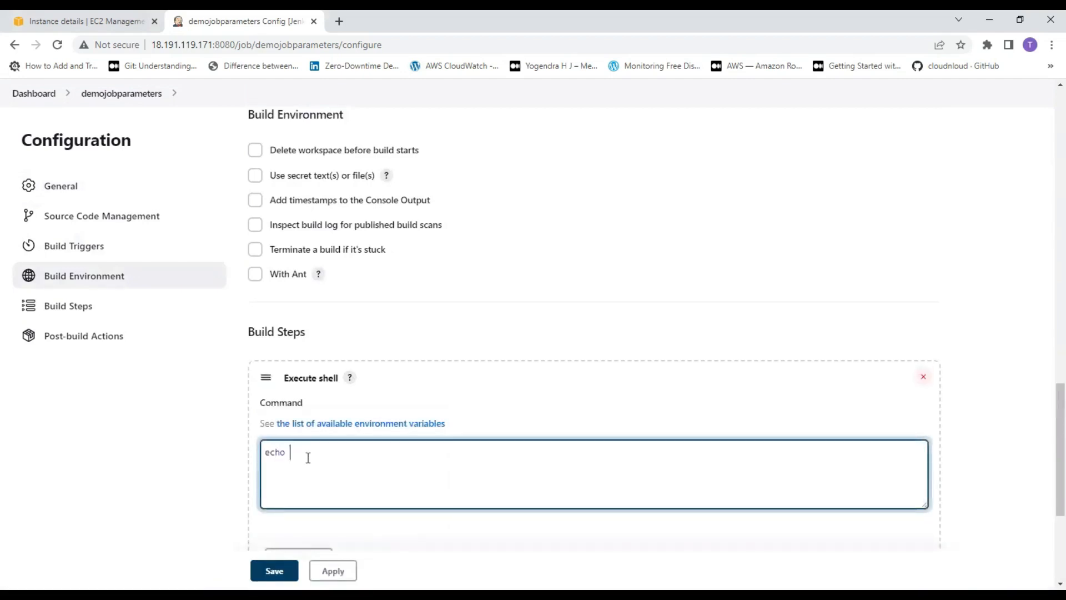
{"action": "type", "text": "\"my name is"}
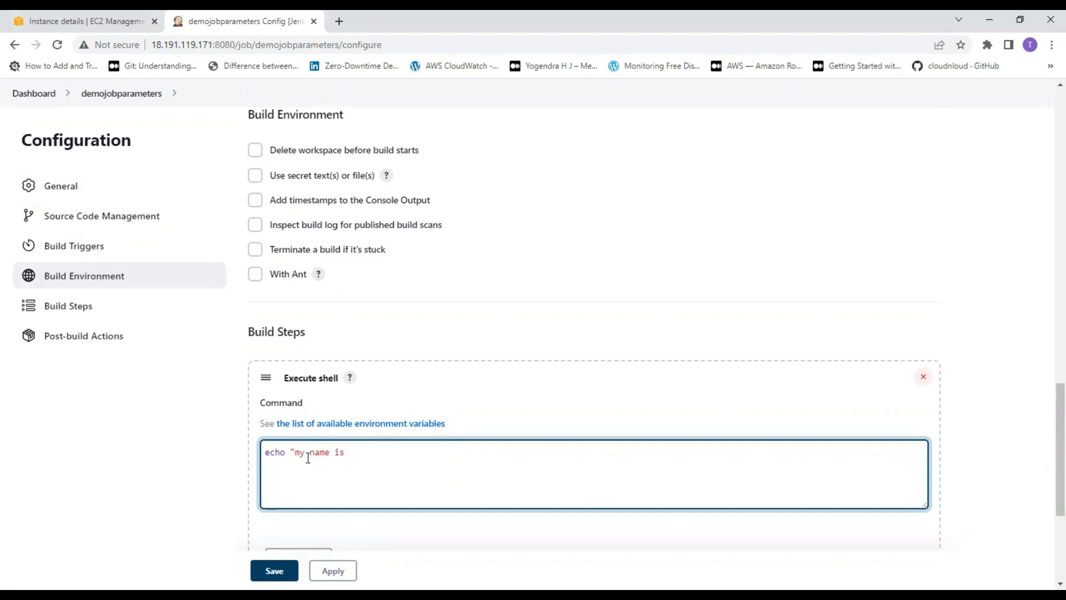
{"action": "type", "text": "$name"}
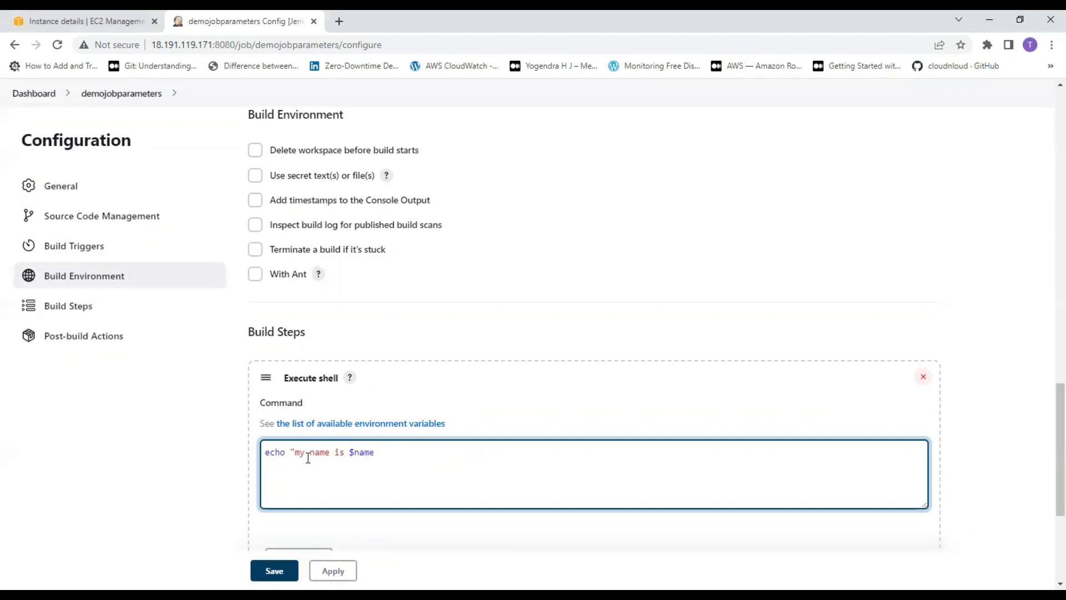
{"action": "left_click", "coordinate": [270, 570]}
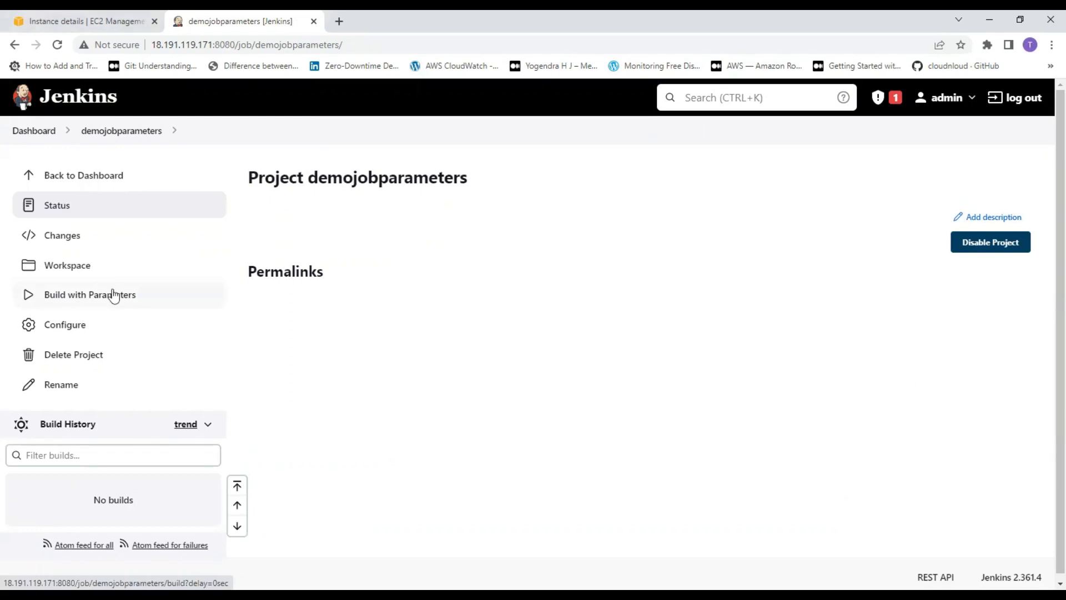
- Build the job with the default parameter value and open the console output of build #1
{"action": "left_click", "coordinate": [91, 300]}
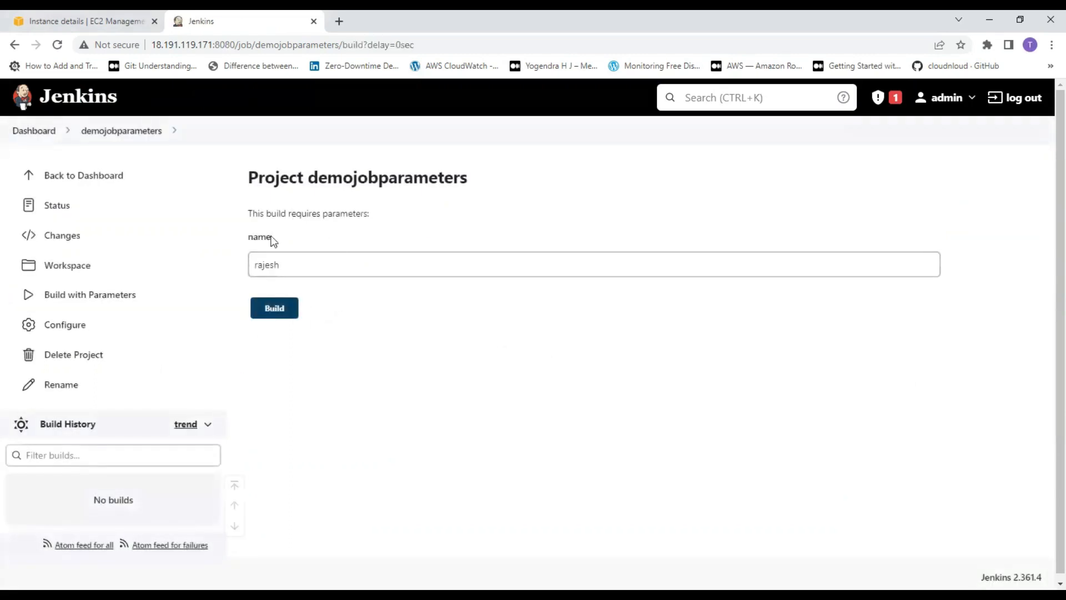
{"action": "left_click", "coordinate": [278, 311]}
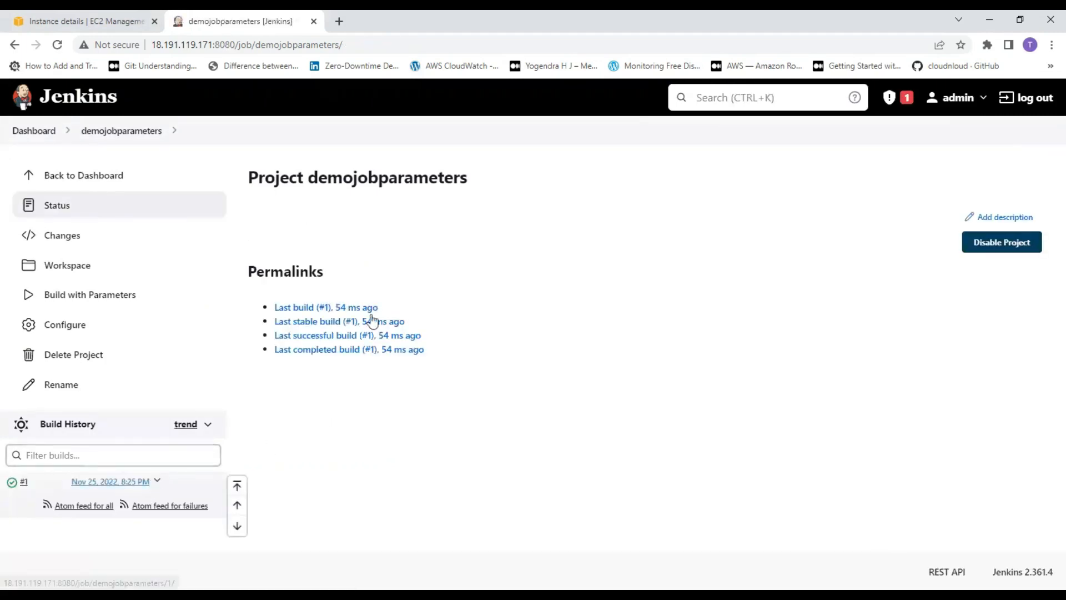
{"action": "left_click", "coordinate": [160, 482]}
{"action": "left_click", "coordinate": [139, 536]}
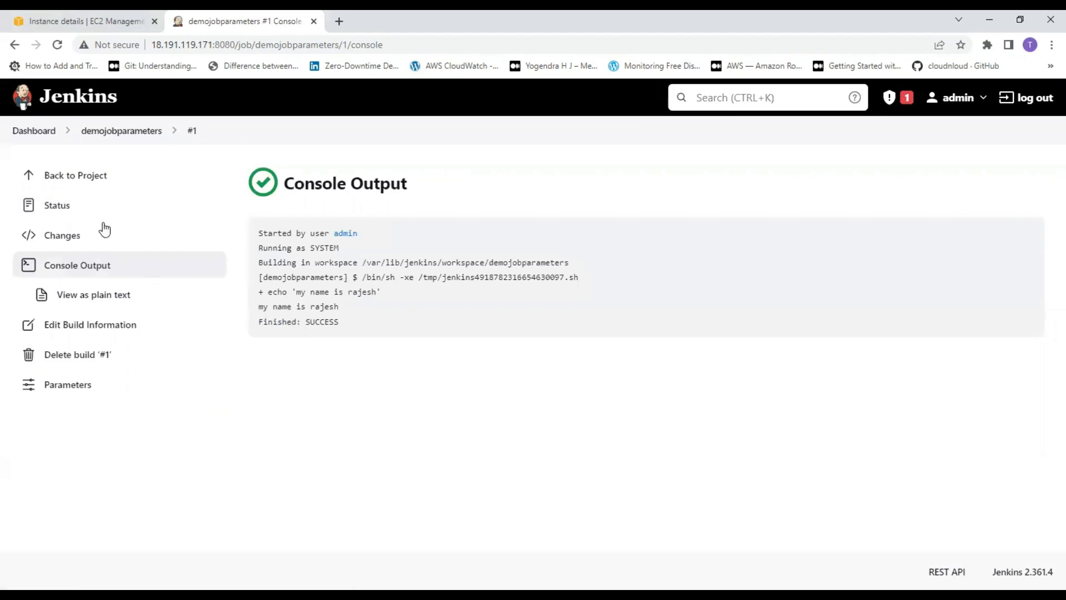
- Build the project again with a shorter first name as the name parameter and open the console output of build #2
{"action": "left_click", "coordinate": [88, 174]}
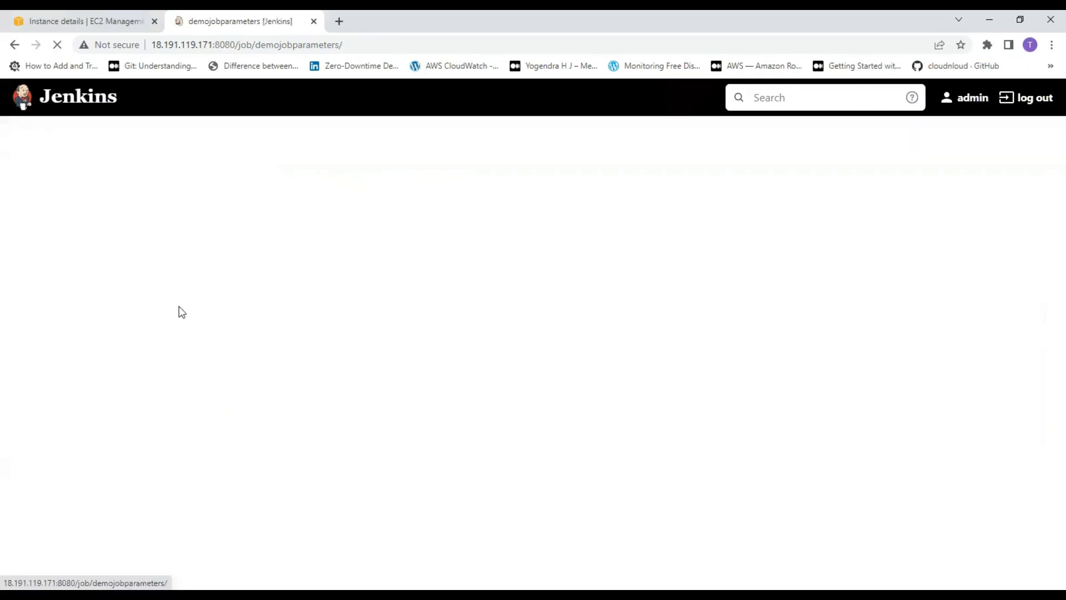
{"action": "left_click", "coordinate": [92, 300]}
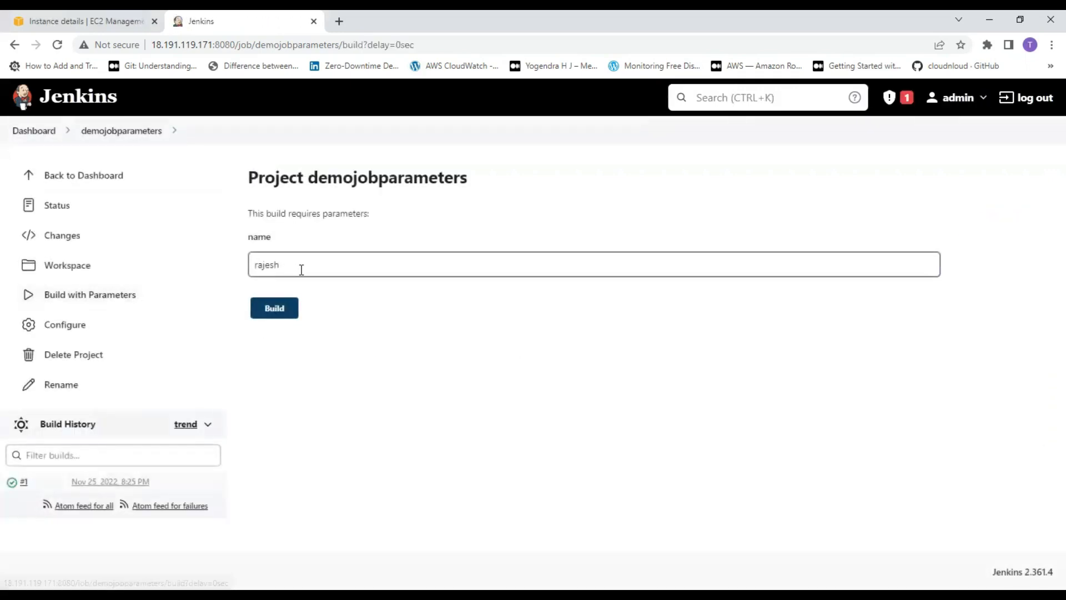
{"action": "left_click_drag", "start_coordinate": [300, 268], "coordinate": [178, 272]}
{"action": "key", "text": "BackSpace"}
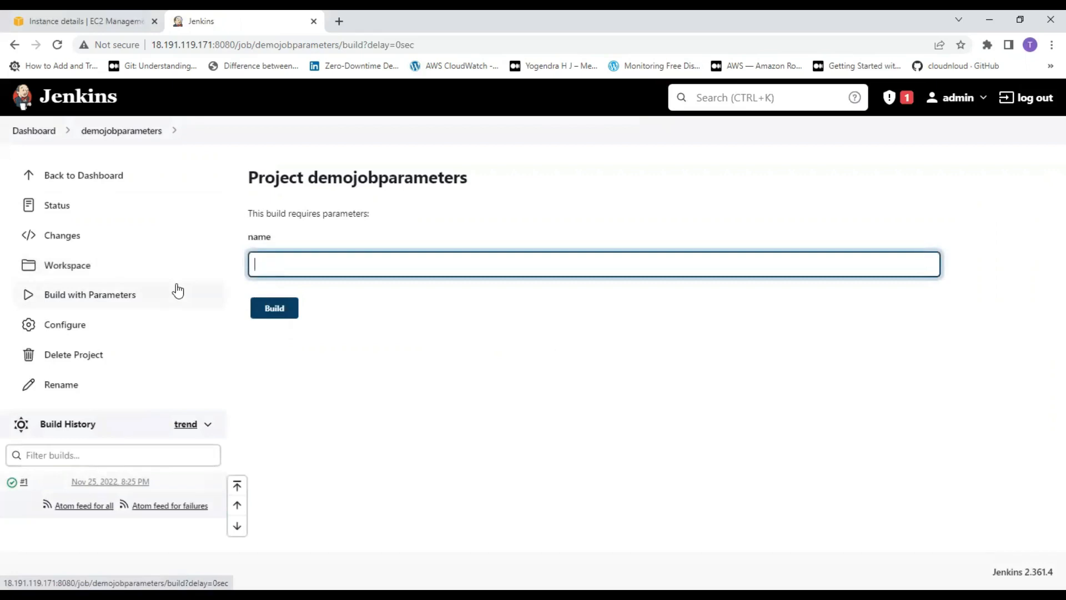
{"action": "type", "text": "raj"}
{"action": "left_click", "coordinate": [273, 311]}
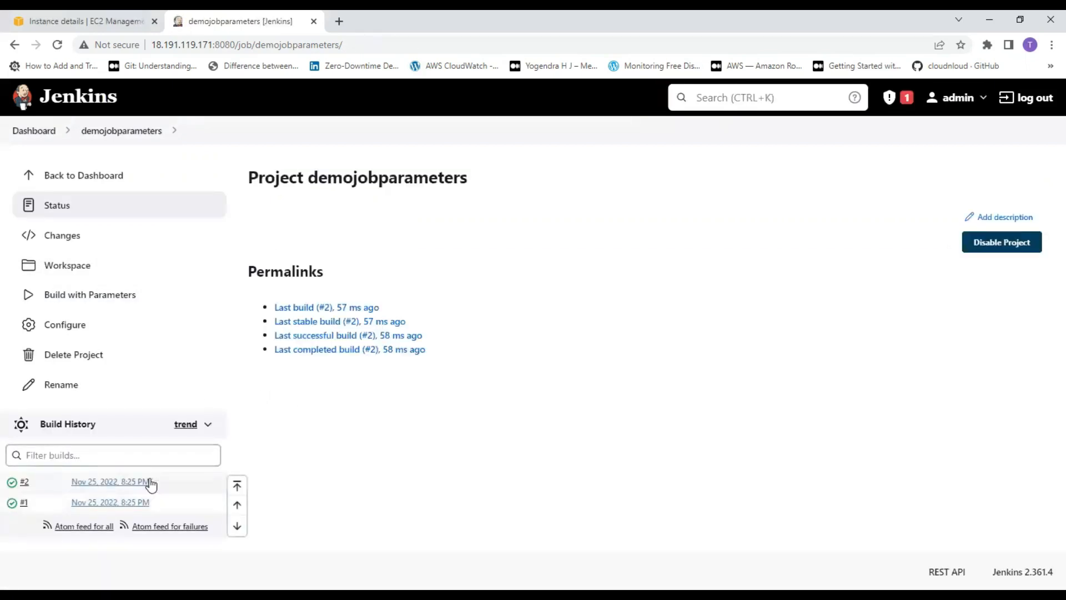
{"action": "left_click", "coordinate": [119, 484]}
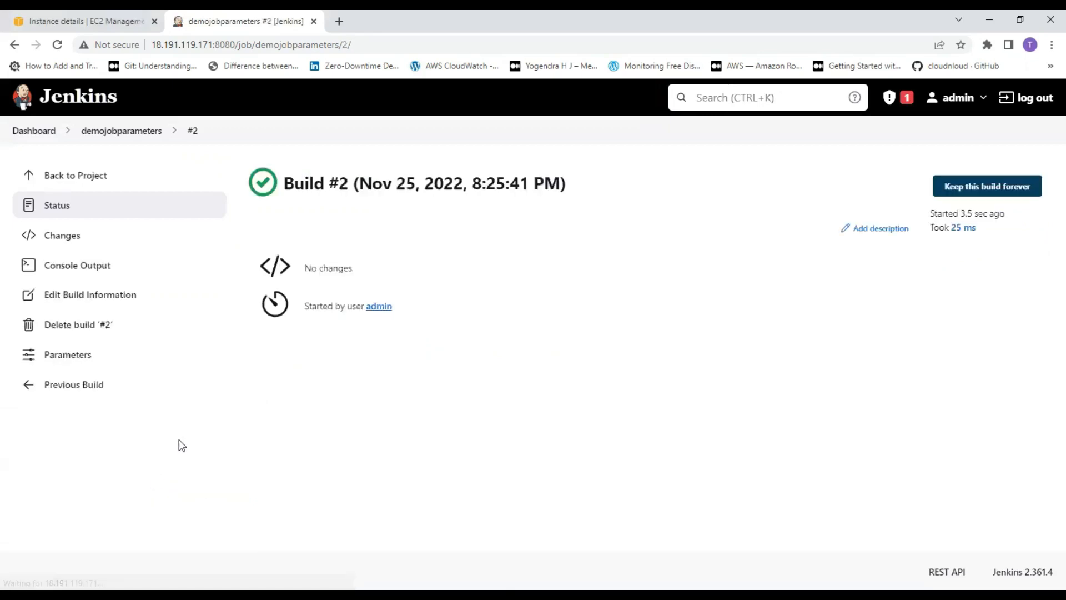
{"action": "left_click", "coordinate": [83, 263]}
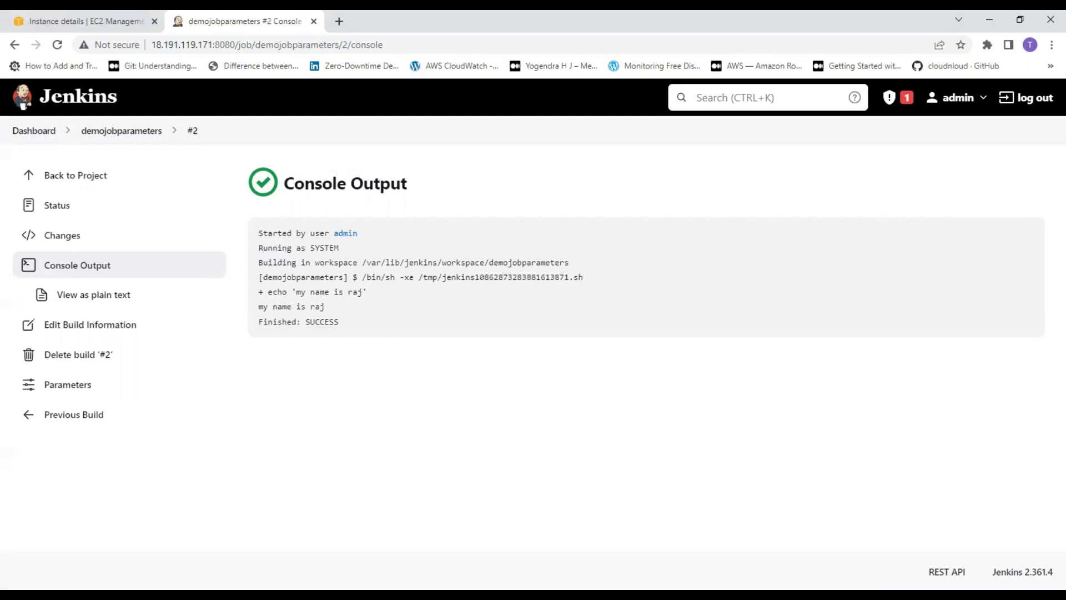
- Reopen the configuration of demojobparameters and delete its String Parameter
{"action": "left_click", "coordinate": [88, 183]}
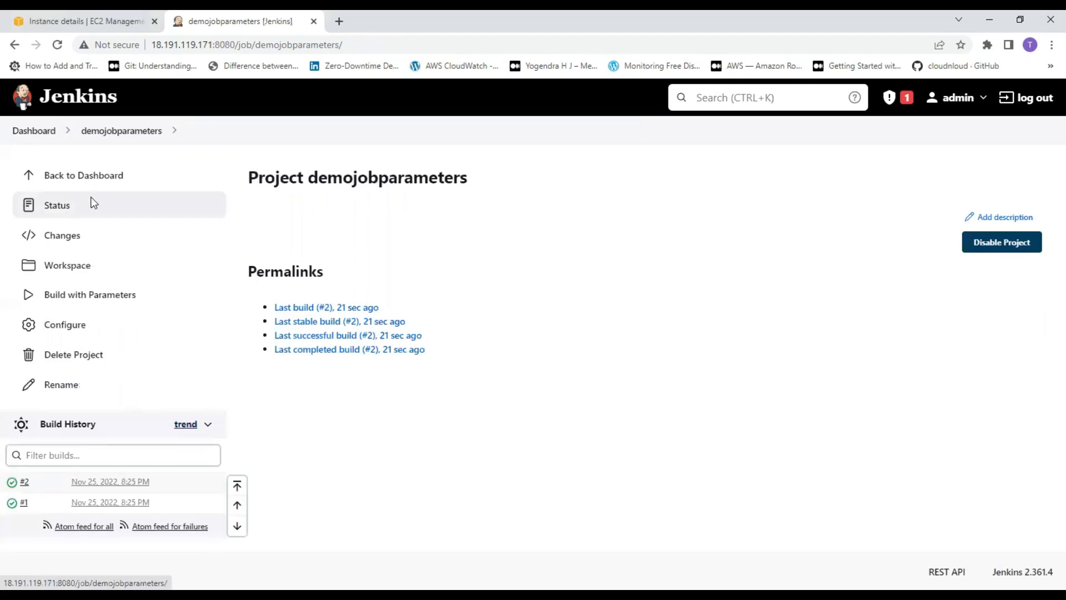
{"action": "left_click", "coordinate": [65, 330]}
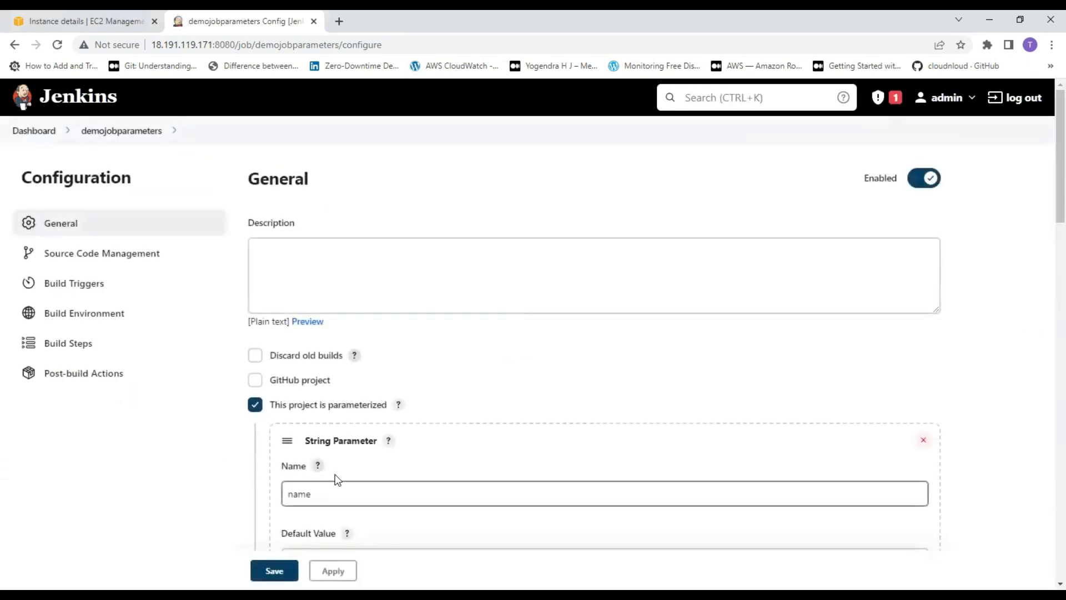
{"action": "scroll", "coordinate": [334, 477], "scroll_direction": "down", "scroll_amount": 2}
{"action": "scroll", "coordinate": [336, 476], "scroll_direction": "down", "scroll_amount": 1}
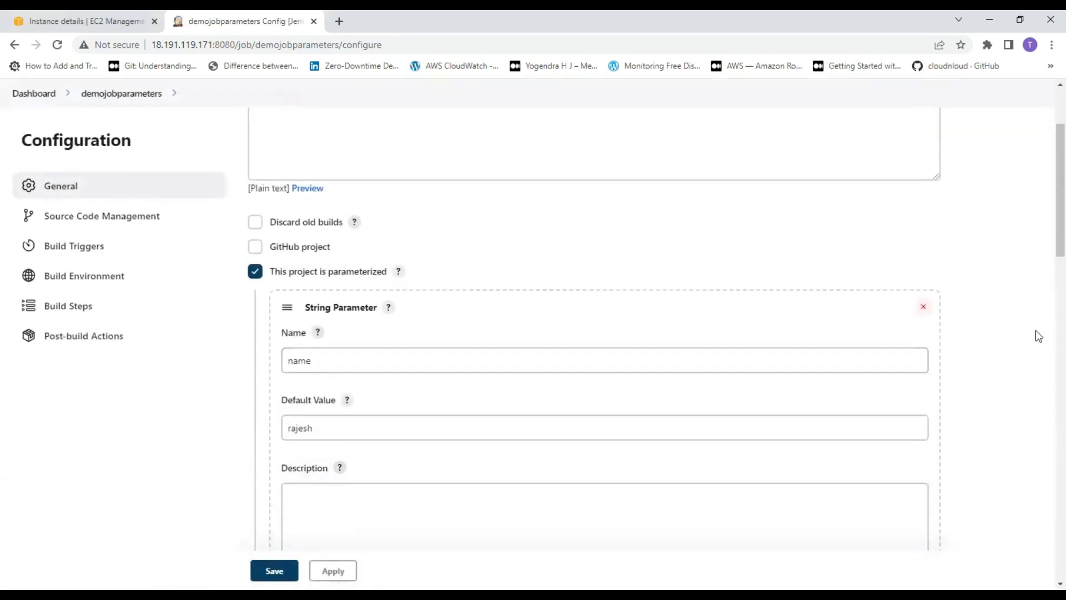
{"action": "left_click", "coordinate": [921, 307]}
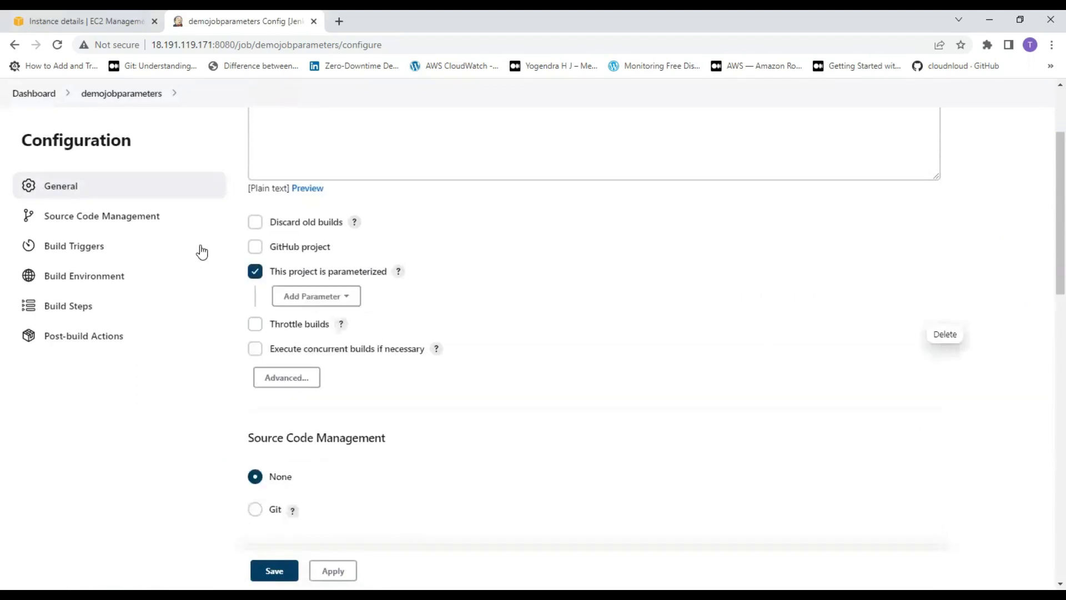
- Add a Multi-line String Parameter to the job and name it multi
{"action": "left_click", "coordinate": [328, 295]}
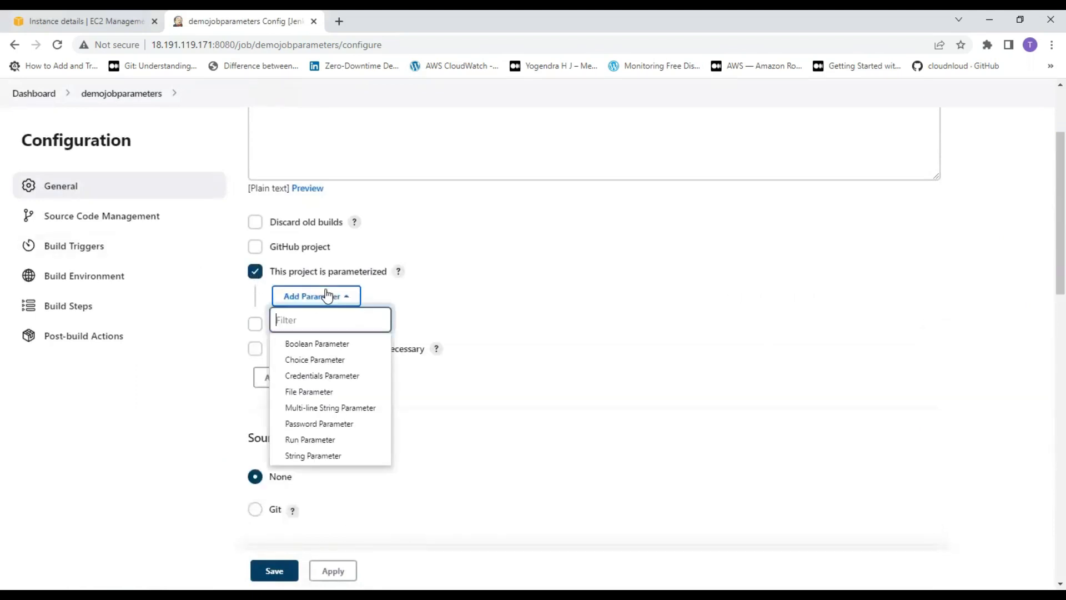
{"action": "left_click", "coordinate": [357, 411]}
{"action": "left_click", "coordinate": [342, 356]}
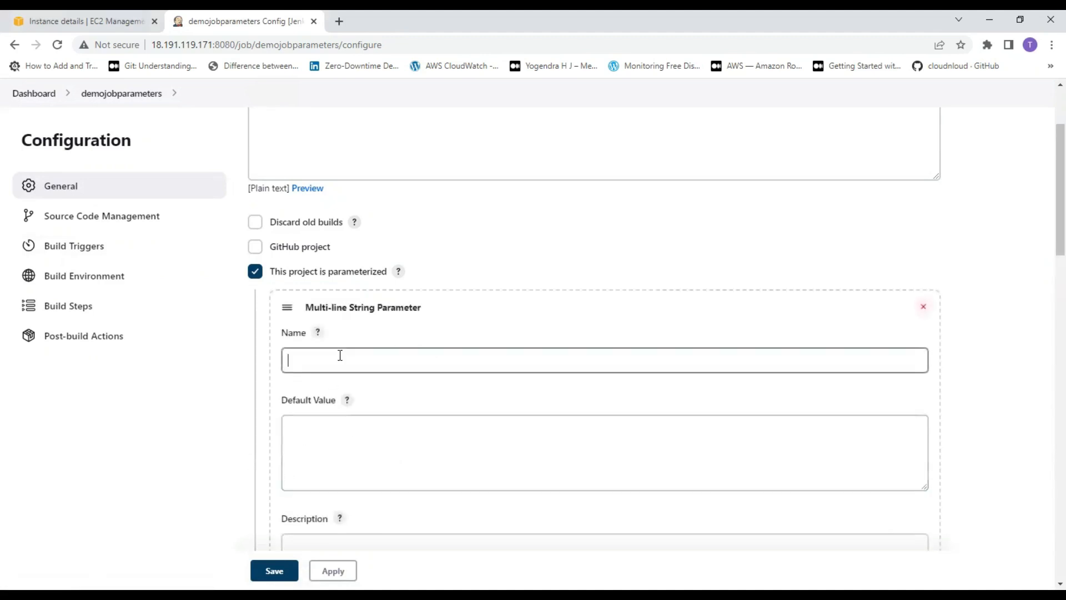
{"action": "type", "text": "mult"}
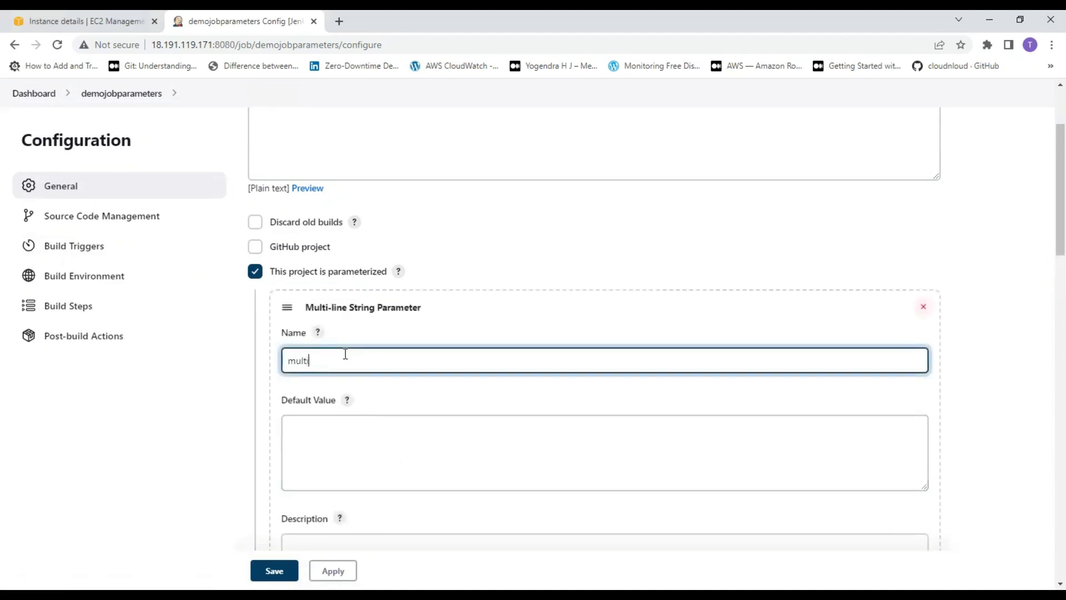
{"action": "type", "text": "i"}
- Enter the two-line default value "this is build parameterized project" and "i am excited to watch this vidoe" for multi
{"action": "left_click", "coordinate": [356, 448]}
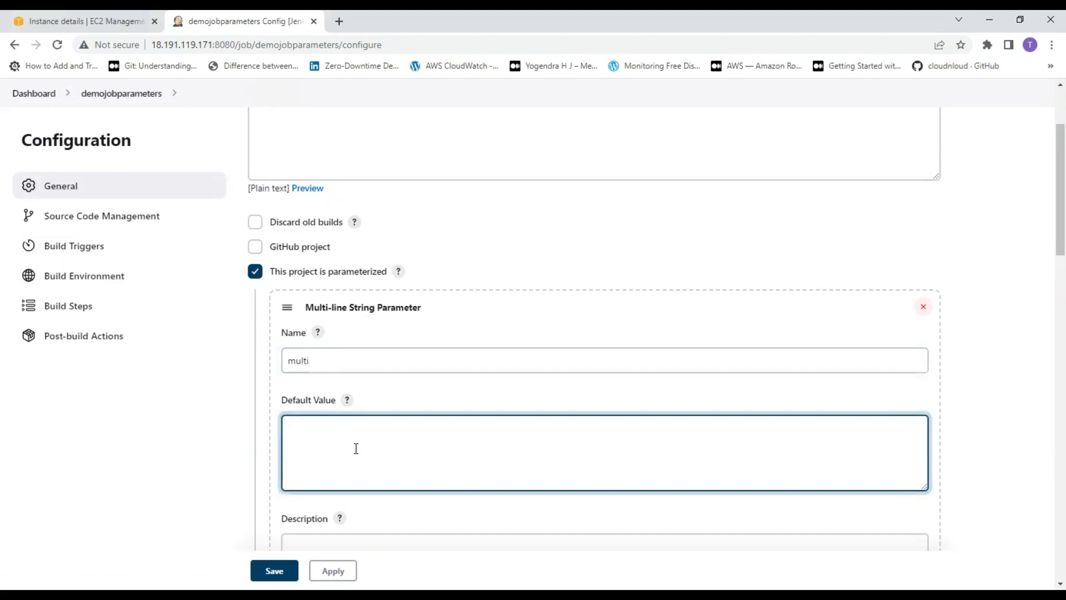
{"action": "type", "text": "the"}
{"action": "type", "text": "is is "}
{"action": "type", "text": "build parameter"}
{"action": "type", "text": "ized project"}
{"action": "key", "text": "Return"}
{"action": "type", "text": "i"}
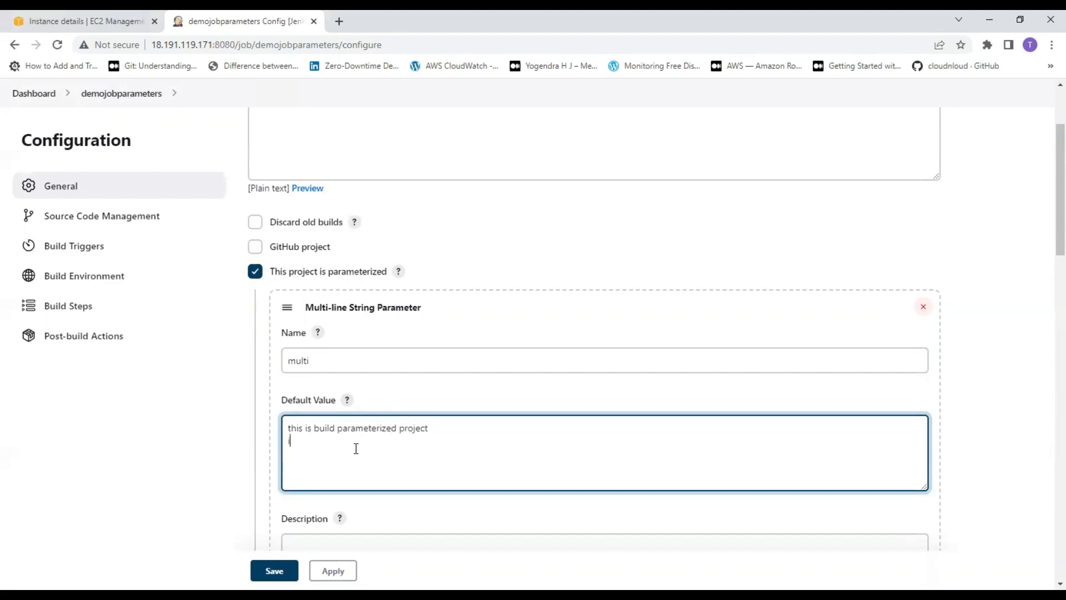
{"action": "type", "text": " am excited to wtach"}
{"action": "type", "text": " hhis vidoe"}
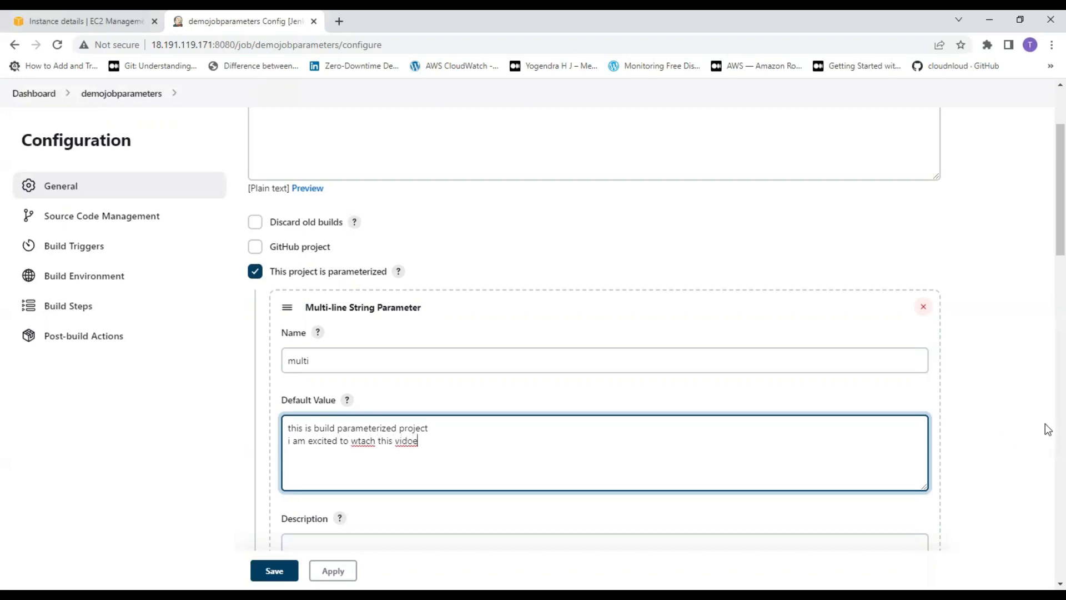
{"action": "right_click", "coordinate": [358, 441]}
{"action": "left_click", "coordinate": [408, 297]}
- In the Execute shell command, replace "my name" with "Mutilline sting project" in the echoed text
{"action": "scroll", "coordinate": [361, 433], "scroll_direction": "down", "scroll_amount": 5}
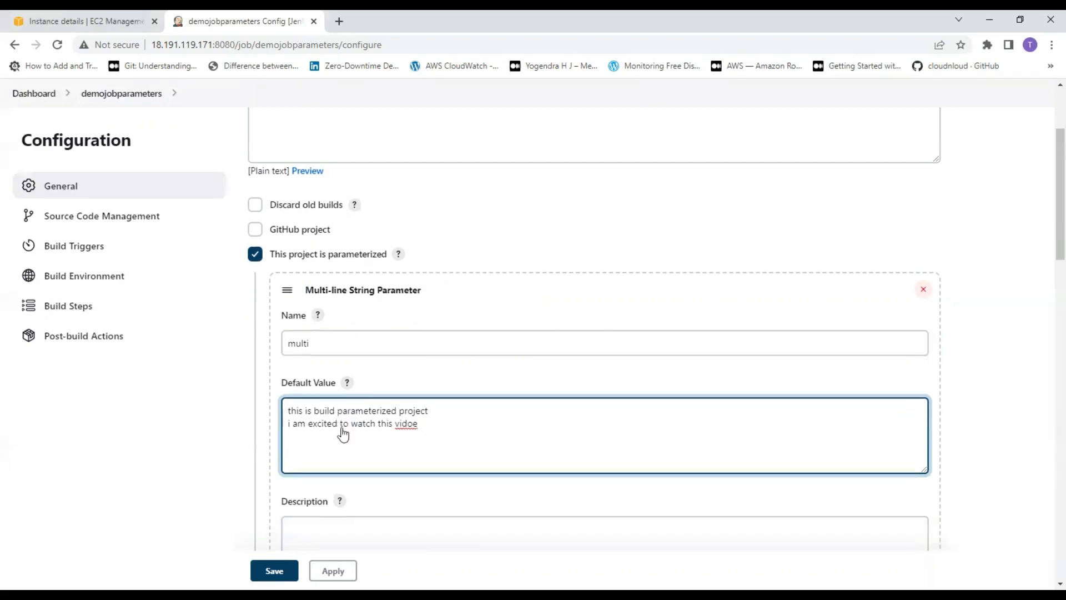
{"action": "scroll", "coordinate": [376, 442], "scroll_direction": "down", "scroll_amount": 15}
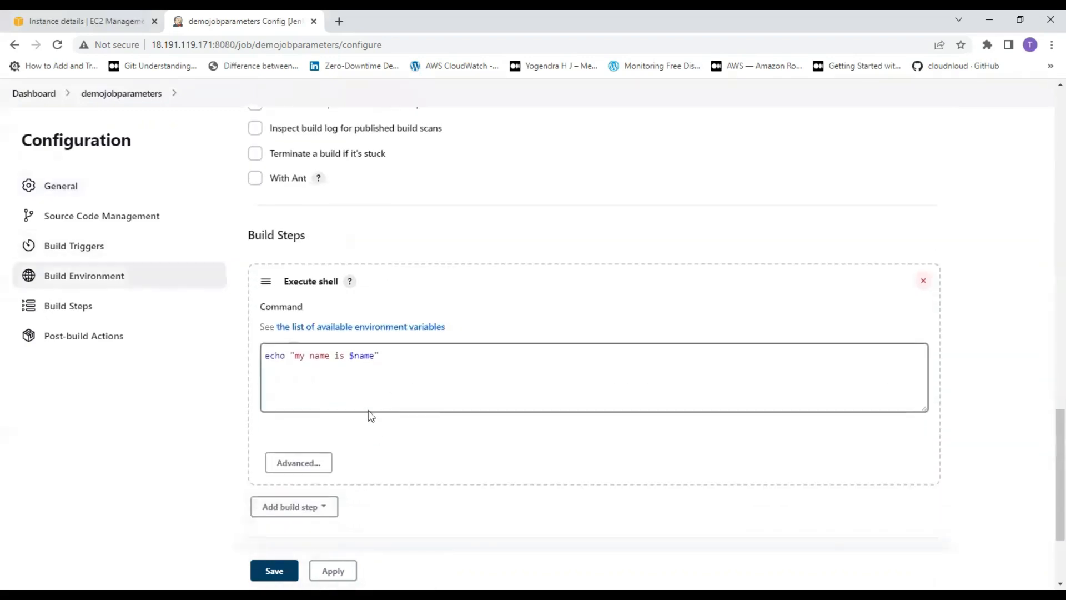
{"action": "left_click", "coordinate": [316, 268]}
{"action": "left_click_drag", "start_coordinate": [295, 267], "coordinate": [324, 269]}
{"action": "type", "text": "Mutils"}
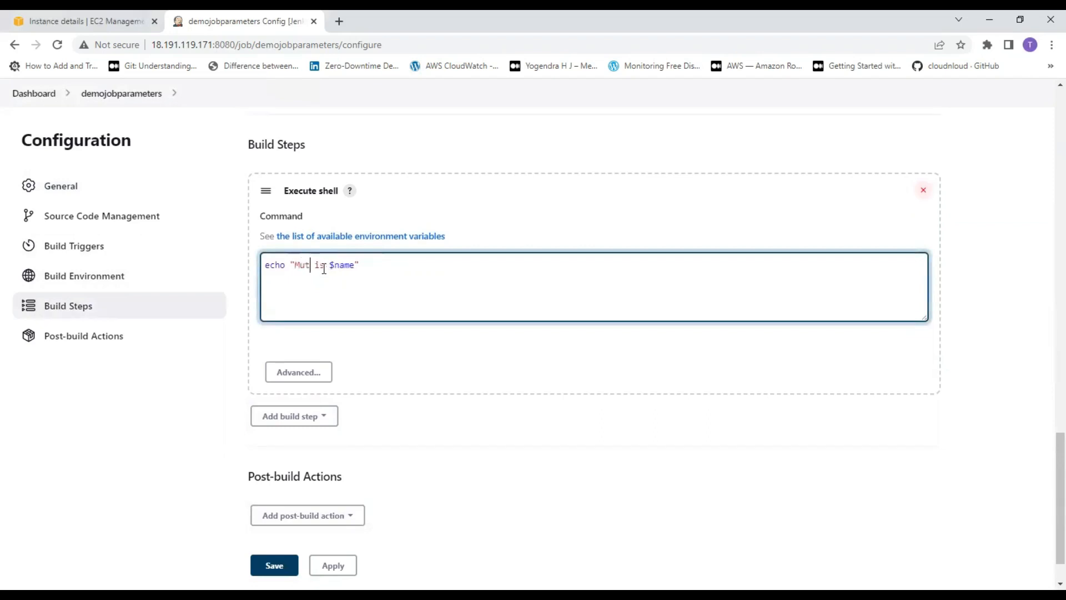
{"action": "key", "text": "BackSpace"}
{"action": "type", "text": "ine sti"}
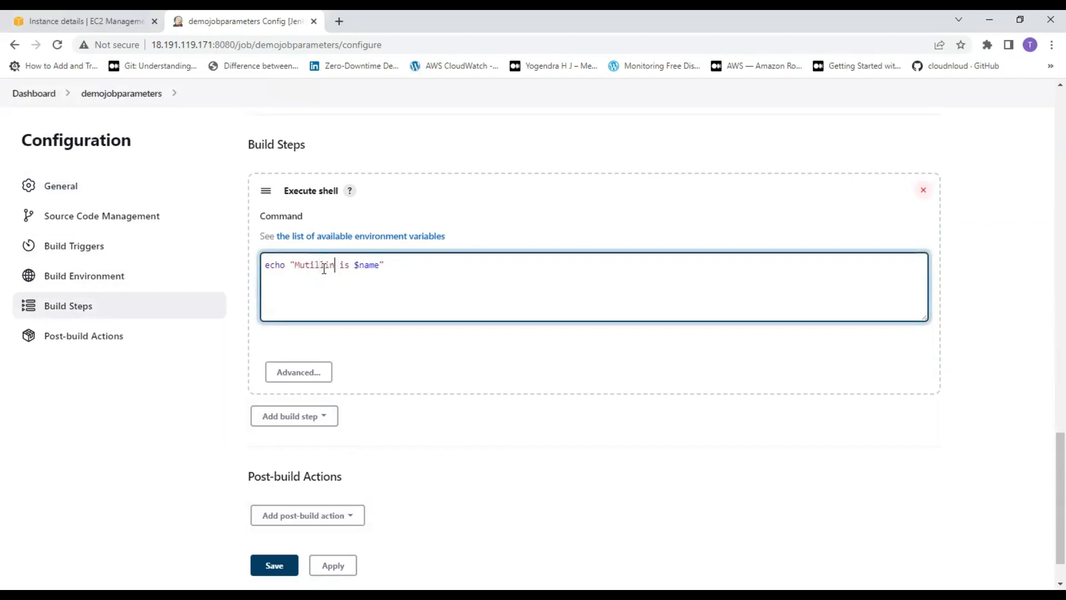
{"action": "type", "text": "ng prokecy"}
{"action": "key", "text": "BackSpace"}
{"action": "key", "text": "BackSpace"}
{"action": "key", "text": "BackSpace"}
{"action": "key", "text": "BackSpace"}
{"action": "type", "text": "ject"}
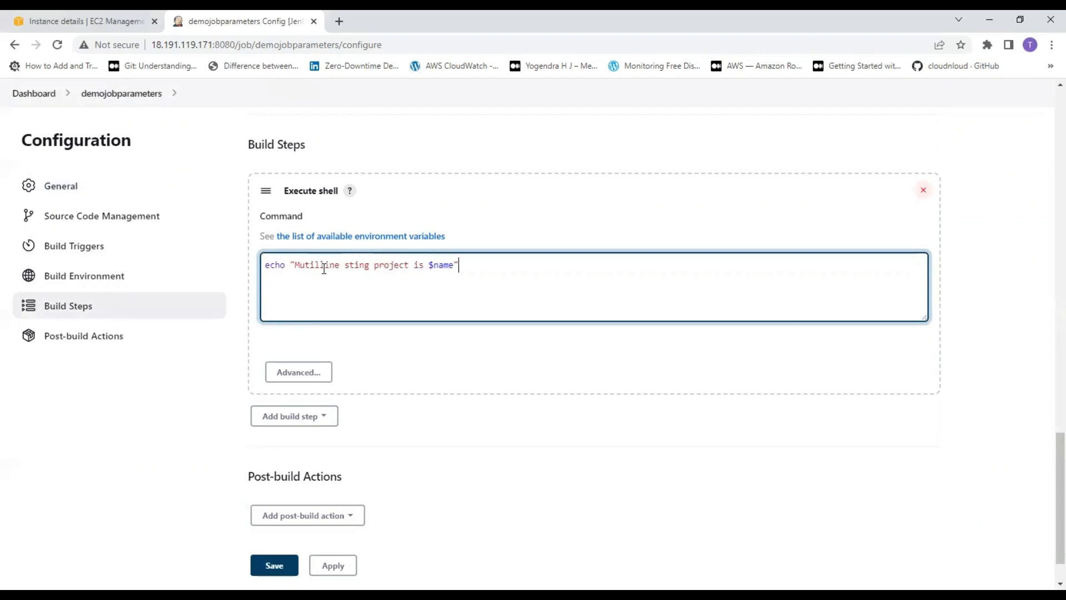
- Replace the variable $name with $multi in the Execute shell command
{"action": "key", "text": "Right"}
{"action": "key", "text": "Right"}
{"action": "key", "text": "Right"}
{"action": "key", "text": "Right"}
{"action": "key", "text": "Right"}
{"action": "key", "text": "Right"}
{"action": "key", "text": "Right"}
{"action": "key", "text": "Right"}
{"action": "key", "text": "shift+Left"}
{"action": "key", "text": "shift+Left"}
{"action": "key", "text": "shift+Left"}
{"action": "key", "text": "shift+Left"}
{"action": "type", "text": "multi"}
- Add the -e option to echo, insert -\n after "is" in the message, and save the job configuration
{"action": "key", "text": "Left"}
{"action": "key", "text": "Left"}
{"action": "key", "text": "Left"}
{"action": "key", "text": "Left"}
{"action": "key", "text": "Left"}
{"action": "key", "text": "Left"}
{"action": "key", "text": "Left"}
{"action": "key", "text": "Left"}
{"action": "key", "text": "Left"}
{"action": "key", "text": "Left"}
{"action": "key", "text": "Left"}
{"action": "key", "text": "Left"}
{"action": "key", "text": "Left"}
{"action": "key", "text": "Left"}
{"action": "key", "text": "Left"}
{"action": "type", "text": "-e"}
{"action": "key", "text": "Right"}
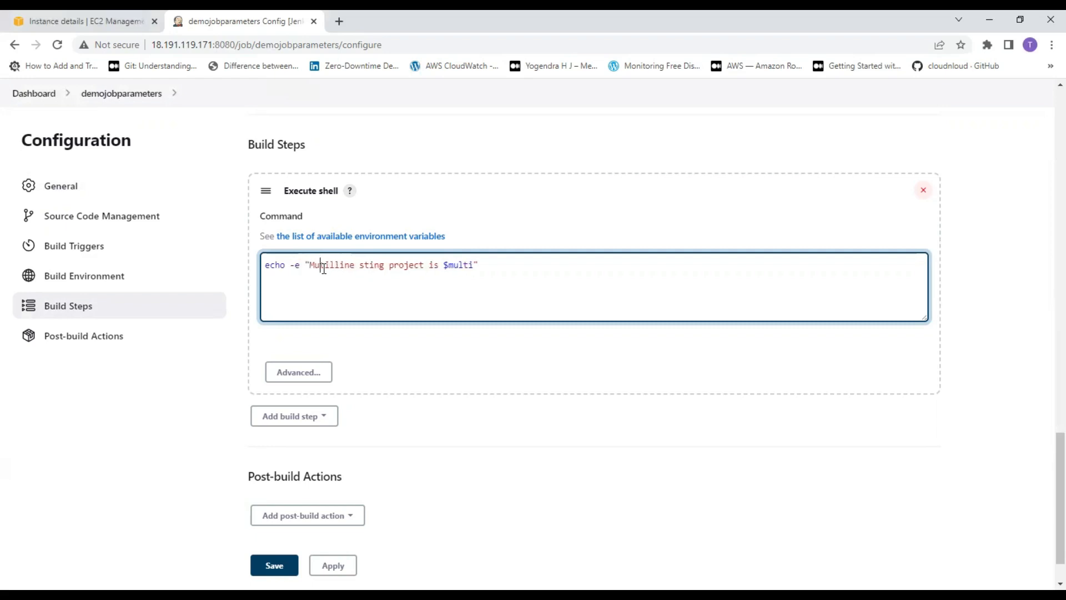
{"action": "key", "text": "ctrl+Right"}
{"action": "key", "text": "ctrl+Right"}
{"action": "type", "text": "-\\n"}
{"action": "left_click", "coordinate": [287, 565]}
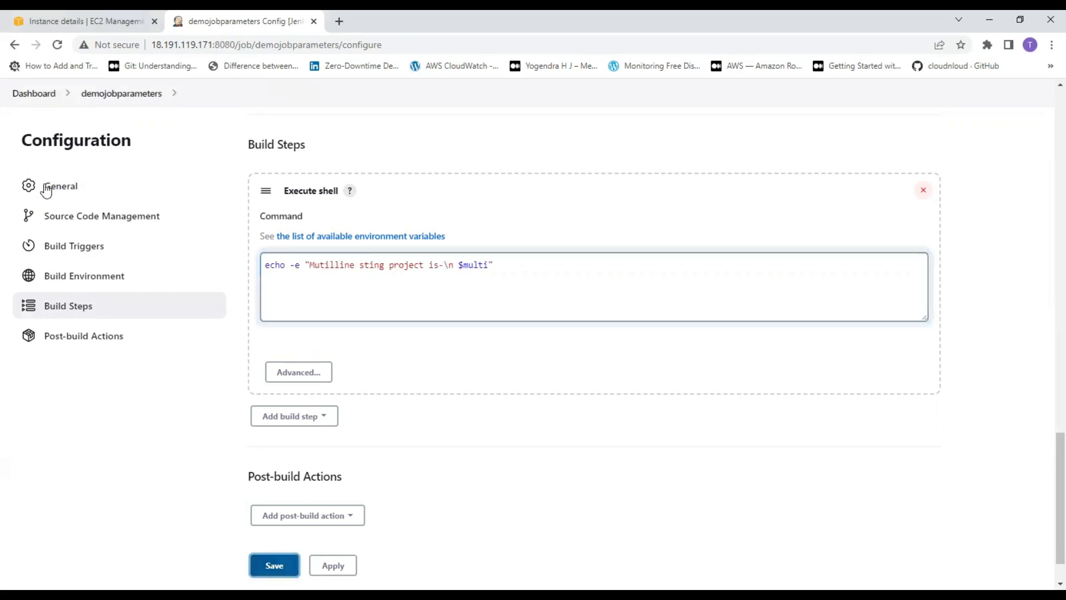
- Build the project with the default multi value and check the multi-line text in the console output of build #3
{"action": "left_click", "coordinate": [90, 295]}
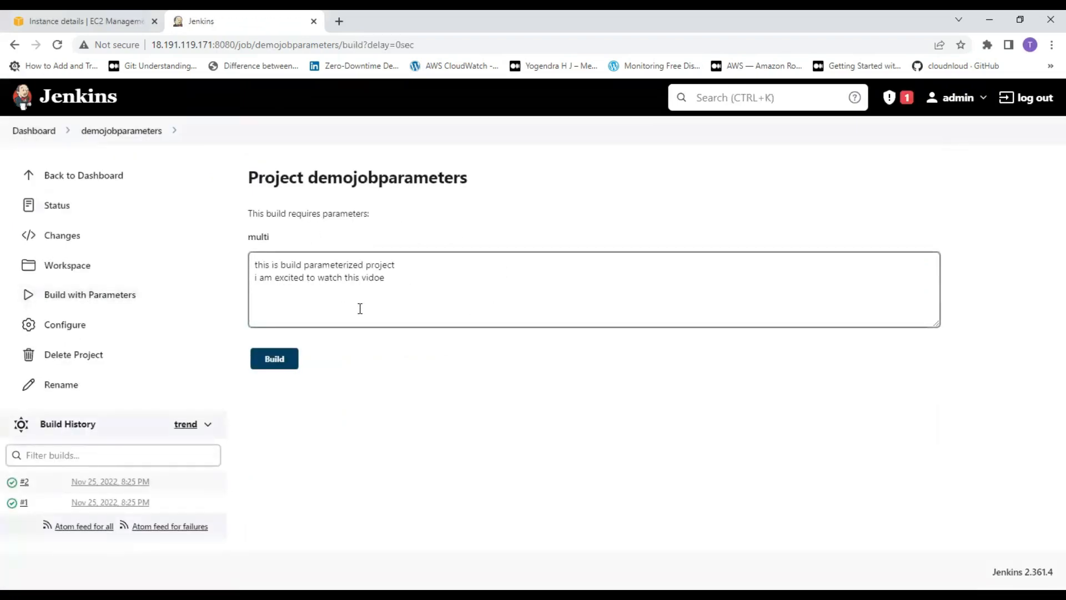
{"action": "left_click", "coordinate": [284, 363]}
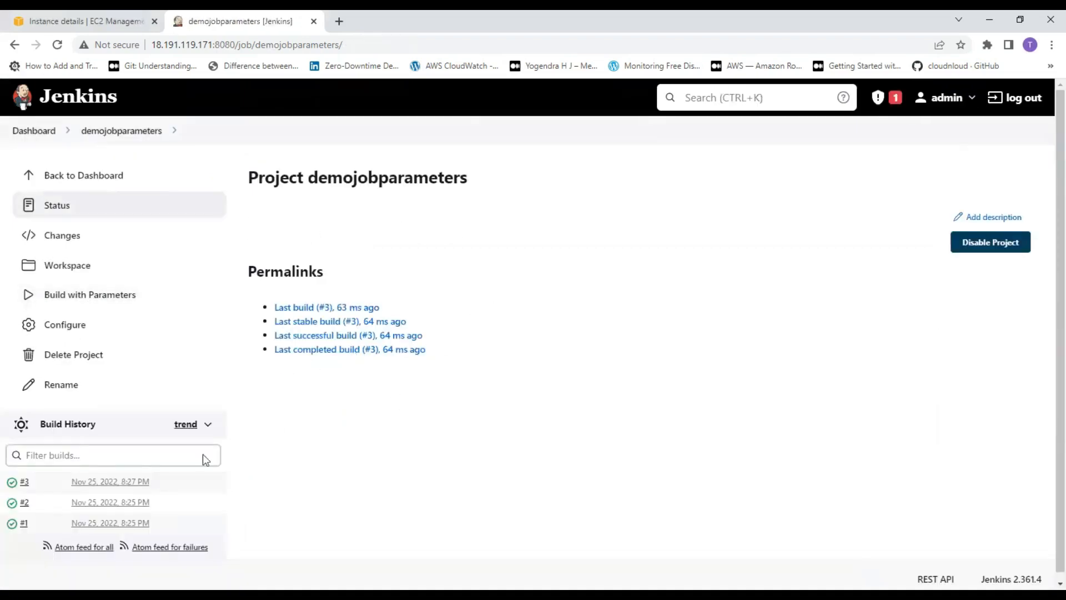
{"action": "left_click", "coordinate": [117, 484]}
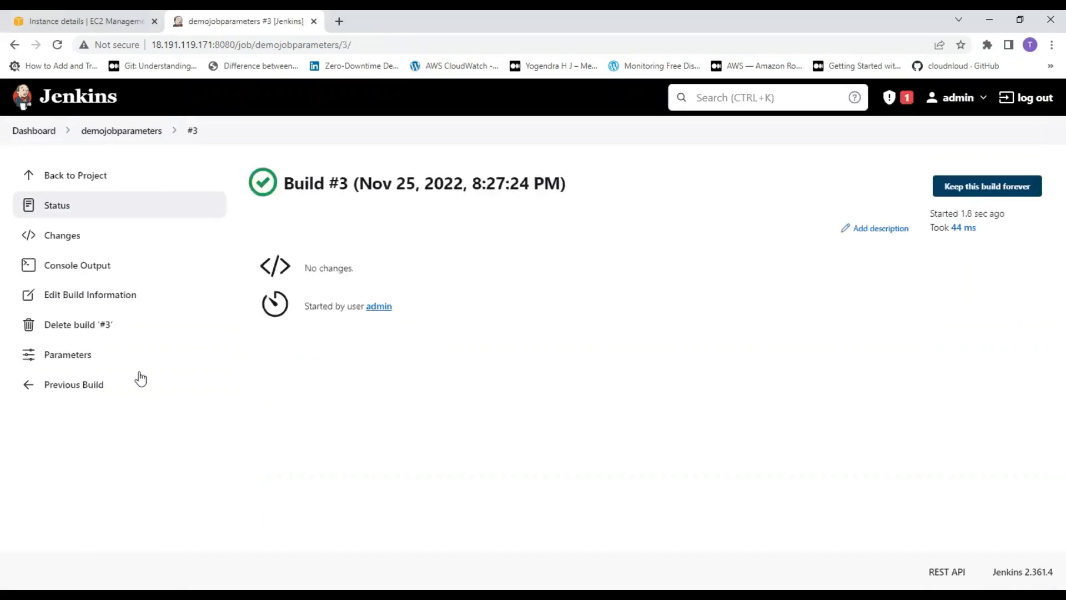
{"action": "left_click", "coordinate": [93, 273]}
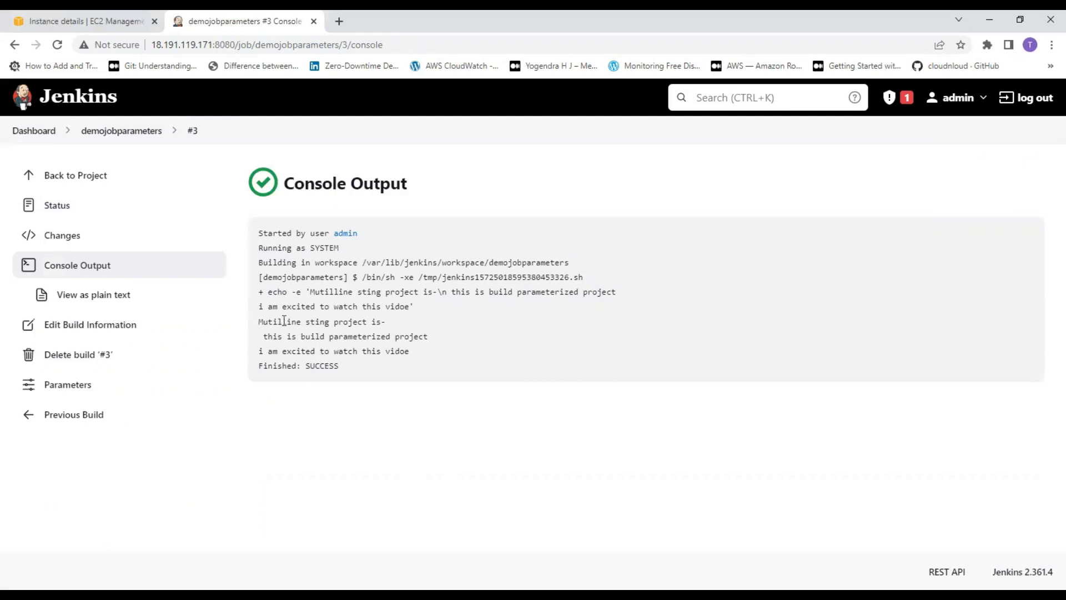
{"action": "left_click_drag", "start_coordinate": [263, 337], "coordinate": [467, 352]}
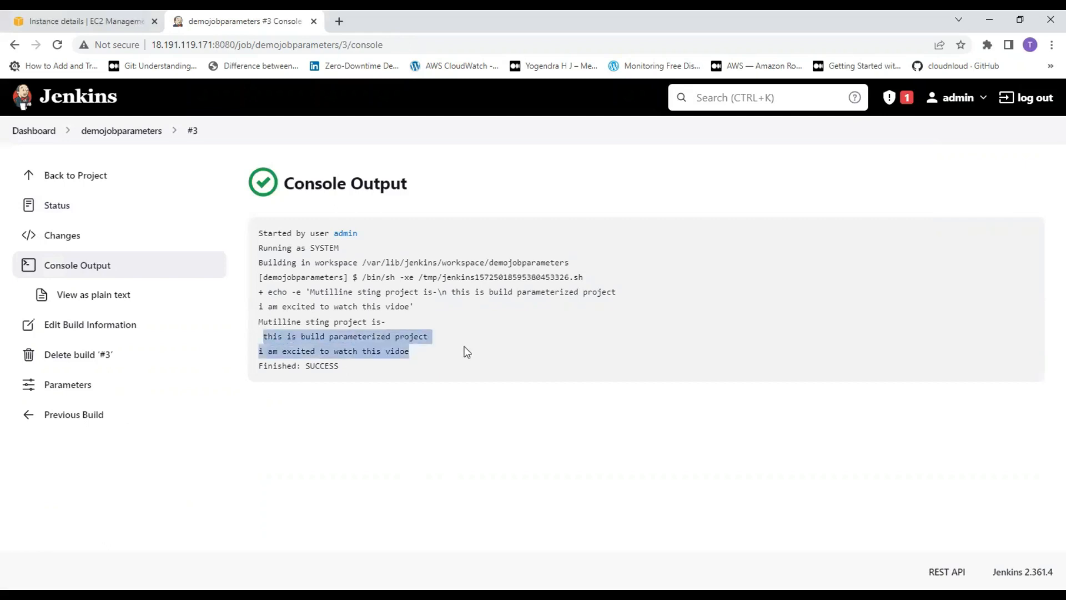
{"action": "left_click", "coordinate": [465, 348]}
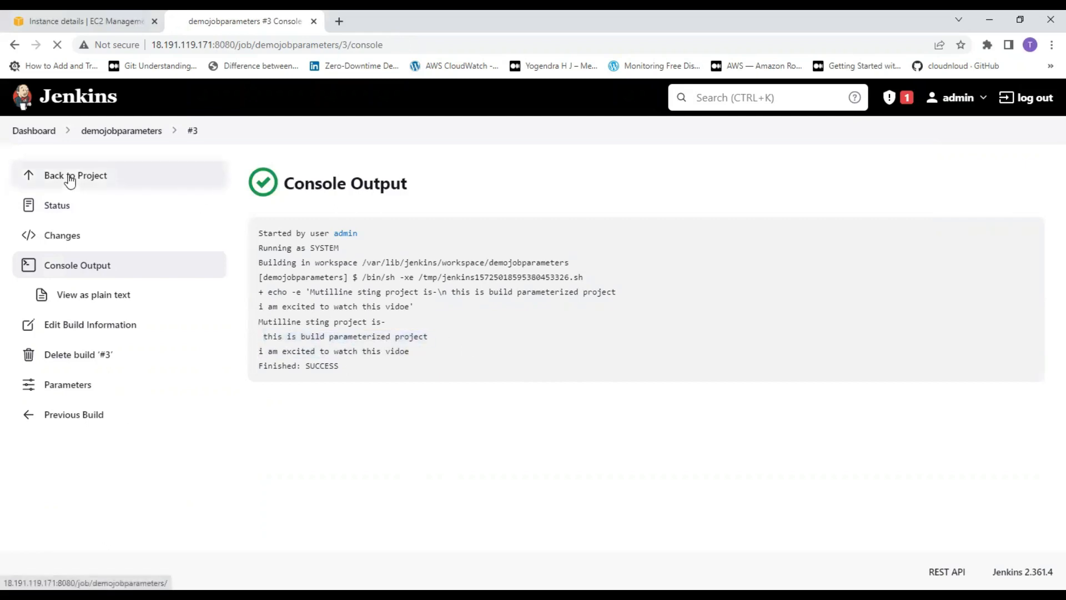
- Return to the configuration of demojobparameters and delete its Multi-line String Parameter
{"action": "left_click", "coordinate": [69, 178]}
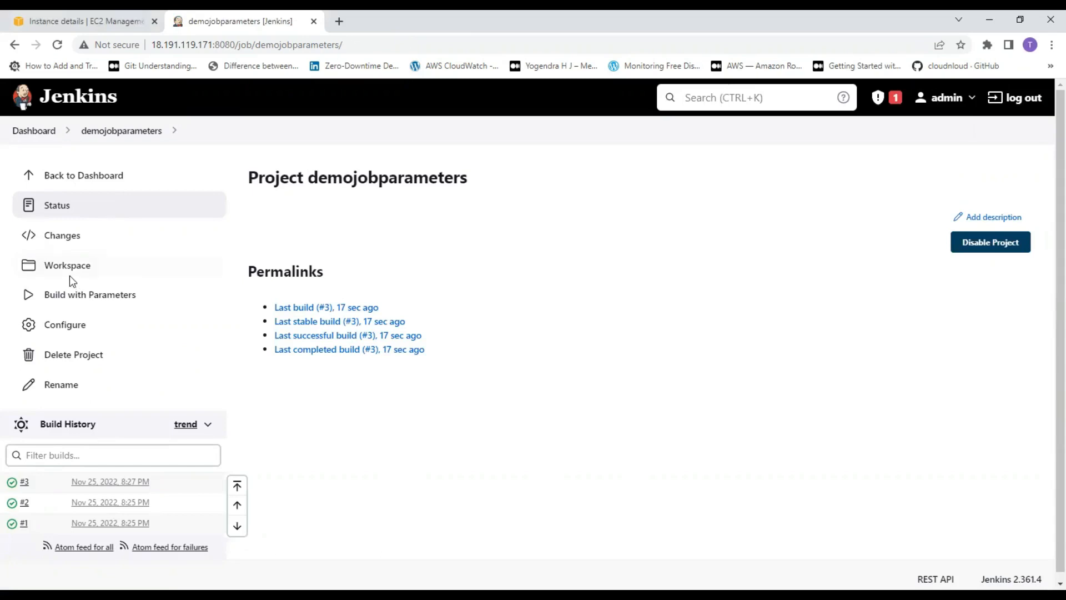
{"action": "left_click", "coordinate": [70, 332]}
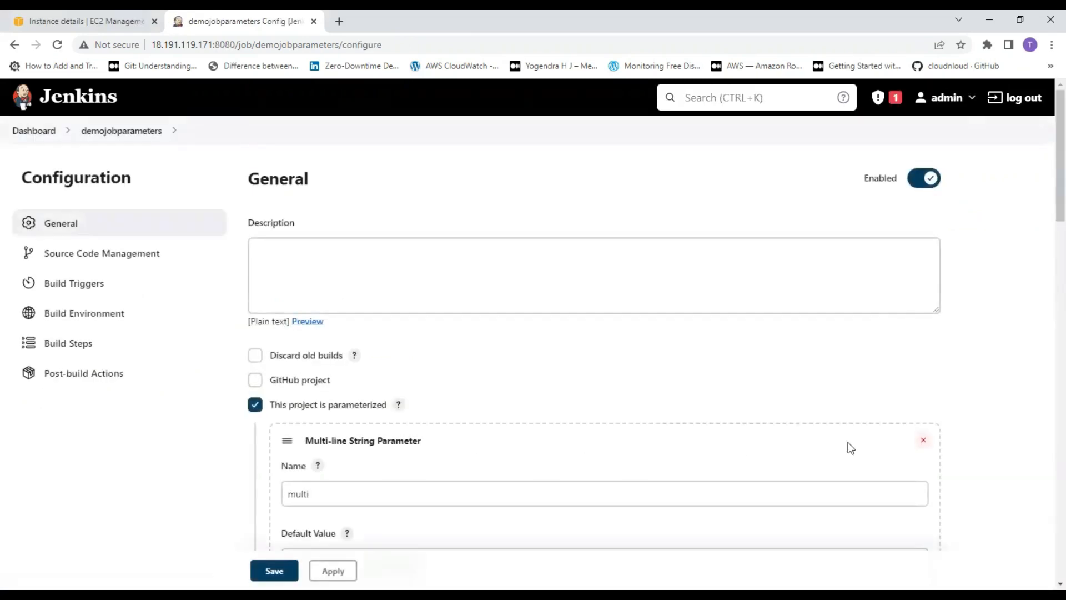
{"action": "left_click", "coordinate": [921, 440]}
- Add a Choice Parameter to the job and name it choice1
{"action": "left_click", "coordinate": [310, 431]}
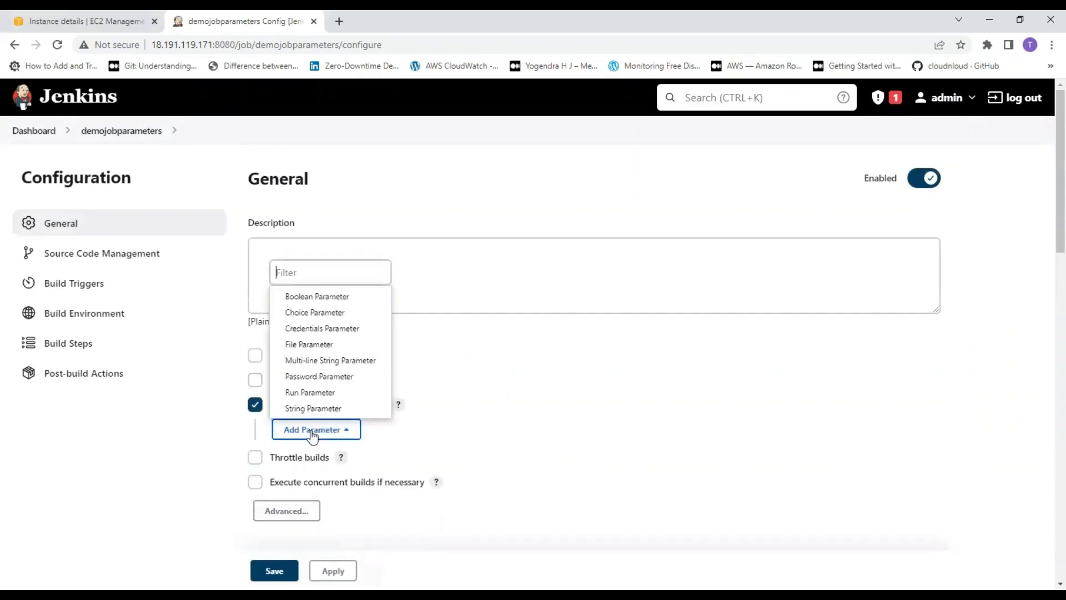
{"action": "left_click", "coordinate": [315, 314]}
{"action": "scroll", "coordinate": [472, 384], "scroll_direction": "down", "scroll_amount": 5}
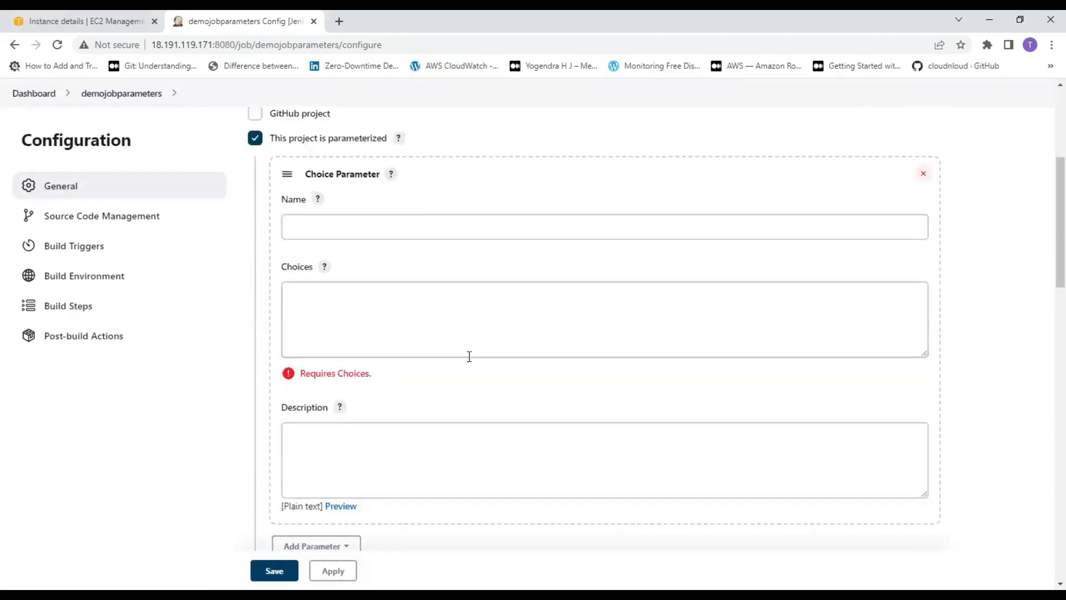
{"action": "scroll", "coordinate": [467, 353], "scroll_direction": "down", "scroll_amount": 2}
{"action": "scroll", "coordinate": [356, 270], "scroll_direction": "up", "scroll_amount": 2}
{"action": "left_click", "coordinate": [296, 222]}
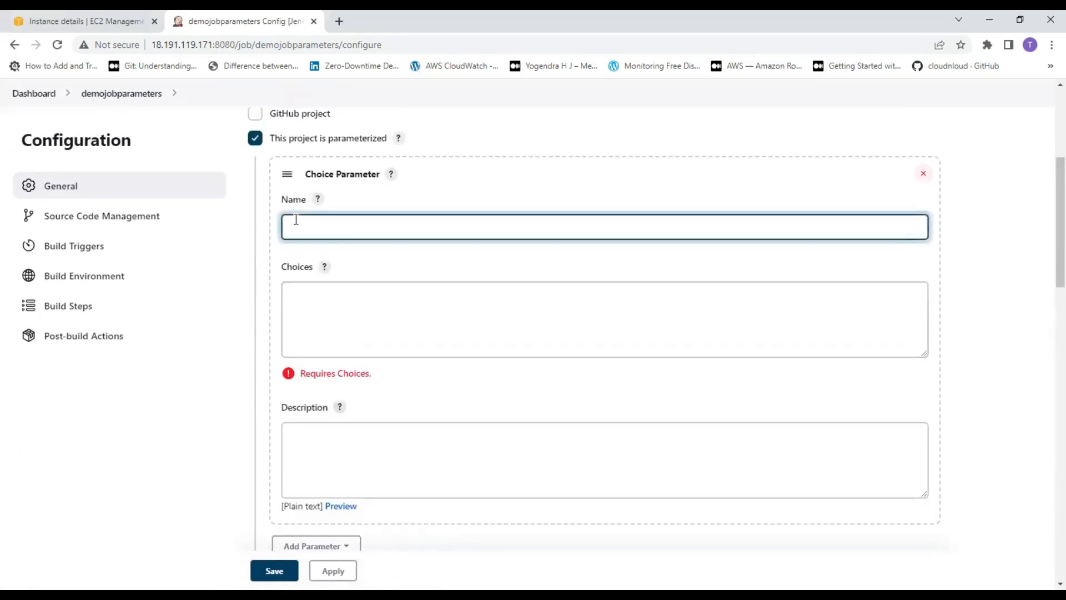
{"action": "type", "text": "choice1"}
{"action": "left_click", "coordinate": [309, 290]}
{"action": "left_click", "coordinate": [328, 442]}
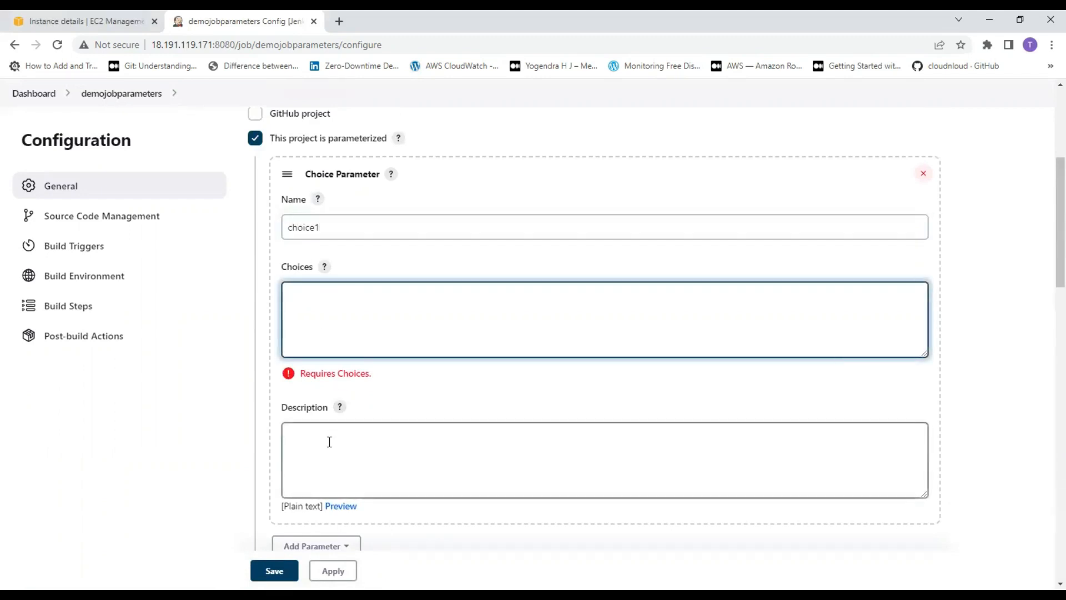
- Add a second Choice Parameter below the first one
{"action": "scroll", "coordinate": [364, 326], "scroll_direction": "down", "scroll_amount": 5}
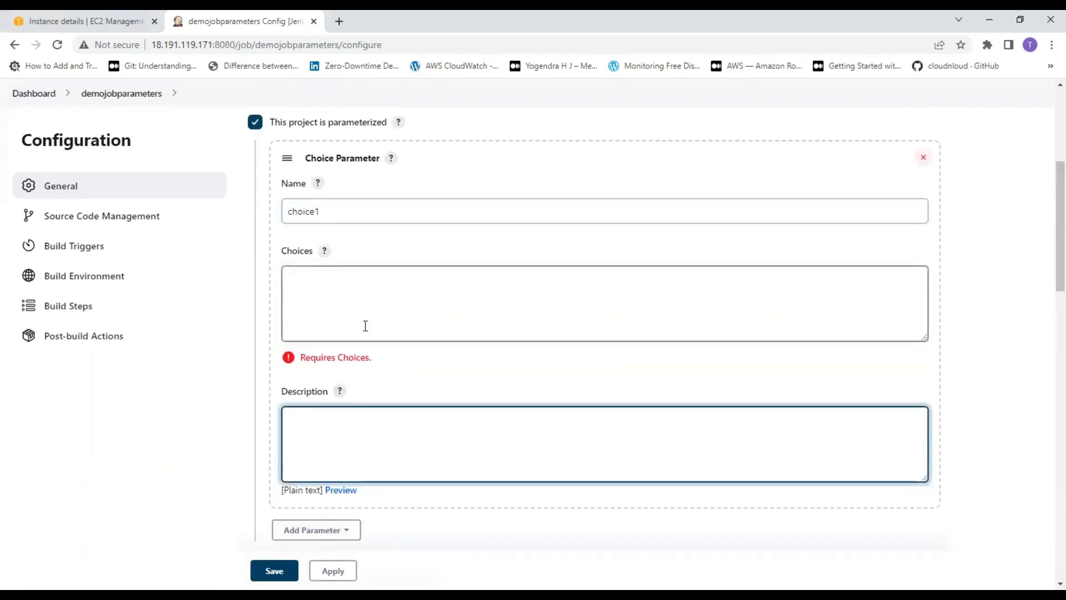
{"action": "left_click", "coordinate": [340, 282]}
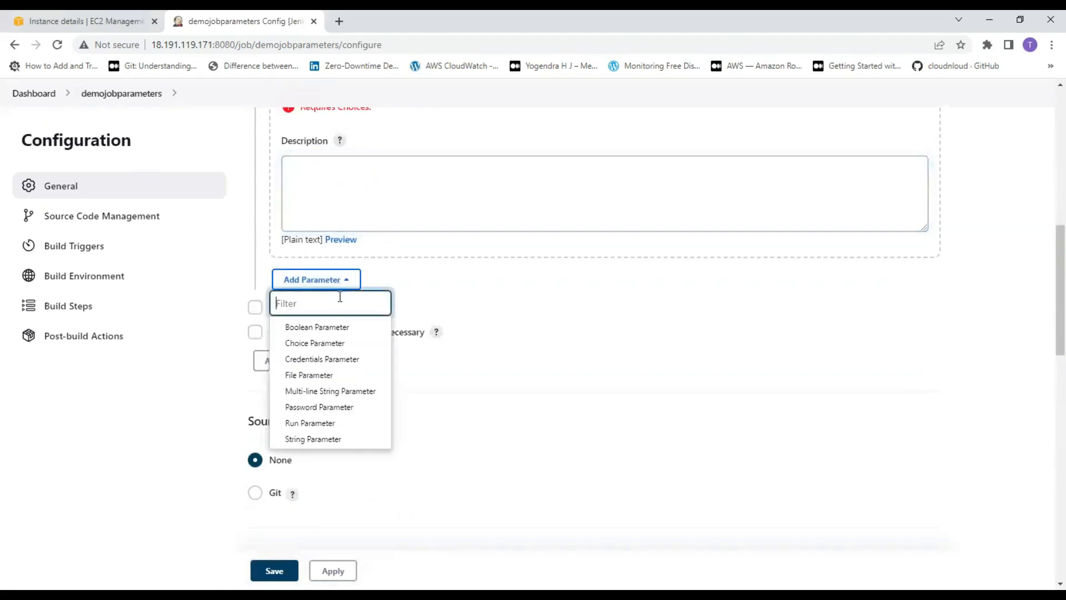
{"action": "left_click", "coordinate": [324, 344]}
{"action": "left_click", "coordinate": [321, 345]}
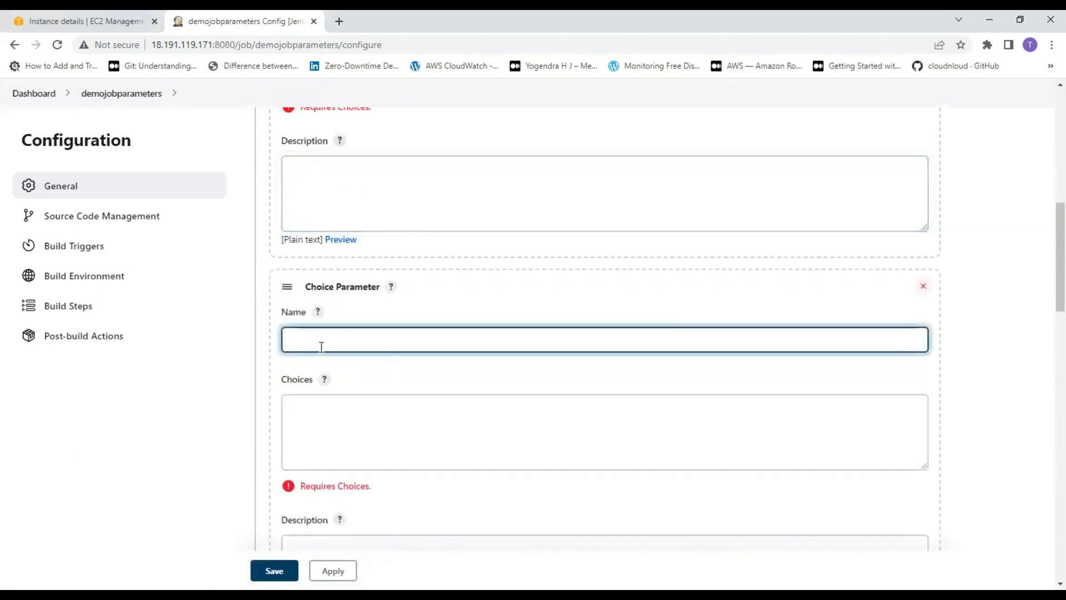
{"action": "type", "text": "choice2"}
{"action": "left_click_drag", "start_coordinate": [328, 339], "coordinate": [222, 331]}
{"action": "key", "text": "BackSpace"}
- Rename the first Choice Parameter to ENV1 and enter UAT as its choice
{"action": "scroll", "coordinate": [315, 216], "scroll_direction": "up", "scroll_amount": 1}
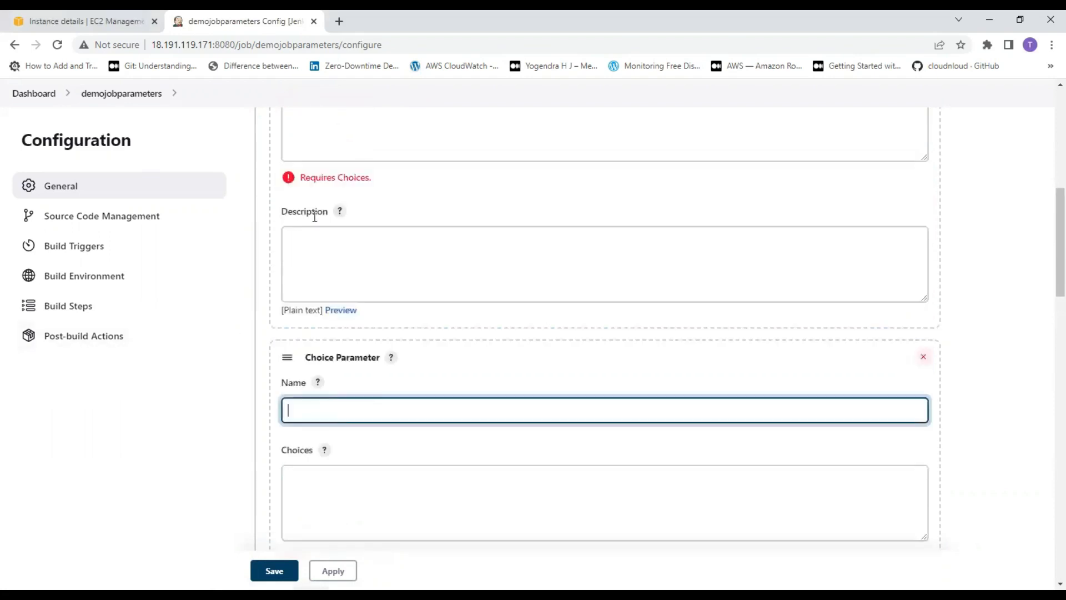
{"action": "scroll", "coordinate": [315, 216], "scroll_direction": "up", "scroll_amount": 2}
{"action": "left_click_drag", "start_coordinate": [346, 158], "coordinate": [141, 160]}
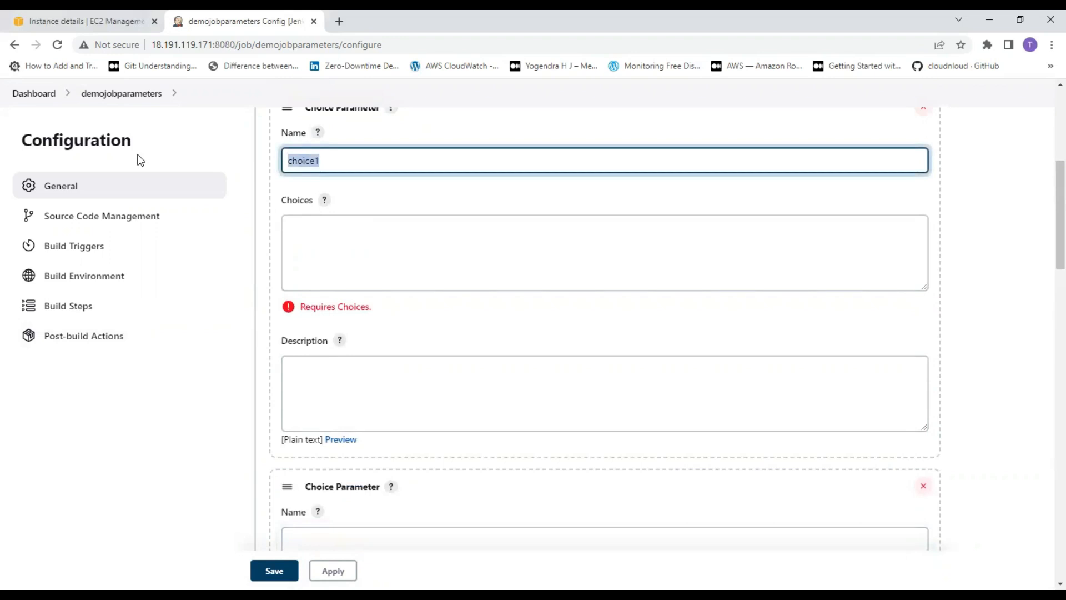
{"action": "type", "text": "ENV"}
{"action": "left_click", "coordinate": [321, 246]}
{"action": "type", "text": "UAT"}
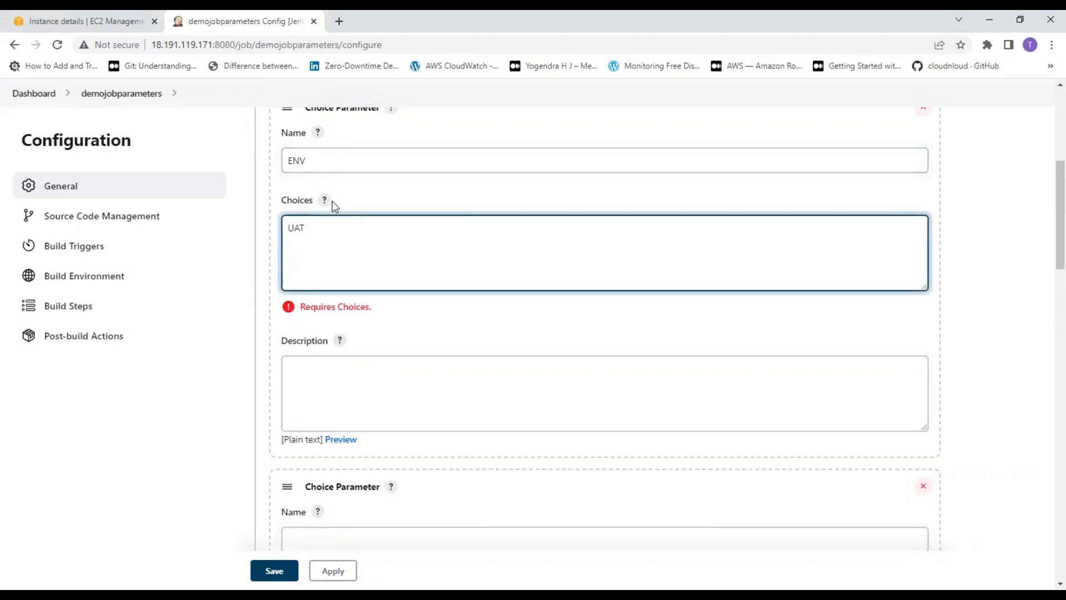
{"action": "left_click", "coordinate": [331, 162]}
{"action": "type", "text": "1"}
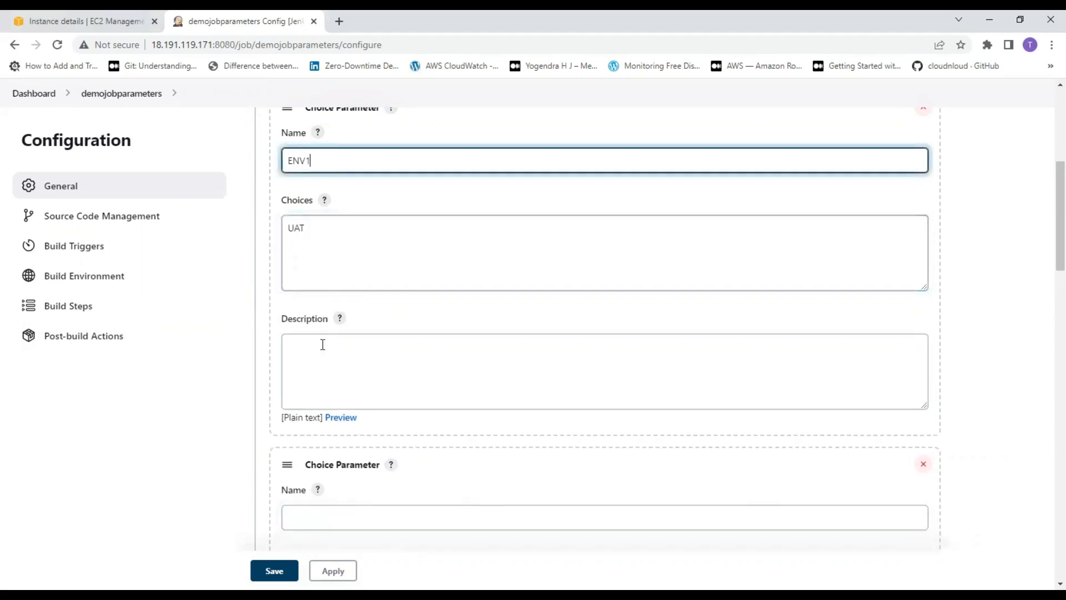
- Name the second Choice Parameter ENV2 and enter PROD as its choice
{"action": "left_click", "coordinate": [314, 512]}
{"action": "type", "text": "EN"}
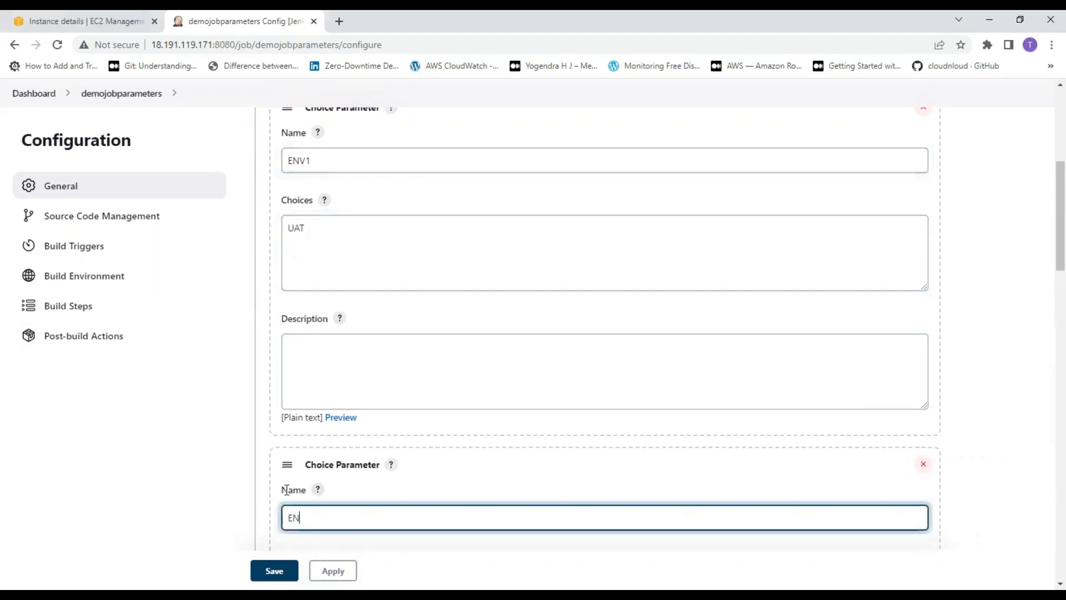
{"action": "type", "text": "V2"}
{"action": "scroll", "coordinate": [346, 322], "scroll_direction": "down", "scroll_amount": 5}
{"action": "left_click", "coordinate": [325, 350]}
{"action": "type", "text": "PROD"}
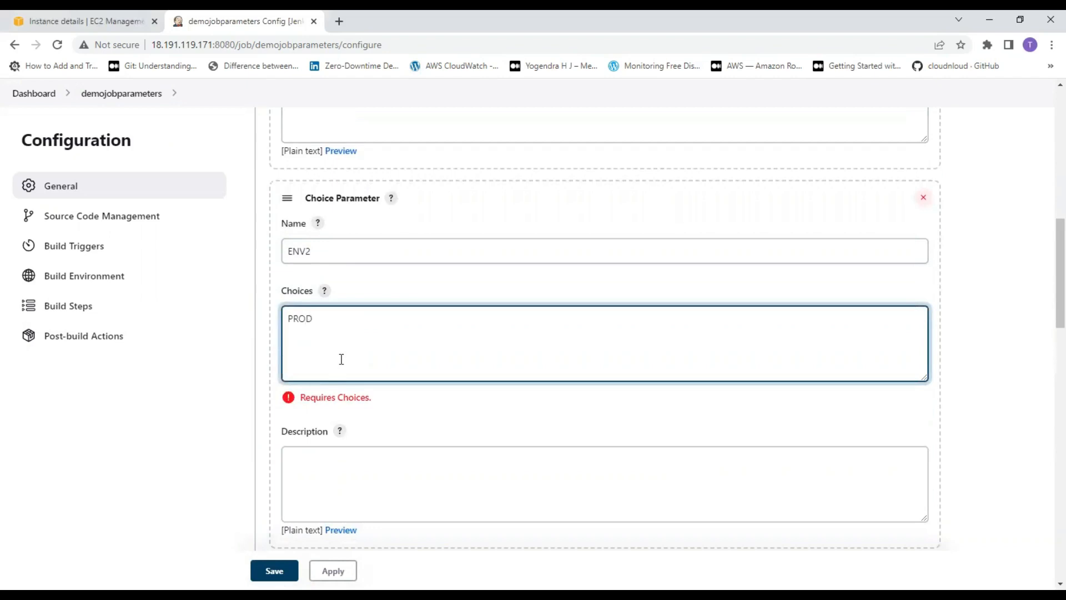
{"action": "scroll", "coordinate": [336, 356], "scroll_direction": "down", "scroll_amount": 15}
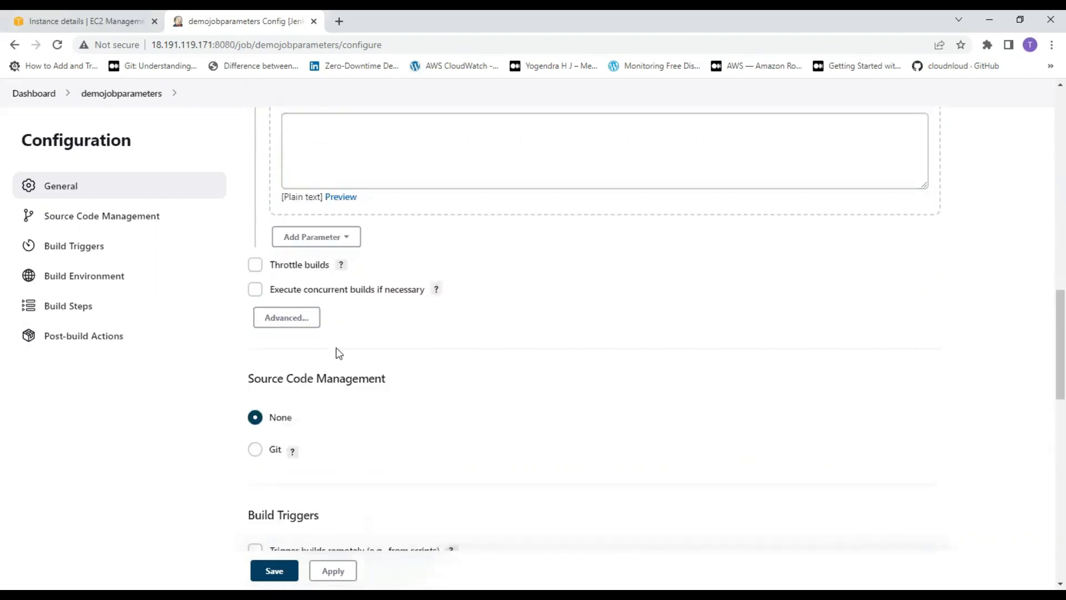
- Replace the Execute shell command with echo "Promoting code from - $env1 to $env2"
{"action": "scroll", "coordinate": [328, 411], "scroll_direction": "down", "scroll_amount": 4}
{"action": "left_click", "coordinate": [502, 245]}
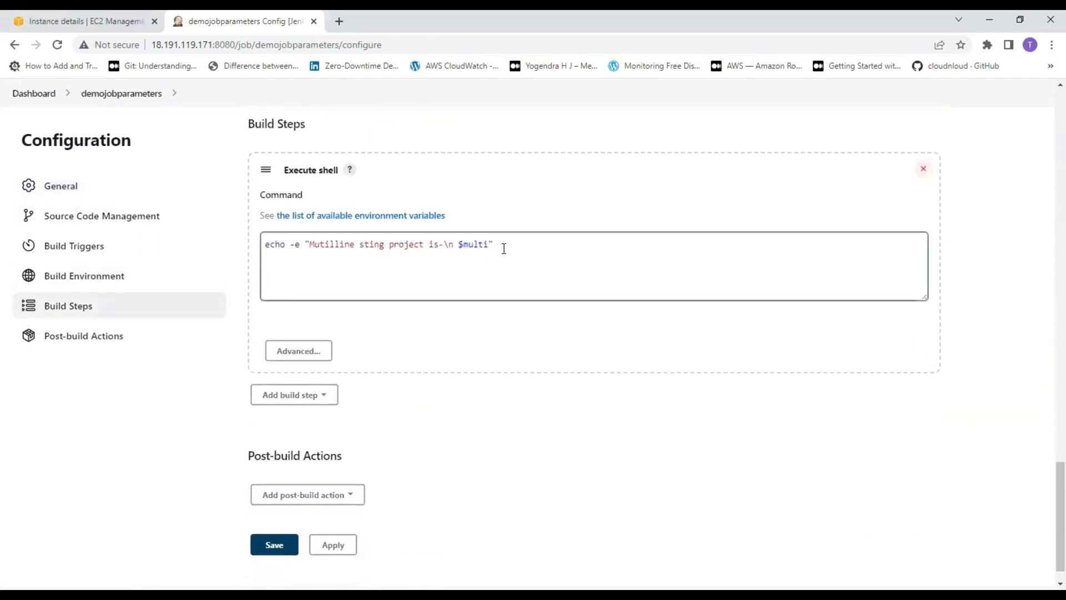
{"action": "left_click_drag", "start_coordinate": [502, 245], "coordinate": [105, 231]}
{"action": "scroll", "coordinate": [107, 233], "scroll_direction": "down", "scroll_amount": 1}
{"action": "type", "text": "echo "}
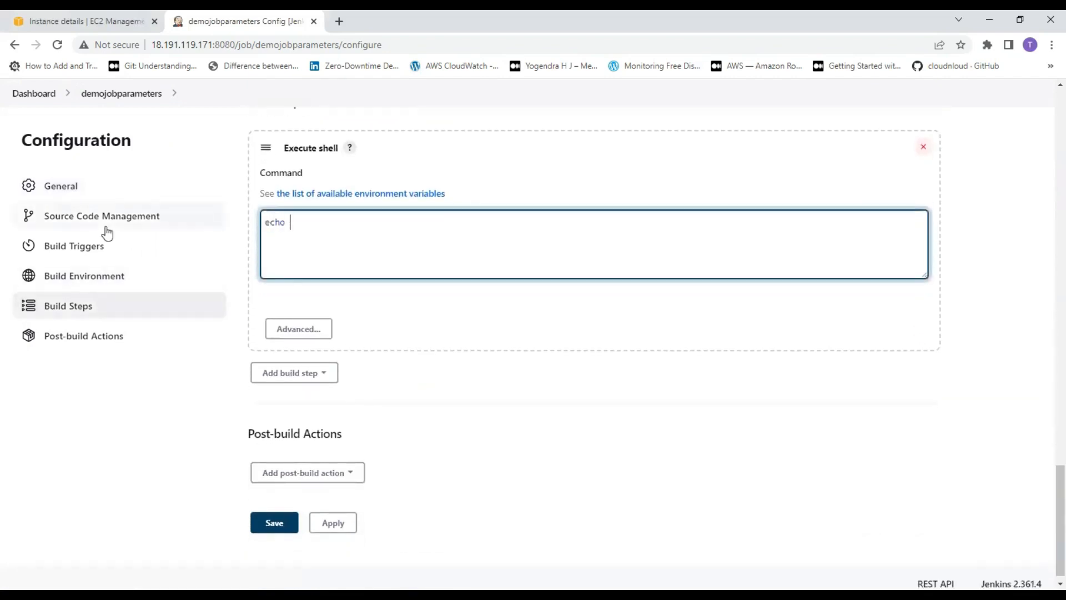
{"action": "type", "text": "\"Promoting code from -$env1"}
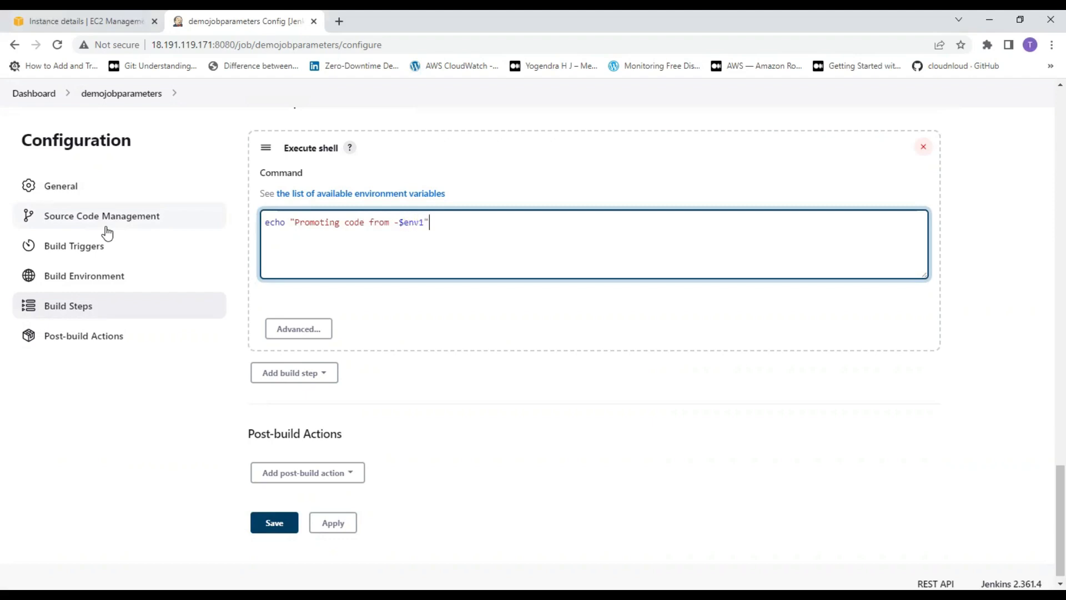
{"action": "type", "text": "\" to $env2"}
{"action": "key", "text": "Return"}
{"action": "key", "text": "Up"}
{"action": "key", "text": "Down"}
{"action": "key", "text": "BackSpace"}
{"action": "key", "text": "Delete"}
{"action": "left_click", "coordinate": [400, 224]}
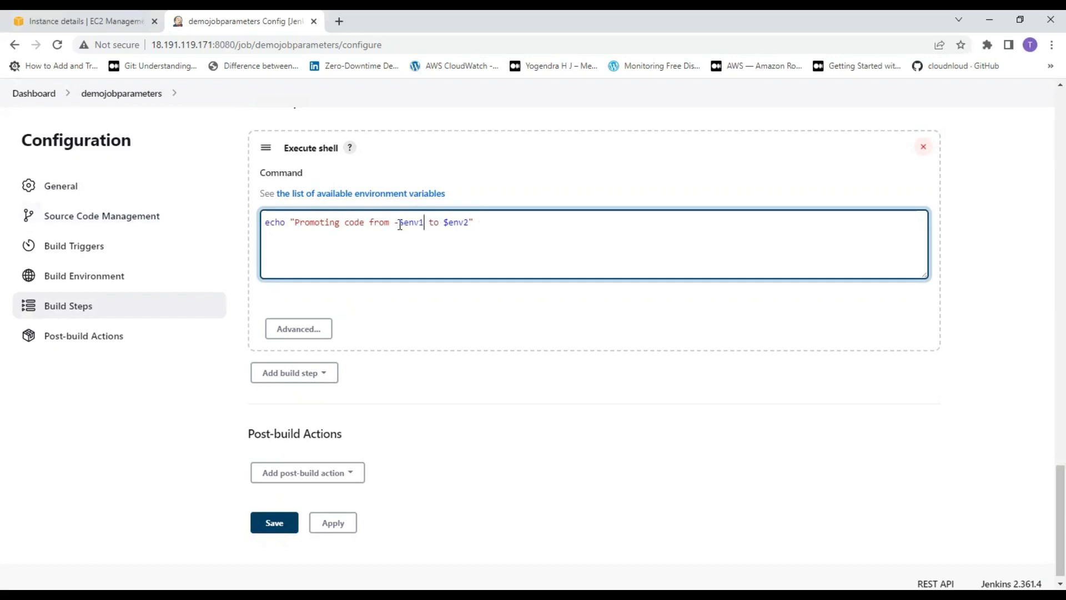
- Rename the two Choice Parameters in lowercase as env1 and env2 and save the job configuration
{"action": "scroll", "coordinate": [362, 243], "scroll_direction": "up", "scroll_amount": 8}
{"action": "scroll", "coordinate": [322, 237], "scroll_direction": "up", "scroll_amount": 15}
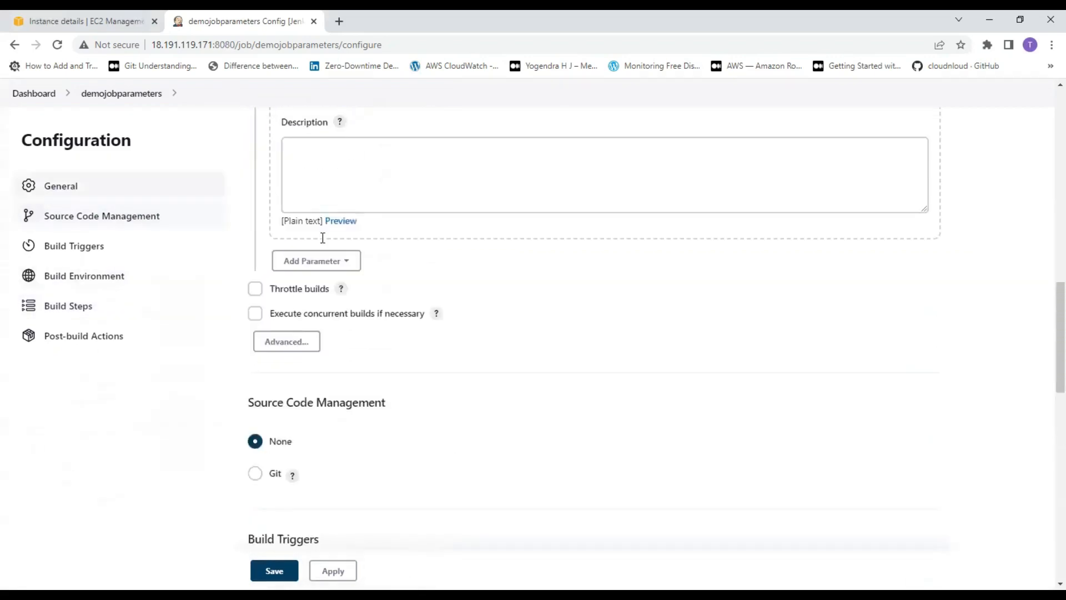
{"action": "scroll", "coordinate": [323, 187], "scroll_direction": "up", "scroll_amount": 5}
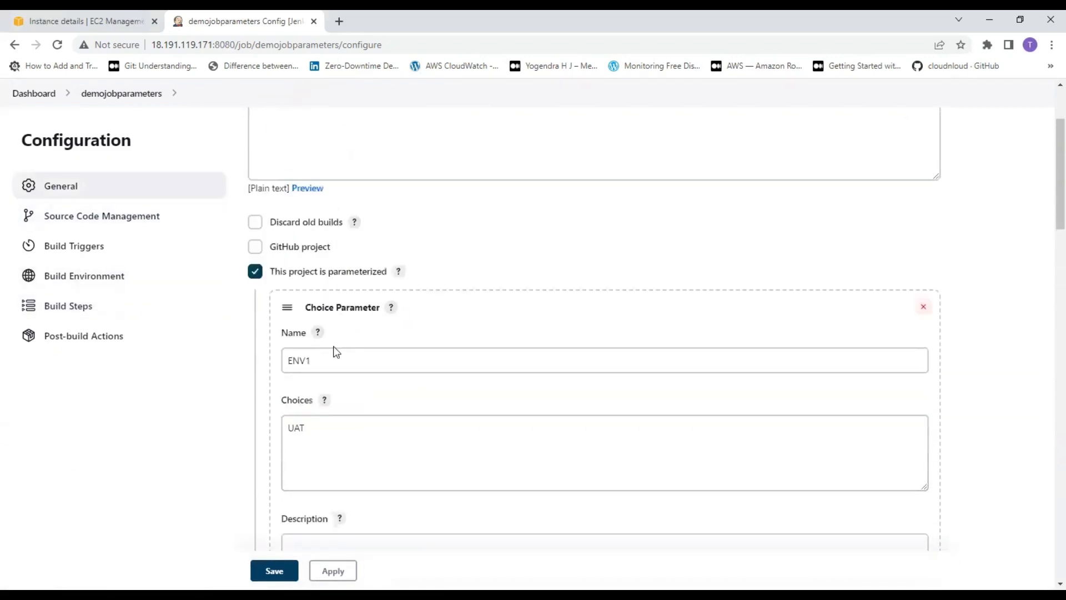
{"action": "left_click_drag", "start_coordinate": [332, 356], "coordinate": [132, 349]}
{"action": "type", "text": "env1"}
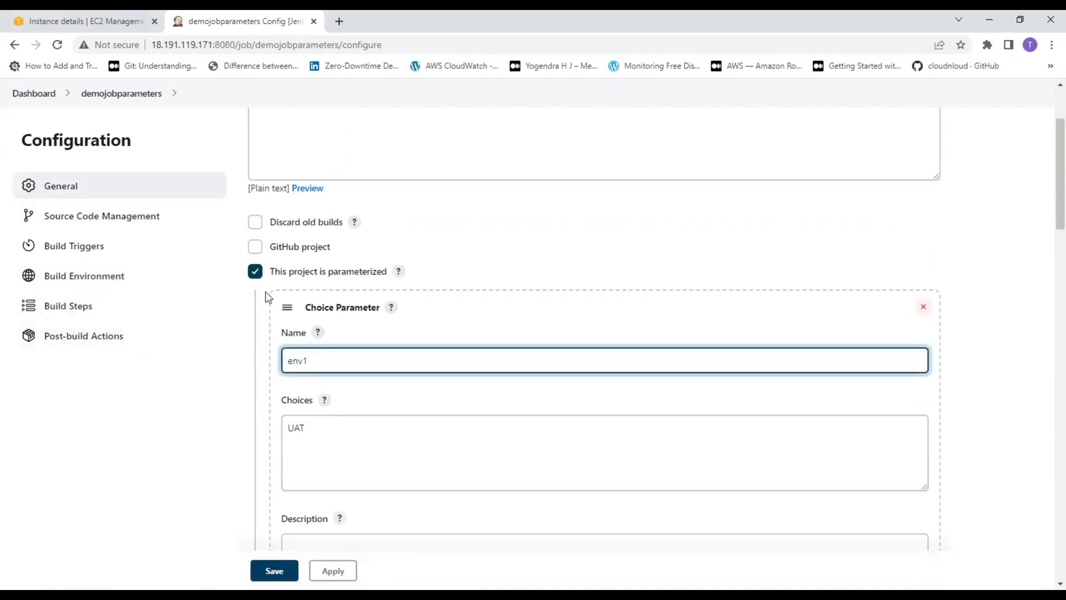
{"action": "scroll", "coordinate": [393, 399], "scroll_direction": "down", "scroll_amount": 1}
{"action": "scroll", "coordinate": [394, 399], "scroll_direction": "down", "scroll_amount": 4}
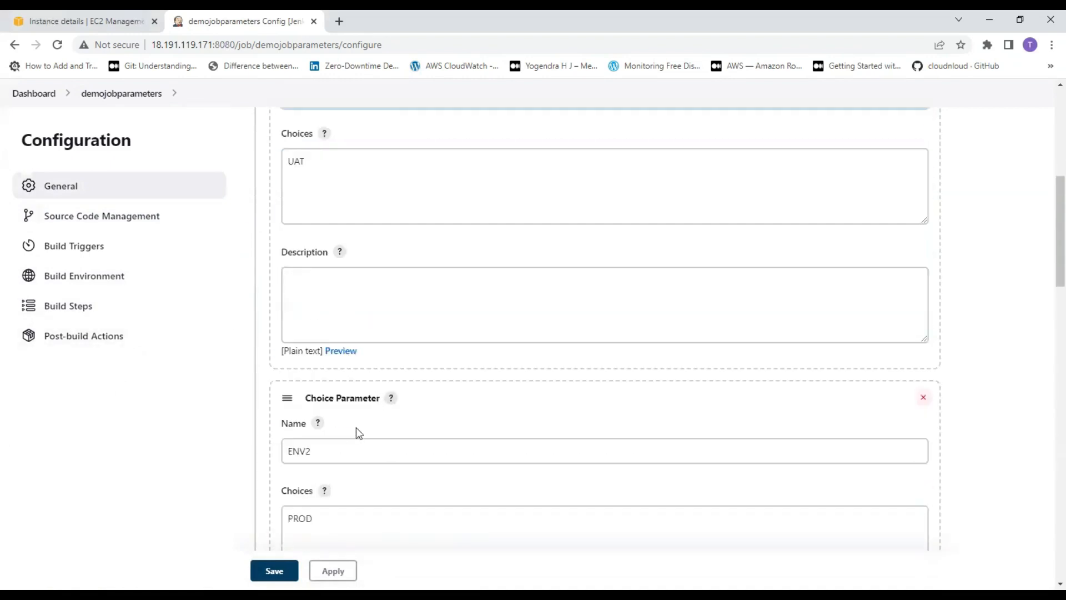
{"action": "left_click_drag", "start_coordinate": [355, 449], "coordinate": [140, 434]}
{"action": "type", "text": "env2"}
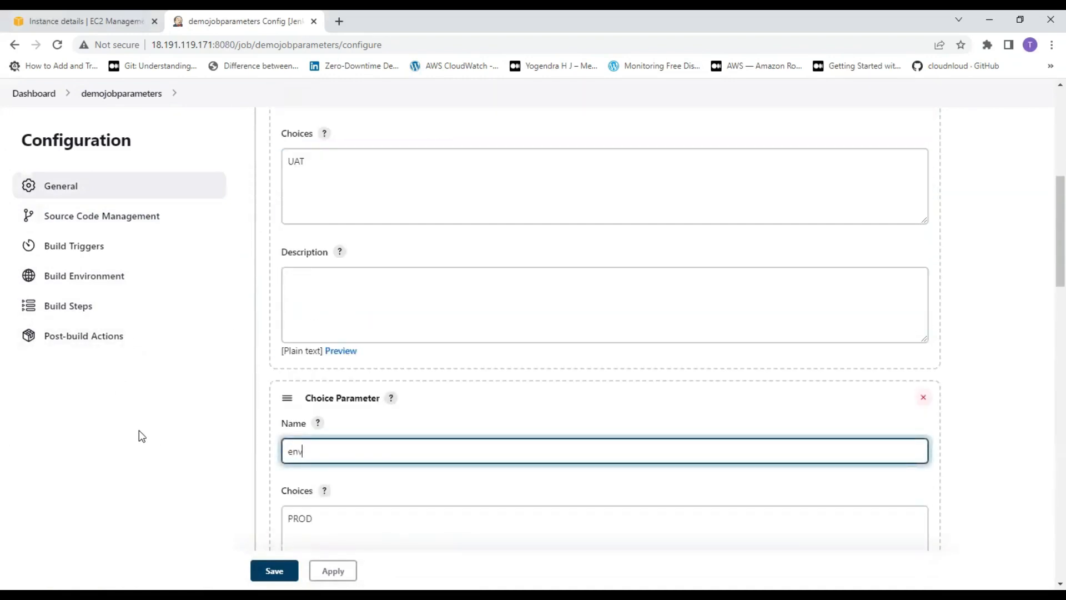
{"action": "left_click", "coordinate": [279, 570]}
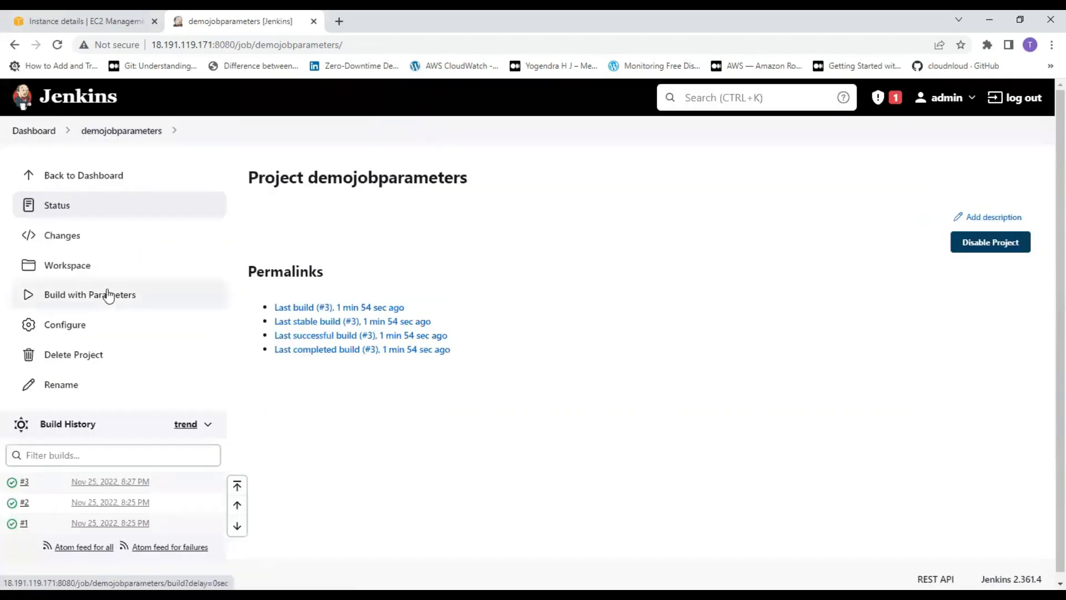
- Build the job with parameters, choosing UAT for env1 and PROD for env2
{"action": "left_click", "coordinate": [110, 295]}
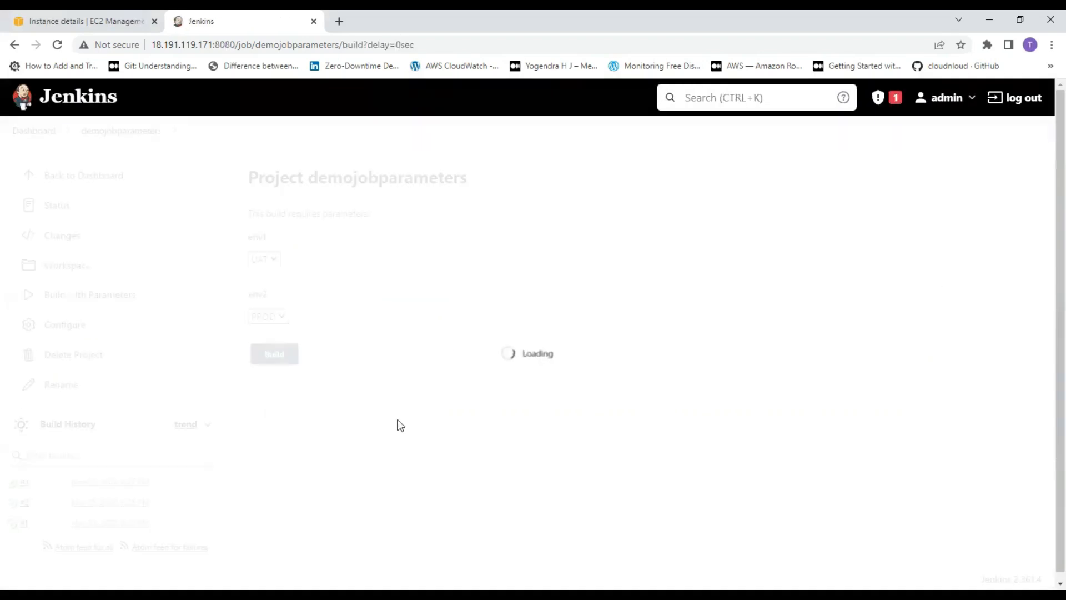
{"action": "left_click", "coordinate": [269, 261]}
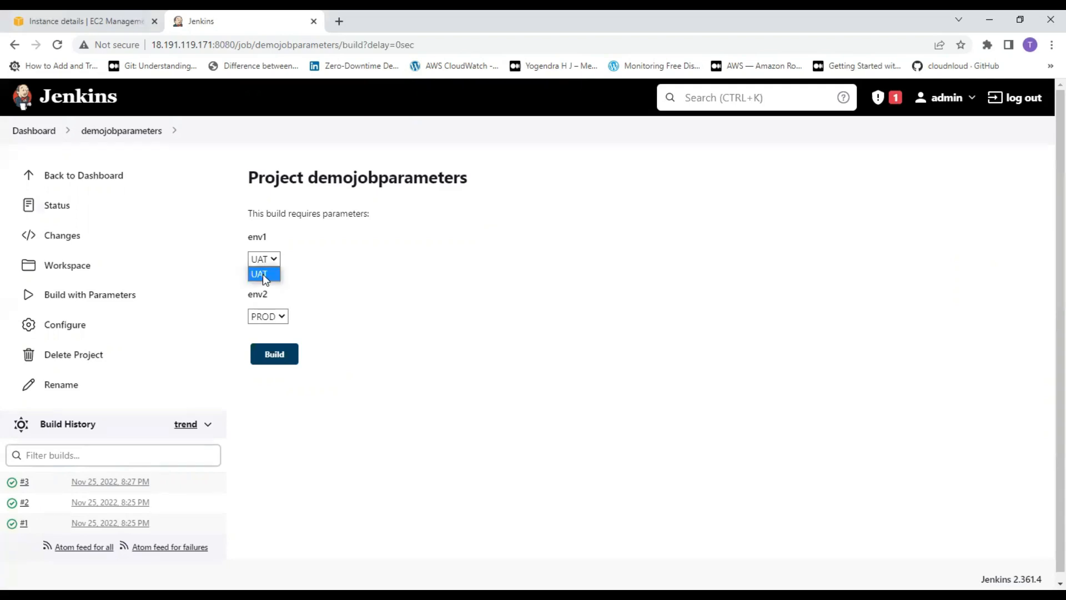
{"action": "left_click", "coordinate": [265, 275]}
{"action": "left_click", "coordinate": [268, 316]}
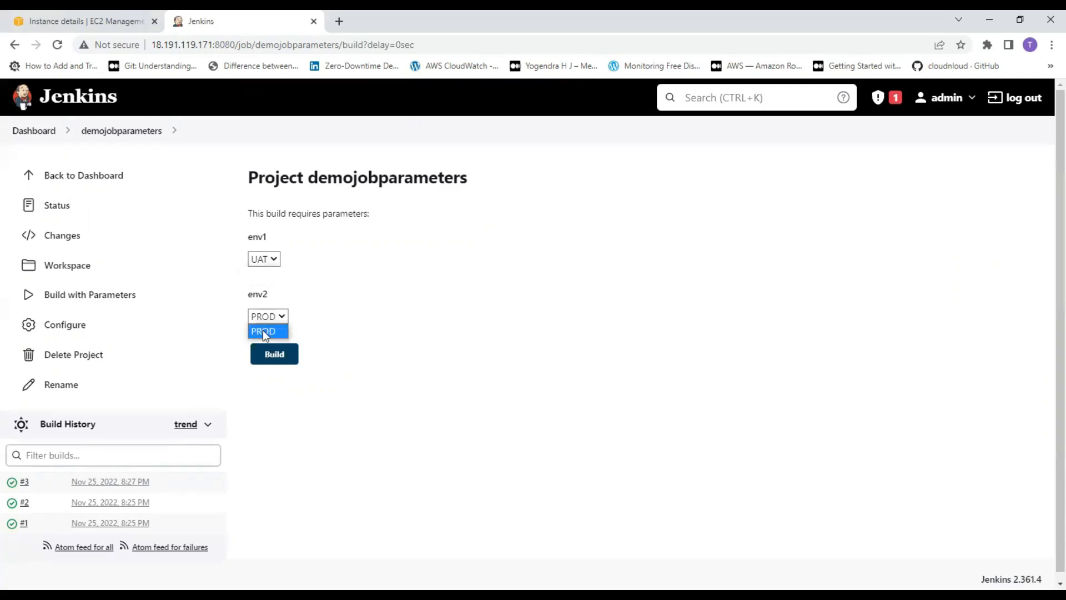
{"action": "left_click", "coordinate": [262, 330]}
{"action": "left_click", "coordinate": [274, 356]}
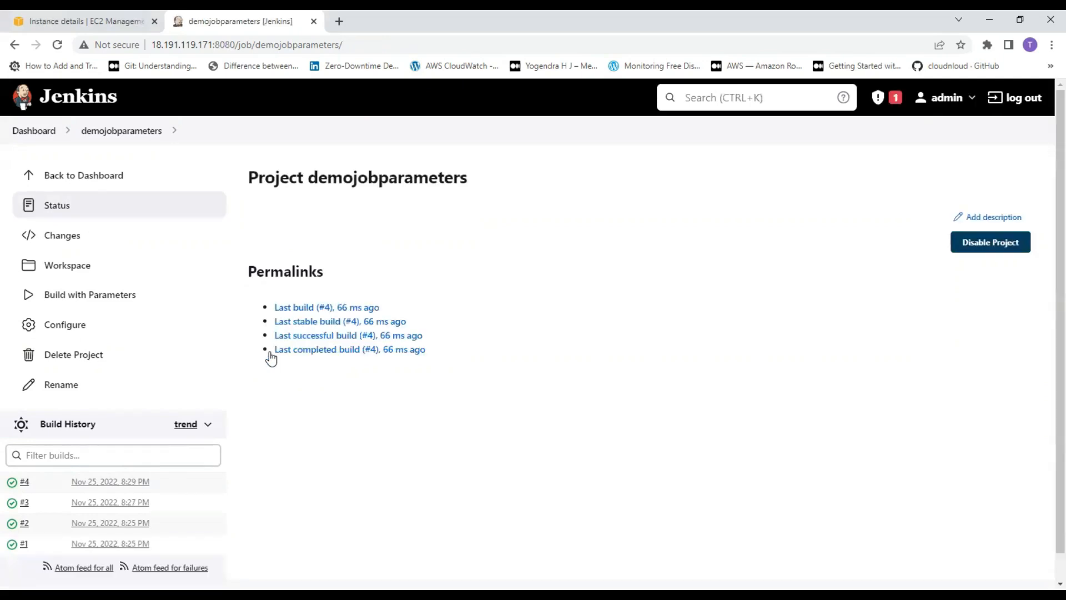
- Check the console output of build #4, return to the project and view its build parameters form
{"action": "left_click", "coordinate": [135, 482]}
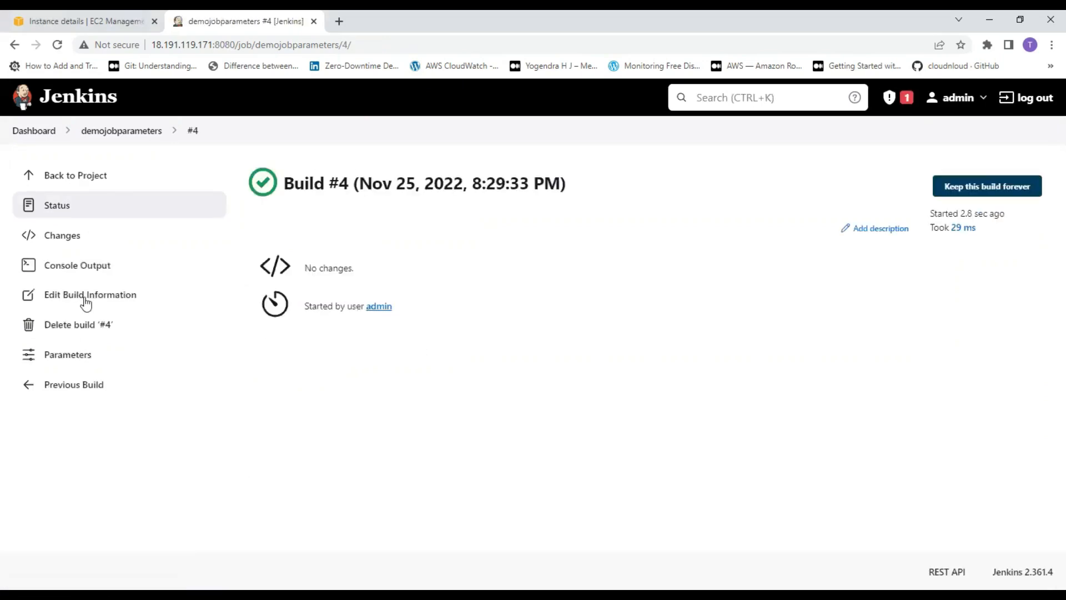
{"action": "left_click", "coordinate": [93, 268]}
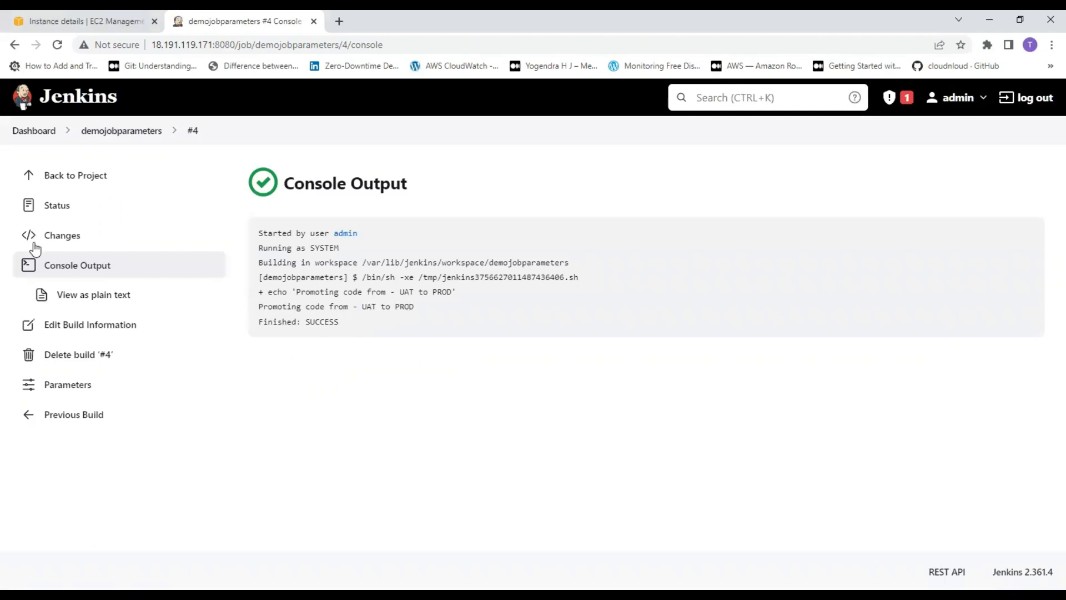
{"action": "left_click", "coordinate": [76, 175]}
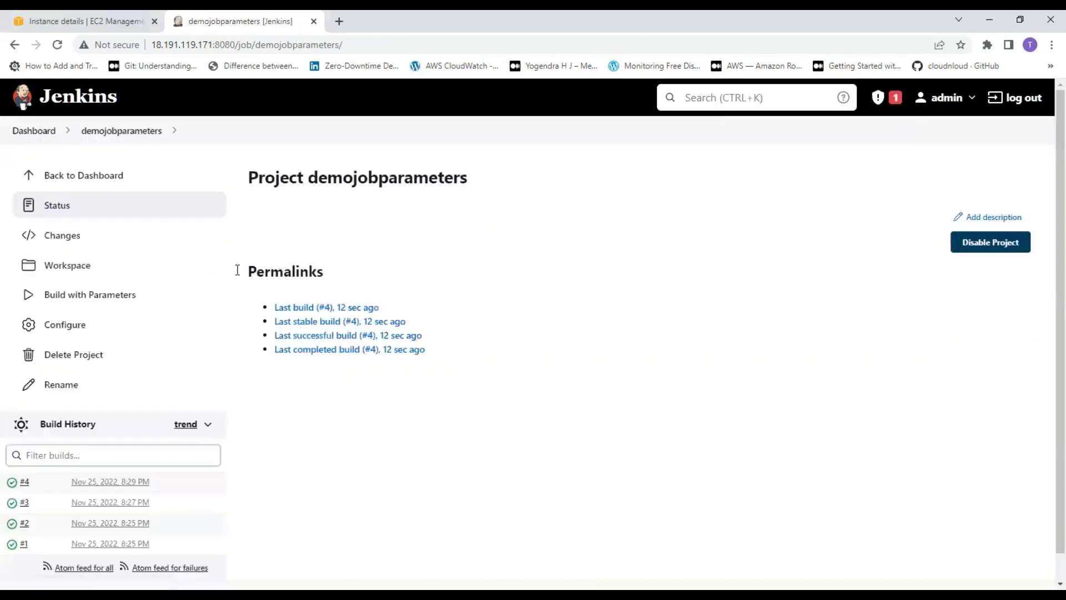
{"action": "left_click", "coordinate": [113, 306]}
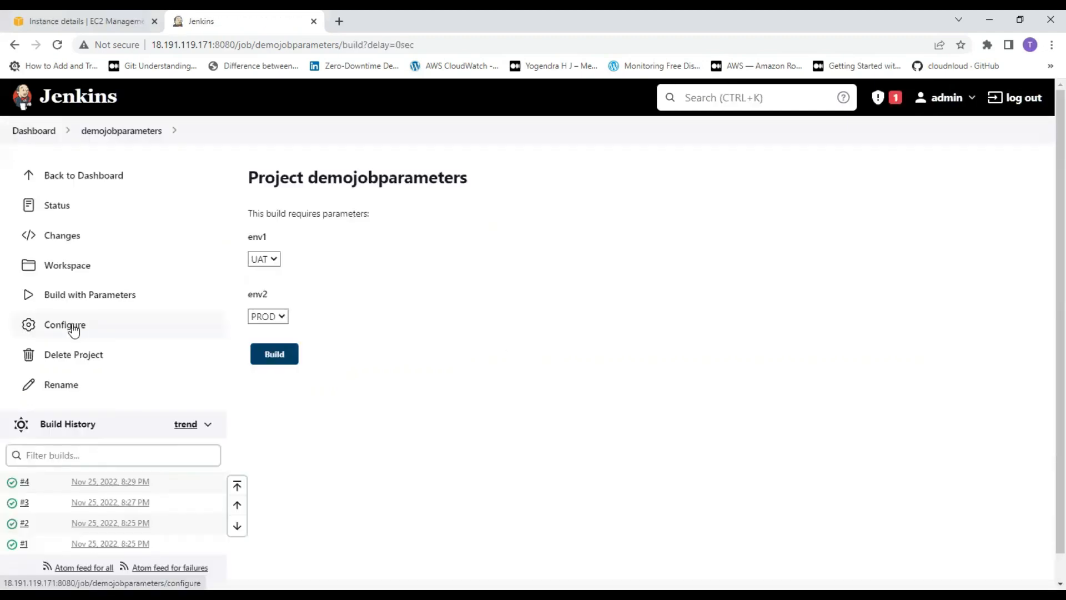
- Reopen the job configuration and add SIT below UAT in the env1 choices
{"action": "left_click", "coordinate": [72, 331]}
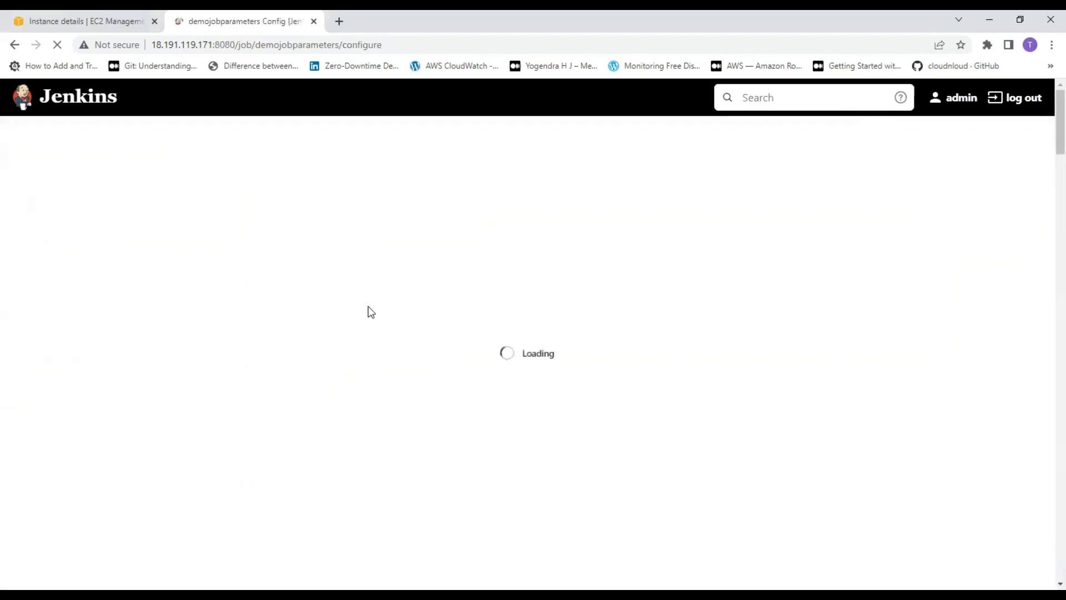
{"action": "scroll", "coordinate": [372, 362], "scroll_direction": "down", "scroll_amount": 4}
{"action": "left_click", "coordinate": [356, 375]}
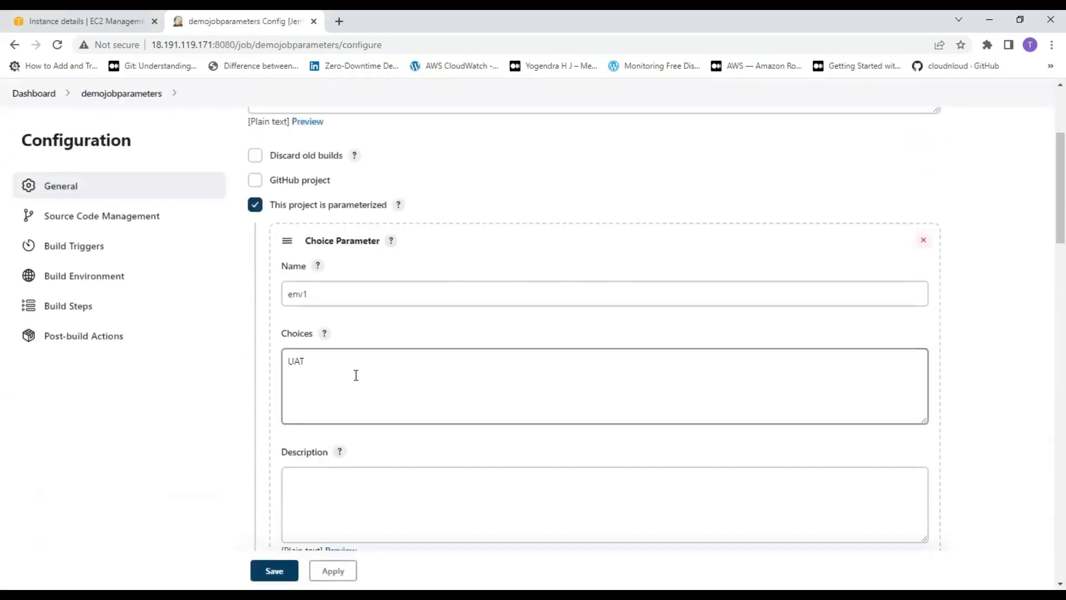
{"action": "type", "text": "SIT"}
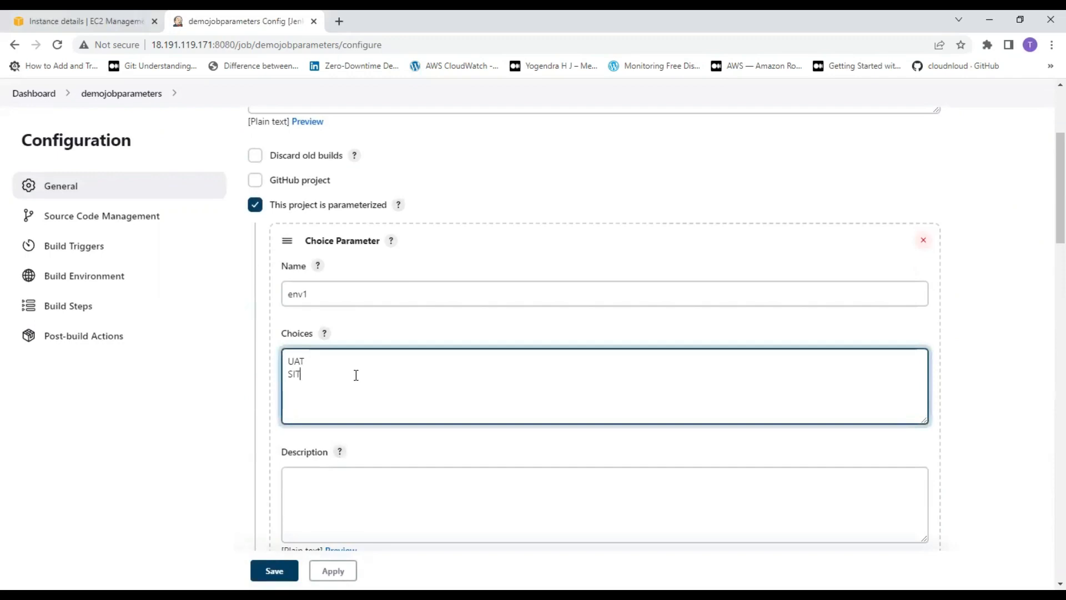
- Add PRE-PROD above PROD in the env2 choices and save the job configuration
{"action": "scroll", "coordinate": [316, 452], "scroll_direction": "down", "scroll_amount": 5}
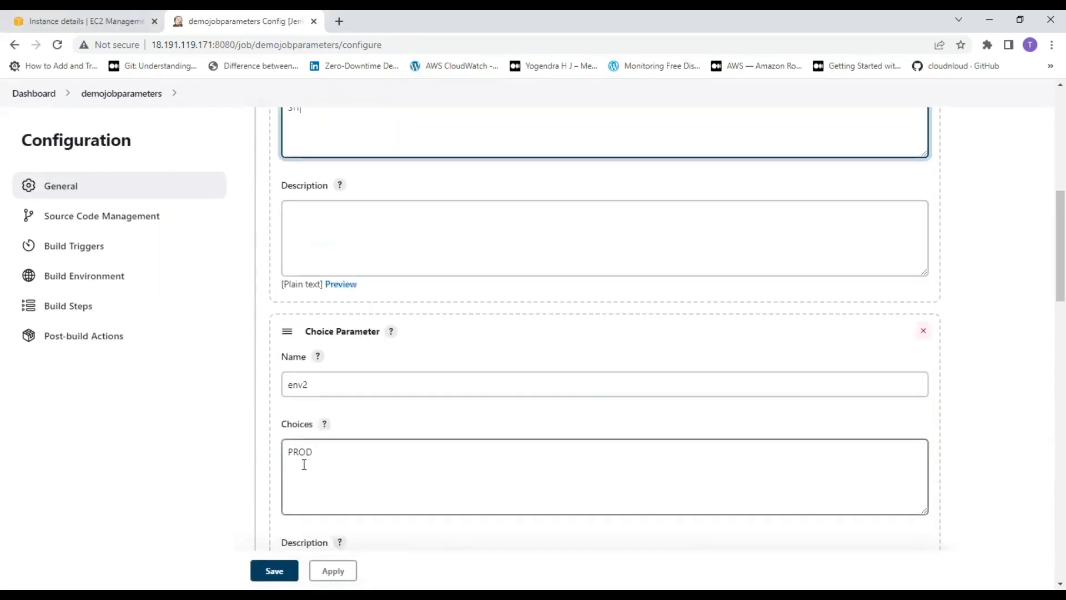
{"action": "left_click", "coordinate": [290, 453]}
{"action": "key", "text": "Return"}
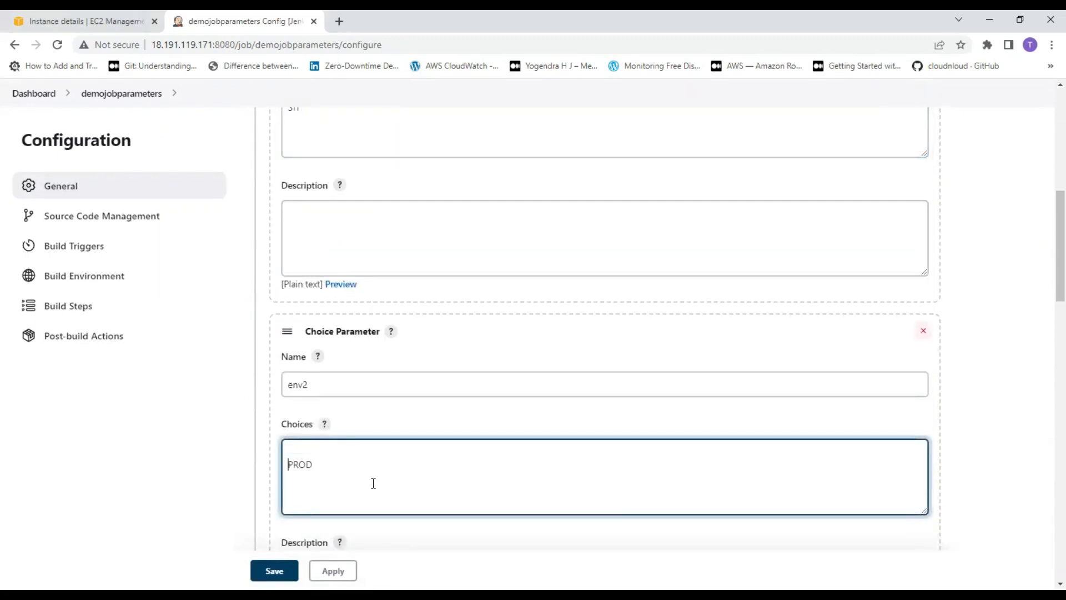
{"action": "type", "text": "PRE_PROD"}
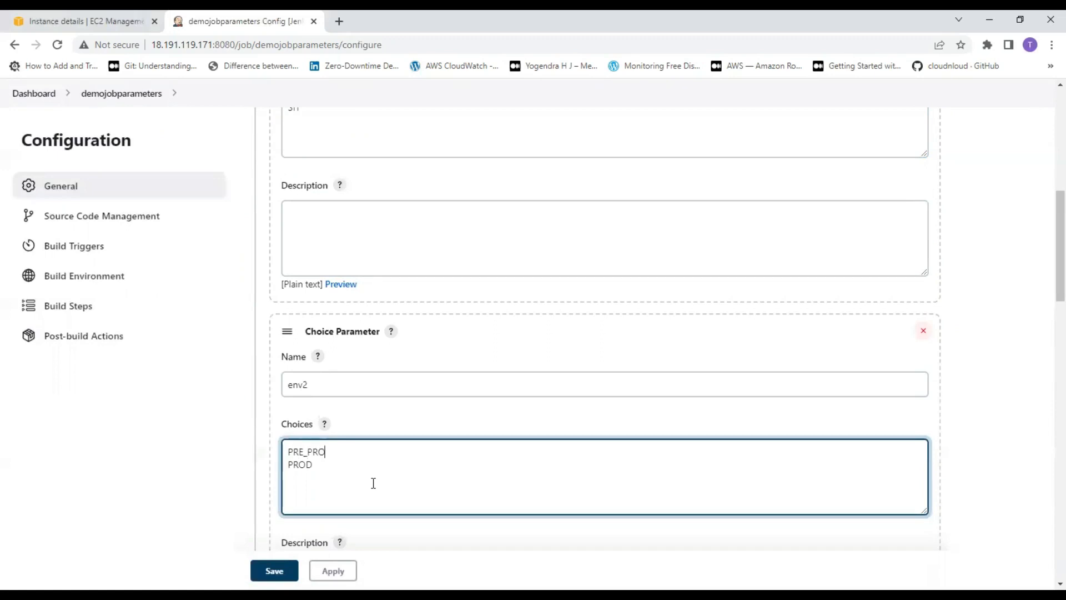
{"action": "key", "text": "Left"}
{"action": "key", "text": "Left"}
{"action": "key", "text": "BackSpace"}
{"action": "type", "text": "-"}
{"action": "left_click", "coordinate": [279, 562]}
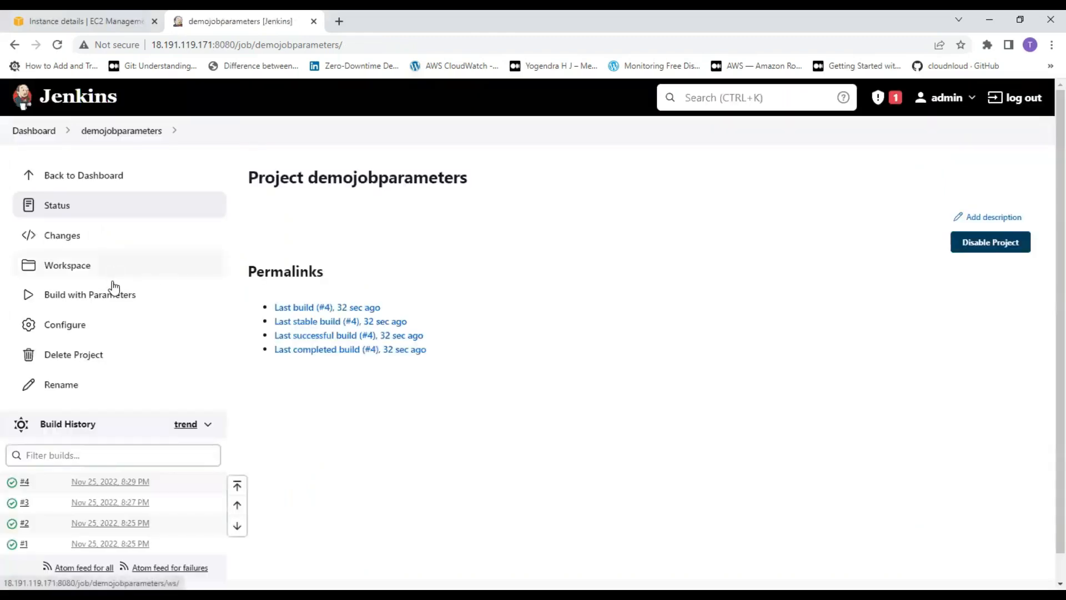
- Open the parameterized build form and select SIT for env1
{"action": "left_click", "coordinate": [114, 288]}
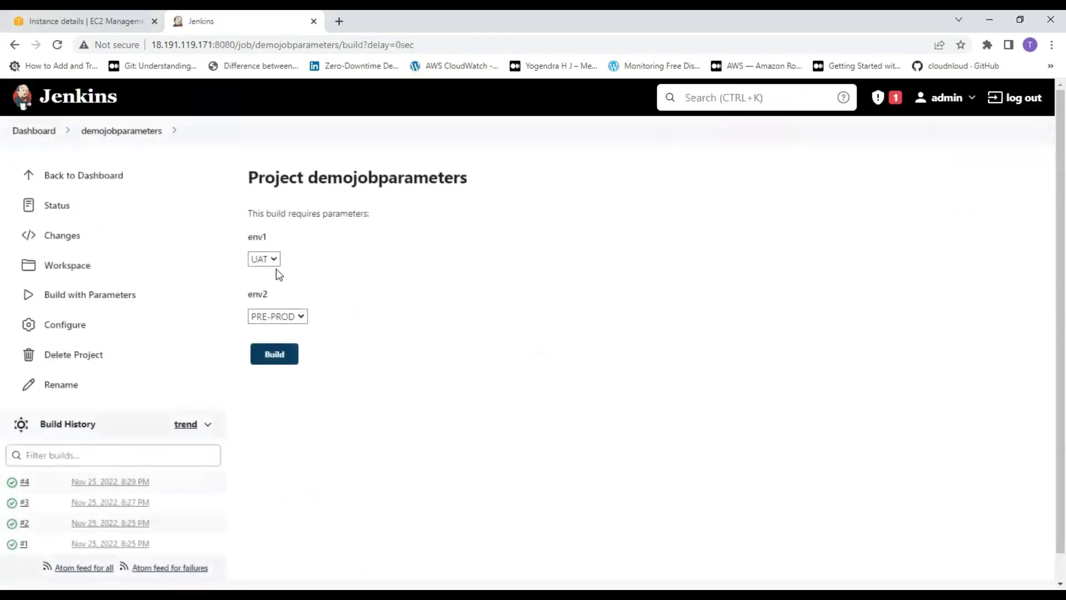
{"action": "left_click", "coordinate": [269, 259]}
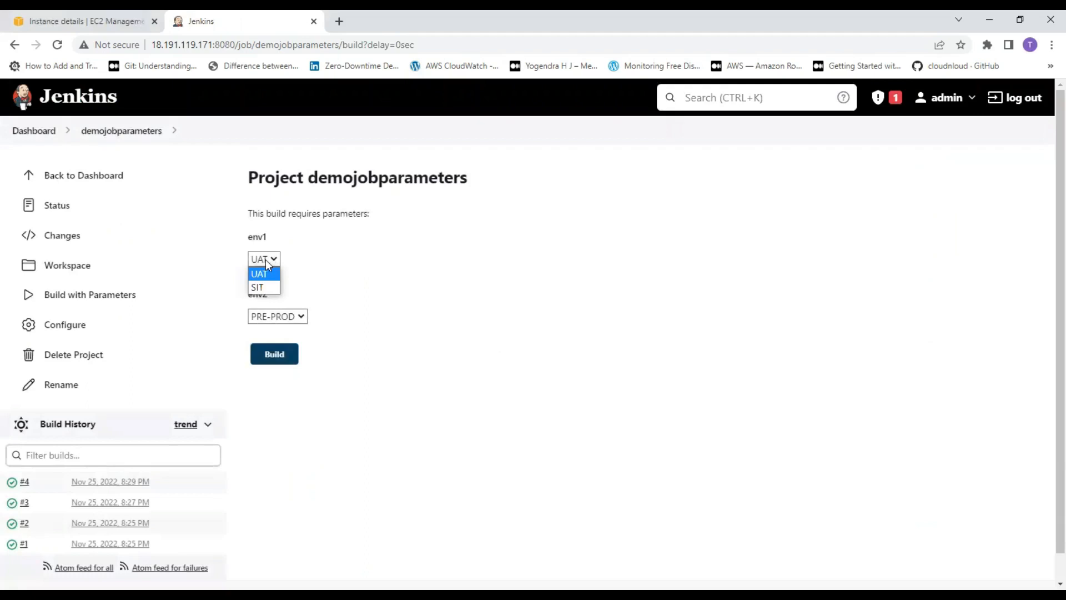
{"action": "left_click", "coordinate": [257, 287]}
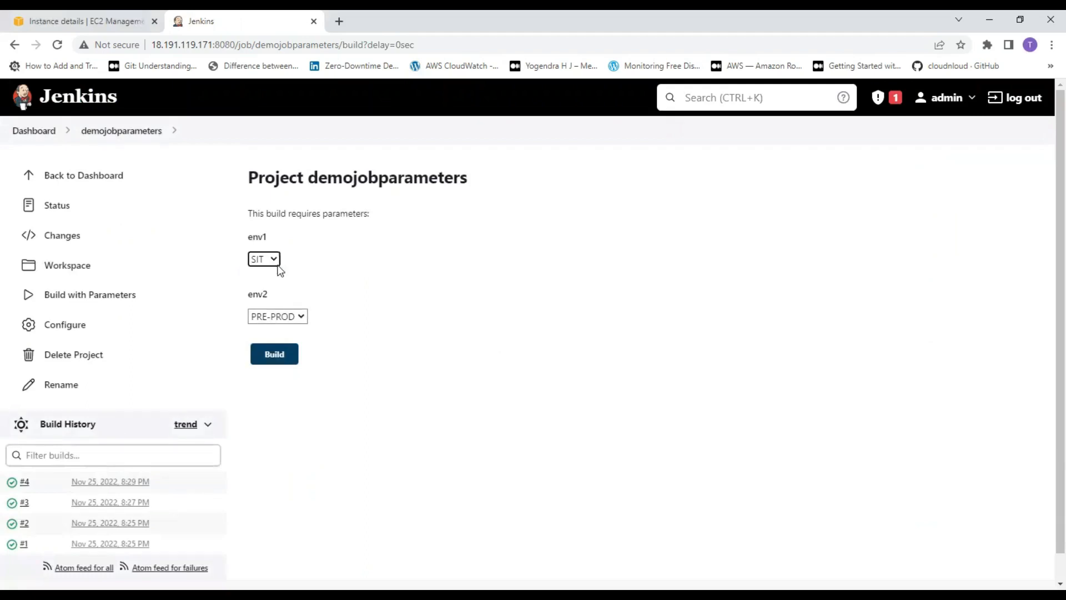
- Try the combination of UAT for env1 and PROD for env2
{"action": "left_click", "coordinate": [272, 261]}
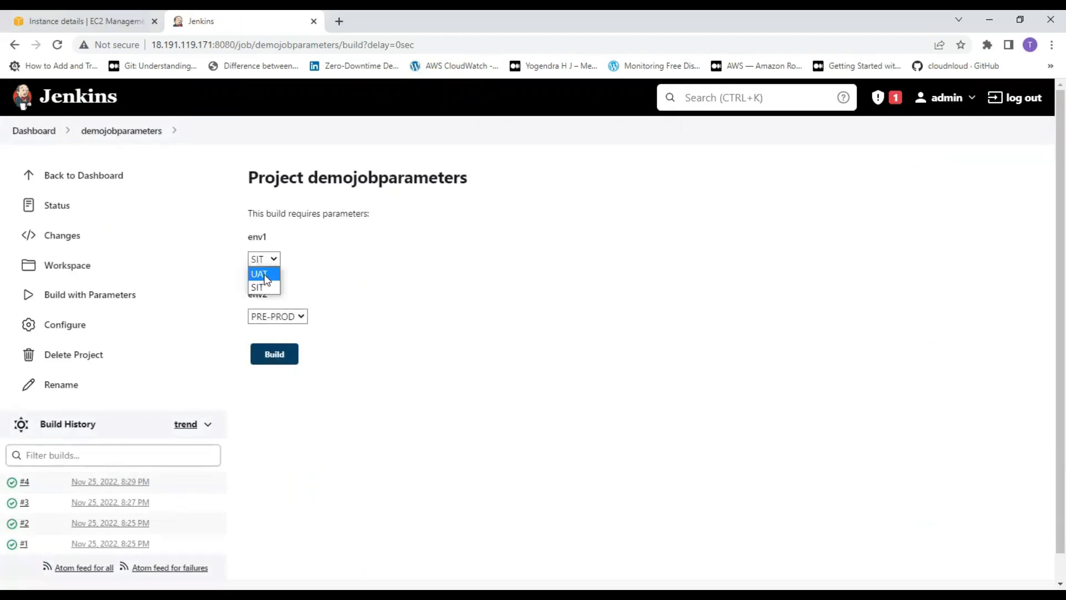
{"action": "left_click", "coordinate": [263, 275]}
{"action": "left_click", "coordinate": [267, 314]}
{"action": "left_click", "coordinate": [265, 344]}
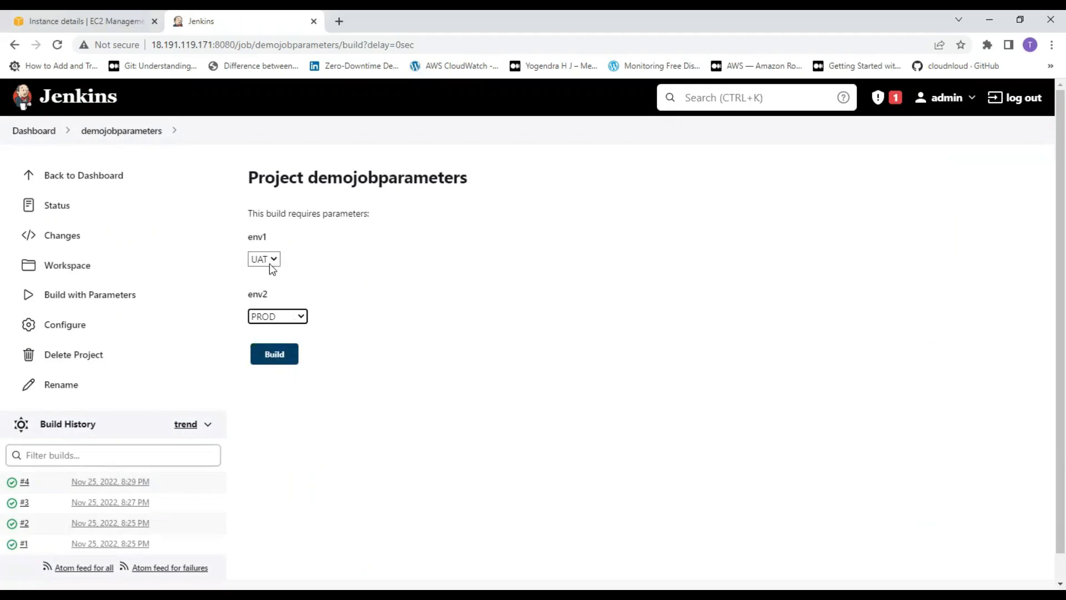
- Select SIT for env1 and PRE-PROD for env2, and start the build
{"action": "left_click", "coordinate": [270, 263]}
{"action": "left_click", "coordinate": [264, 287]}
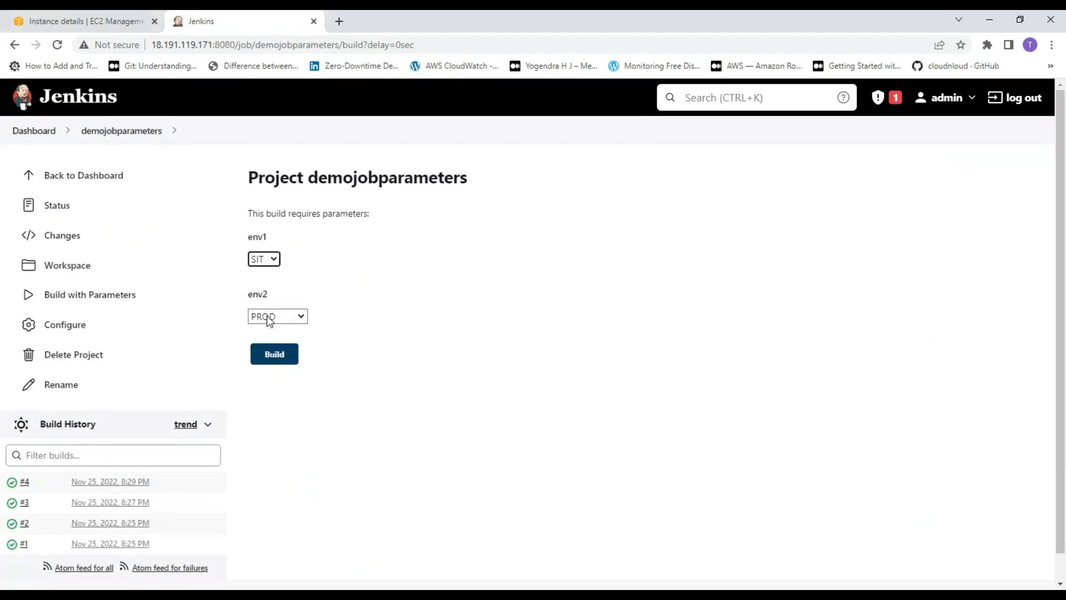
{"action": "left_click", "coordinate": [269, 317]}
{"action": "left_click", "coordinate": [260, 332]}
{"action": "left_click", "coordinate": [275, 355]}
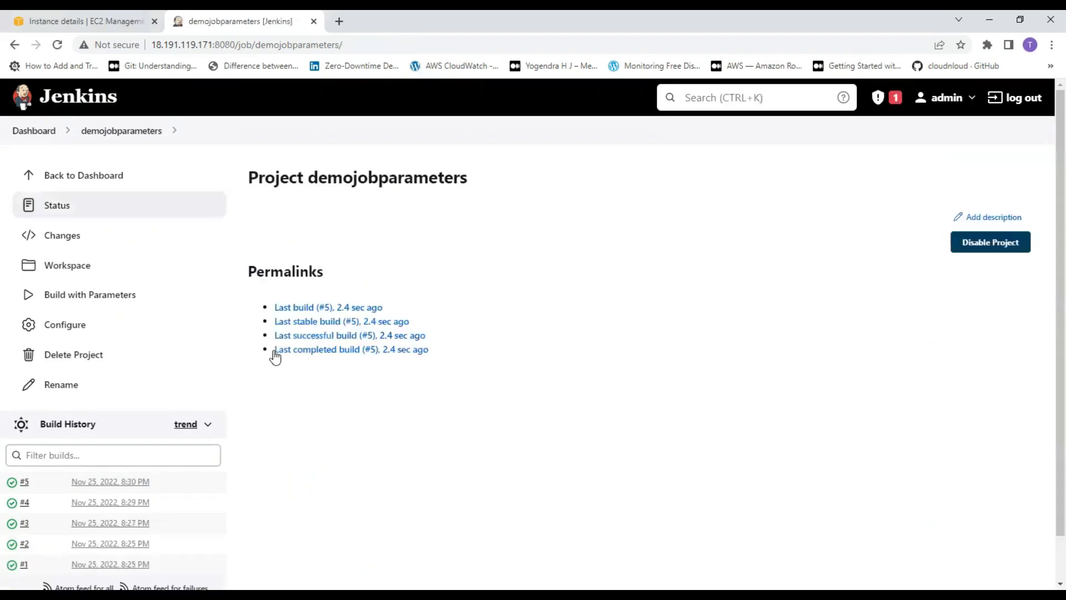
- Check the console output of build #5 and return to the project page
{"action": "left_click", "coordinate": [158, 481]}
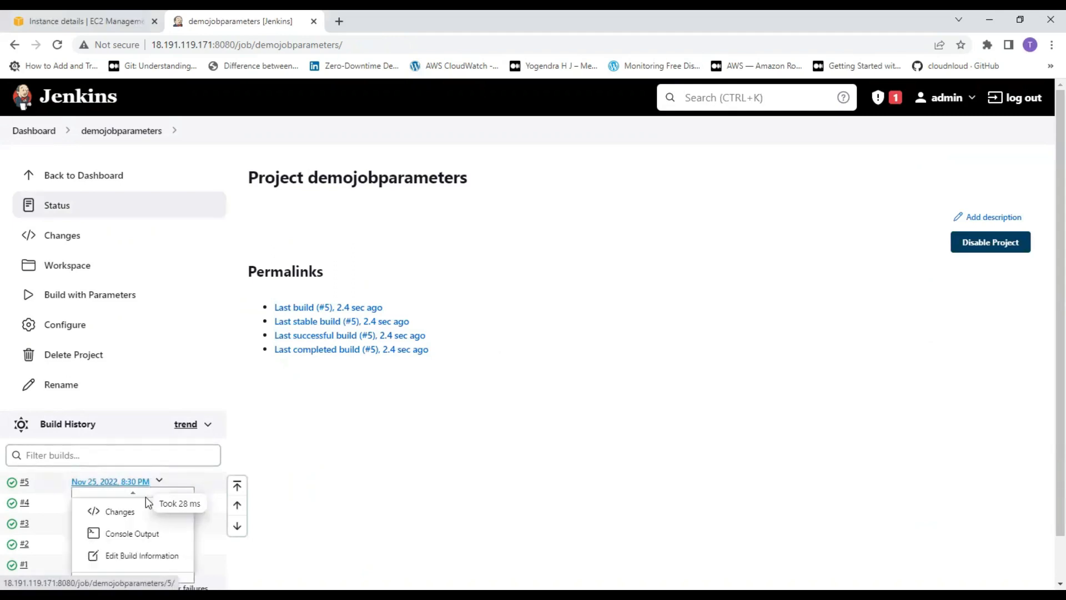
{"action": "left_click", "coordinate": [124, 534]}
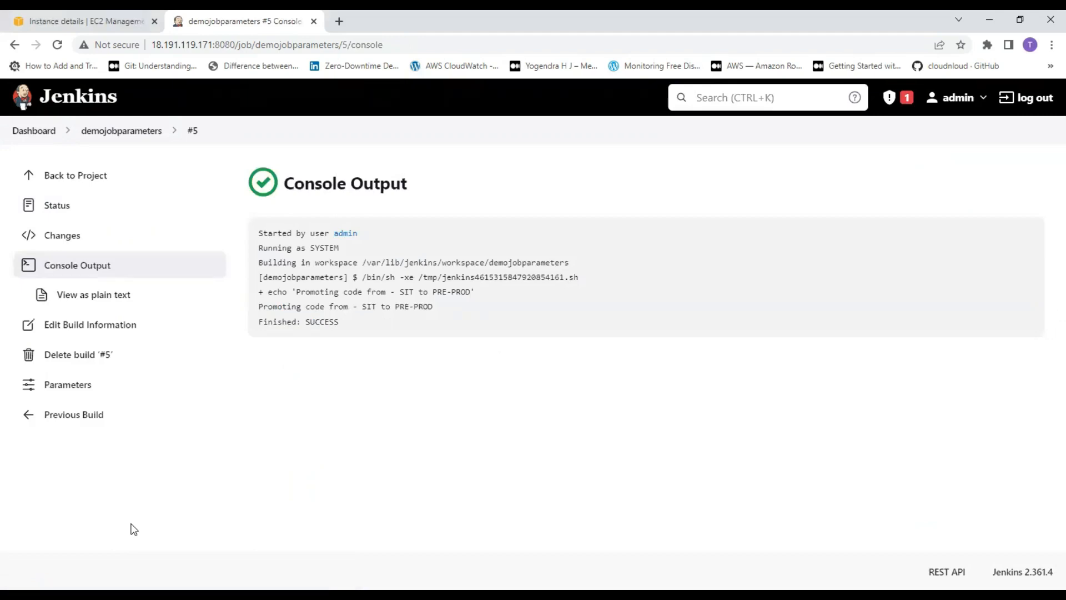
{"action": "left_click", "coordinate": [84, 176]}
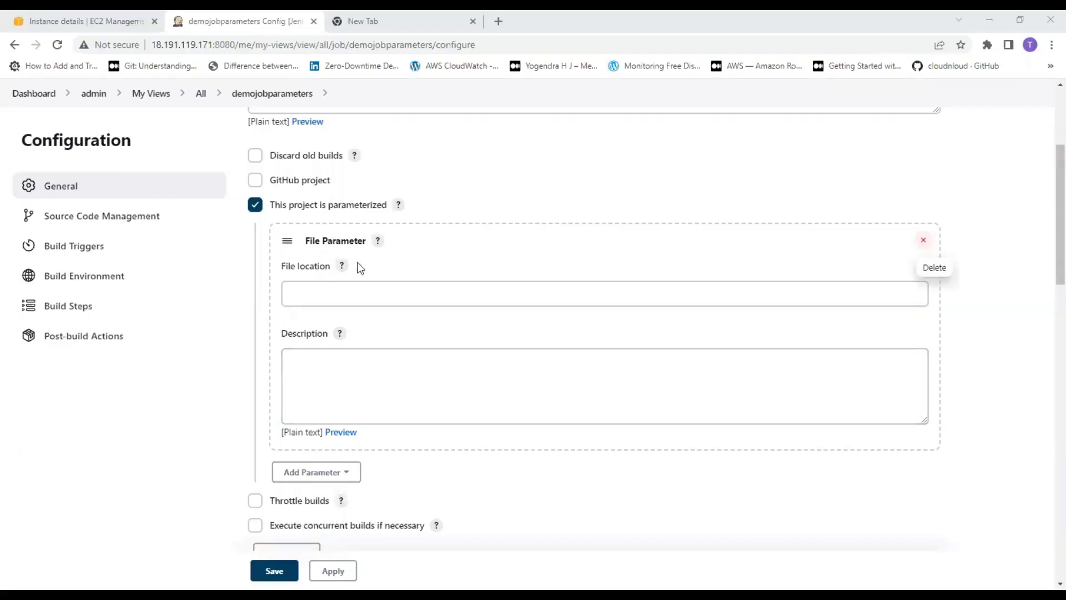
- Add a file parameter to the project with the Jenkins Series folder in Downloads as its file location
{"action": "left_click", "coordinate": [344, 230]}
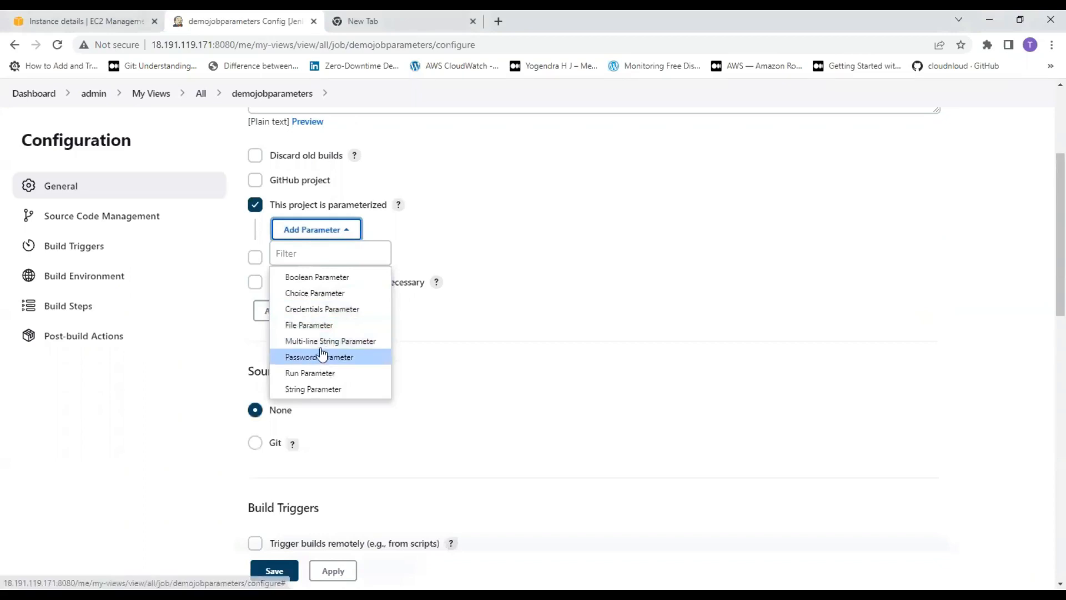
{"action": "left_click", "coordinate": [302, 325]}
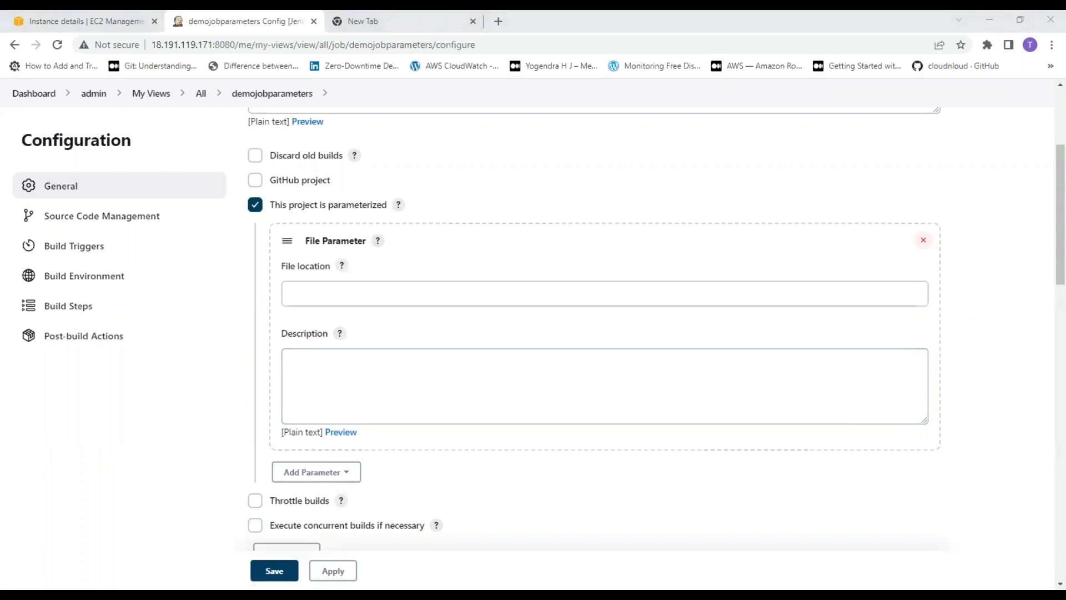
{"action": "left_click", "coordinate": [359, 299]}
{"action": "type", "text": "C:\\Users\\dines\\Downloads\\Jenkins Series\\"}
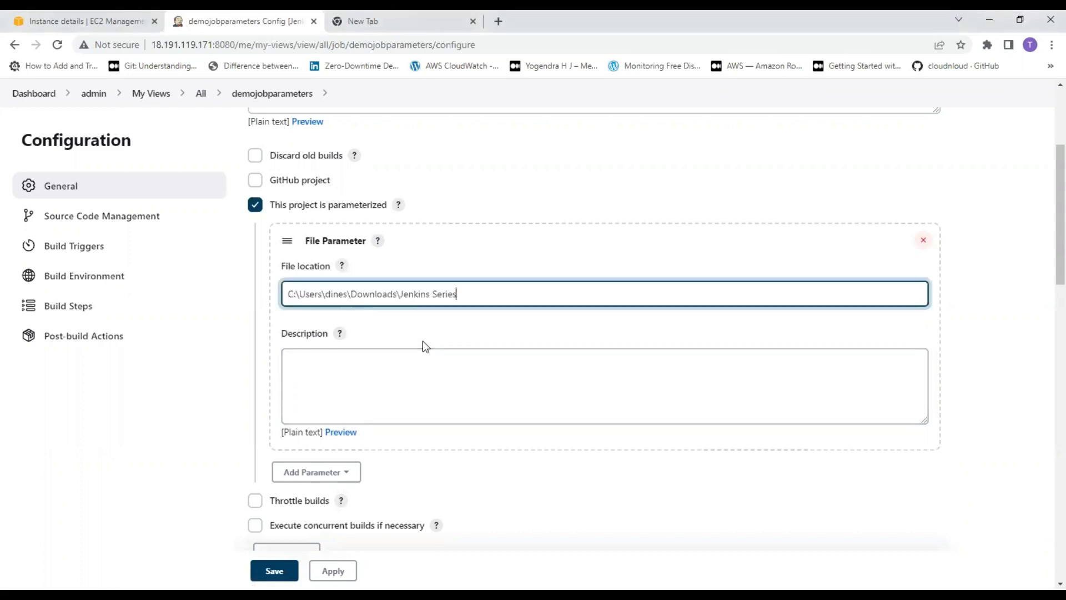
- Delete the Execute shell build step and save the project configuration
{"action": "scroll", "coordinate": [389, 450], "scroll_direction": "down", "scroll_amount": 1}
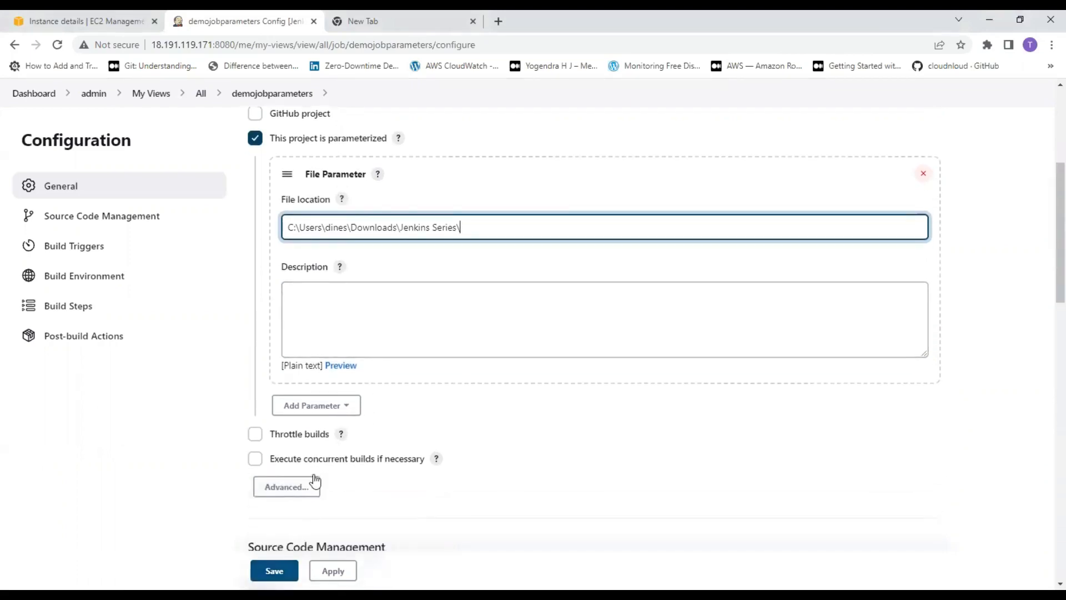
{"action": "scroll", "coordinate": [331, 457], "scroll_direction": "down", "scroll_amount": 8}
{"action": "scroll", "coordinate": [347, 469], "scroll_direction": "down", "scroll_amount": 8}
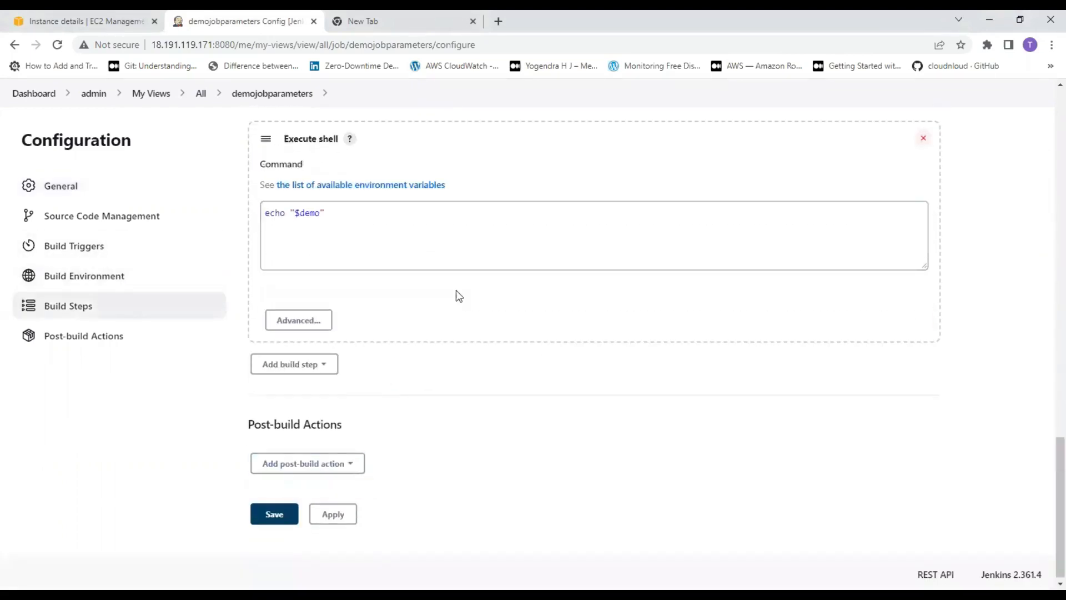
{"action": "left_click", "coordinate": [922, 140]}
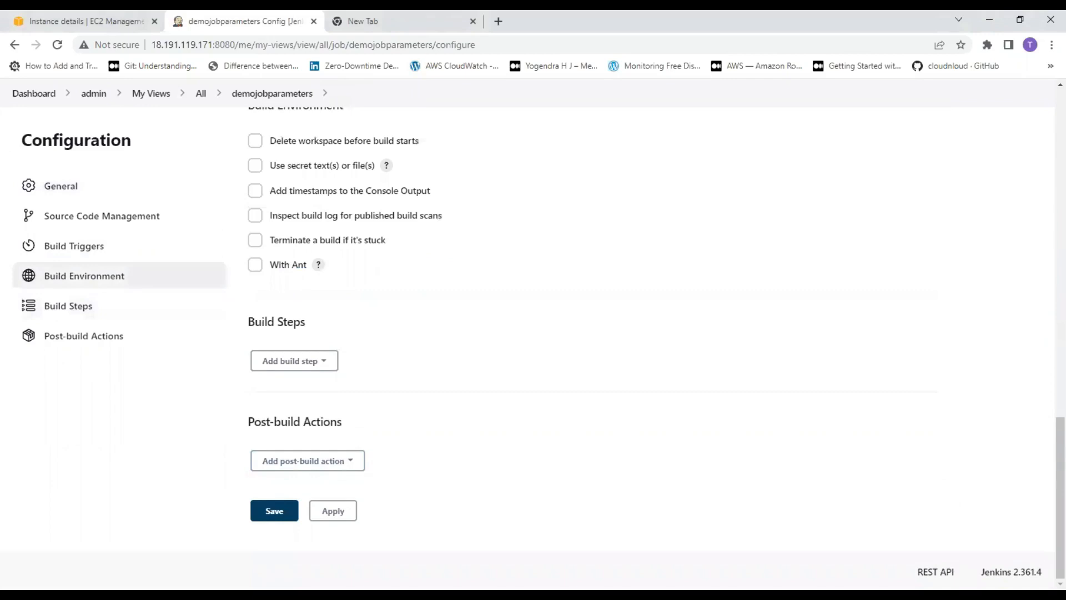
{"action": "left_click", "coordinate": [275, 514]}
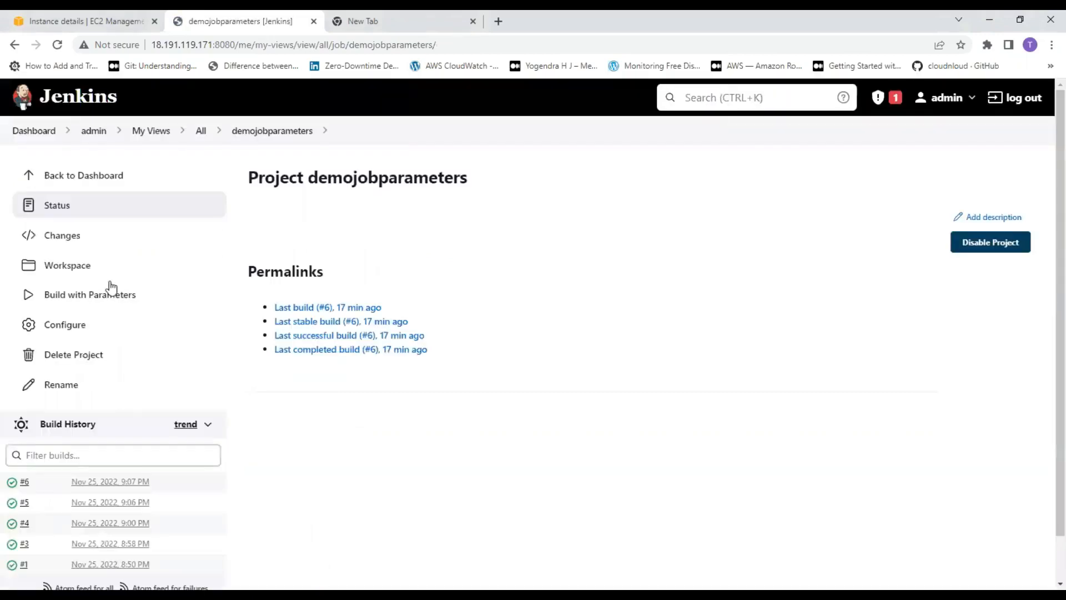
- Start a parameterized build with demo.sh from the Jenkins Series folder as the uploaded file
{"action": "left_click", "coordinate": [108, 293]}
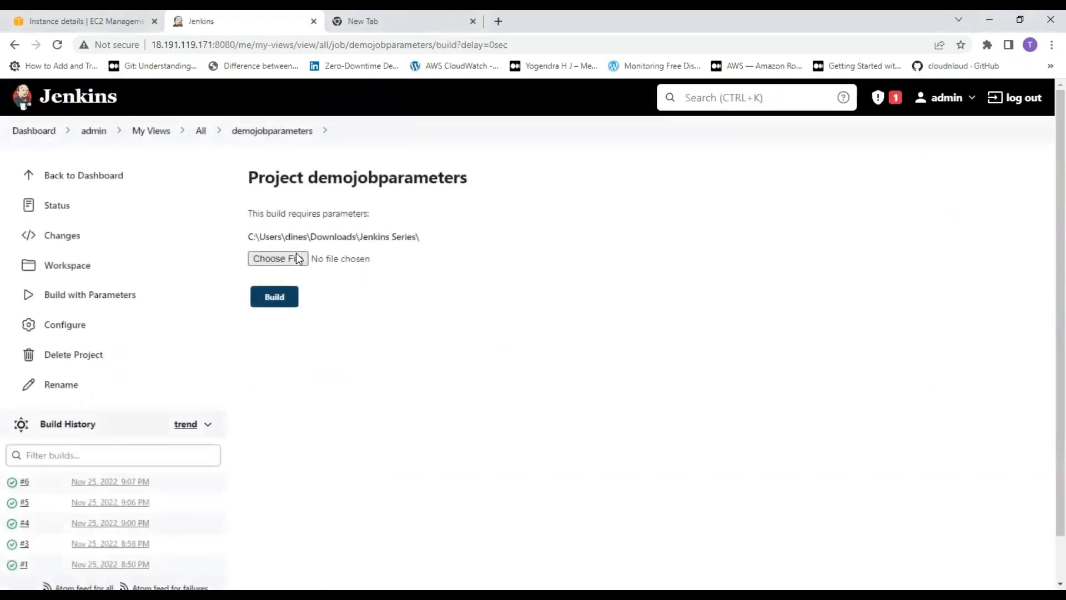
{"action": "left_click", "coordinate": [297, 259]}
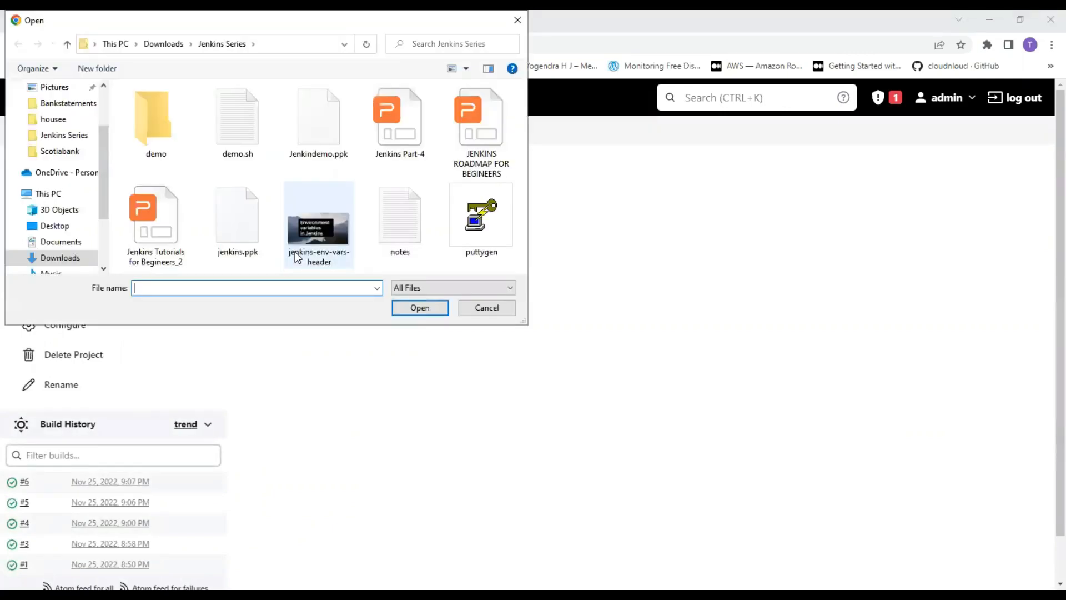
{"action": "left_click", "coordinate": [246, 145]}
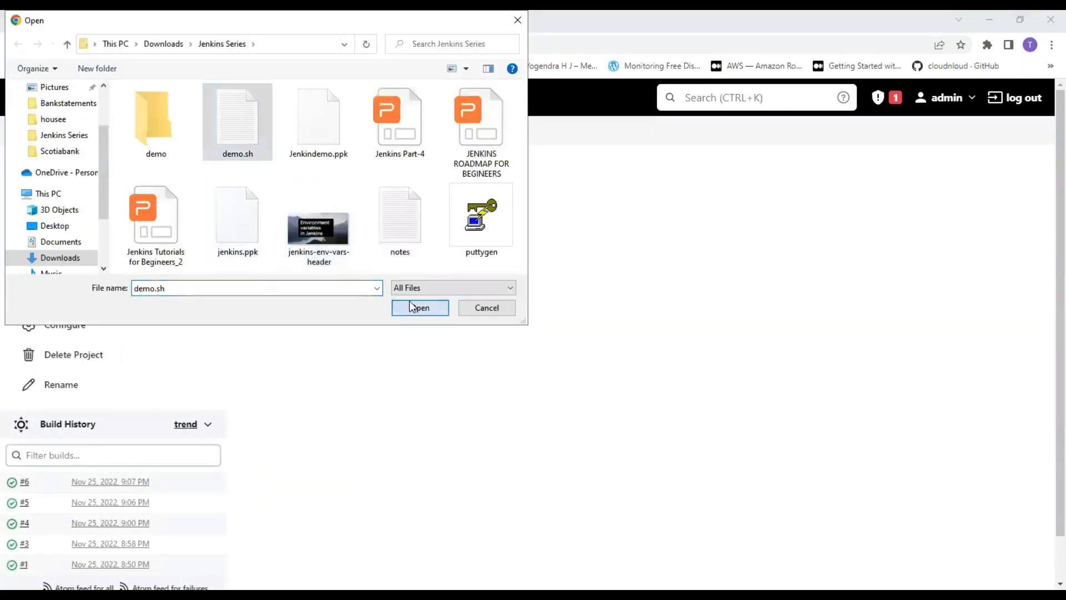
{"action": "left_click", "coordinate": [409, 302]}
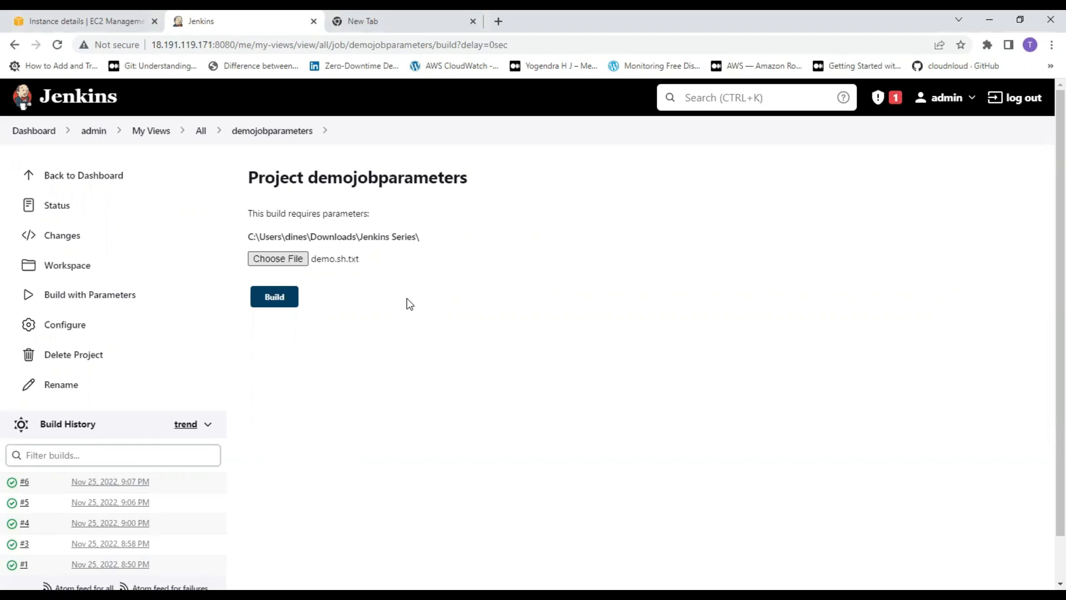
{"action": "left_click", "coordinate": [272, 300]}
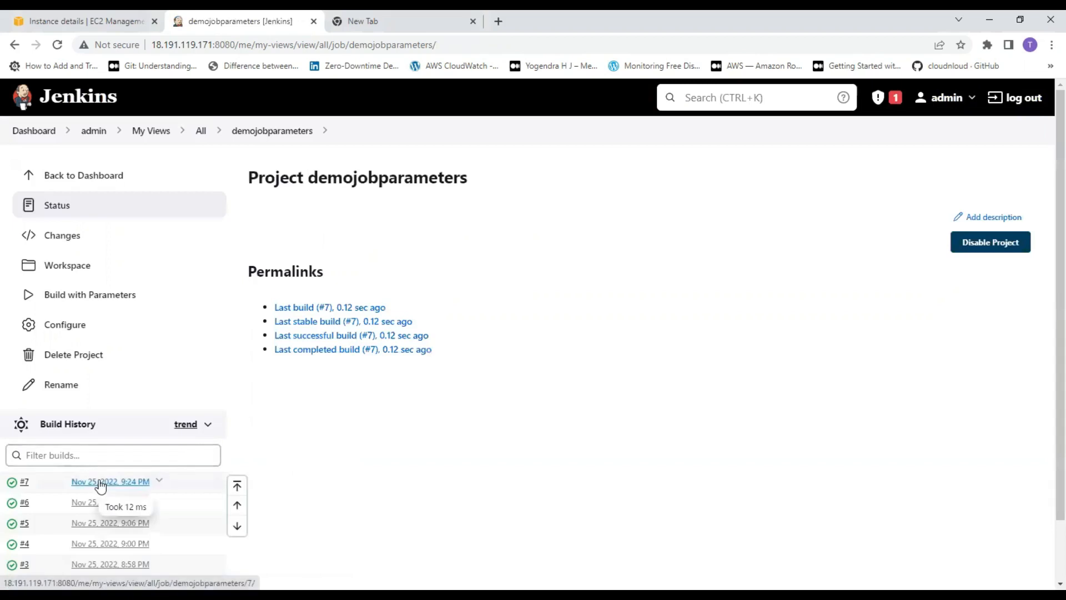
- Check the console output of build #7 and reopen the demojobparameters configuration
{"action": "left_click", "coordinate": [106, 482]}
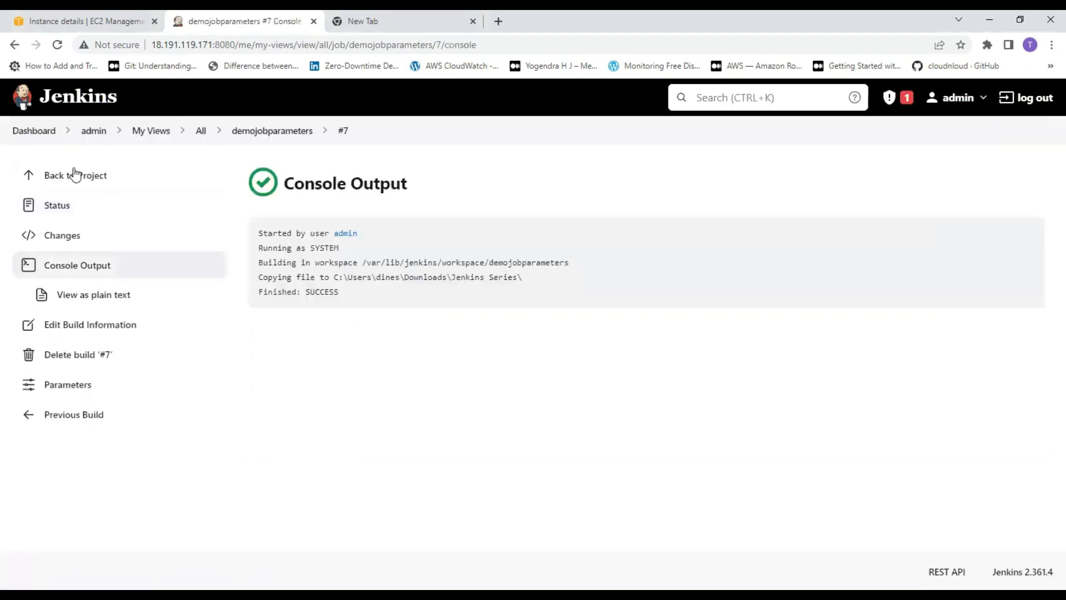
{"action": "left_click", "coordinate": [219, 164]}
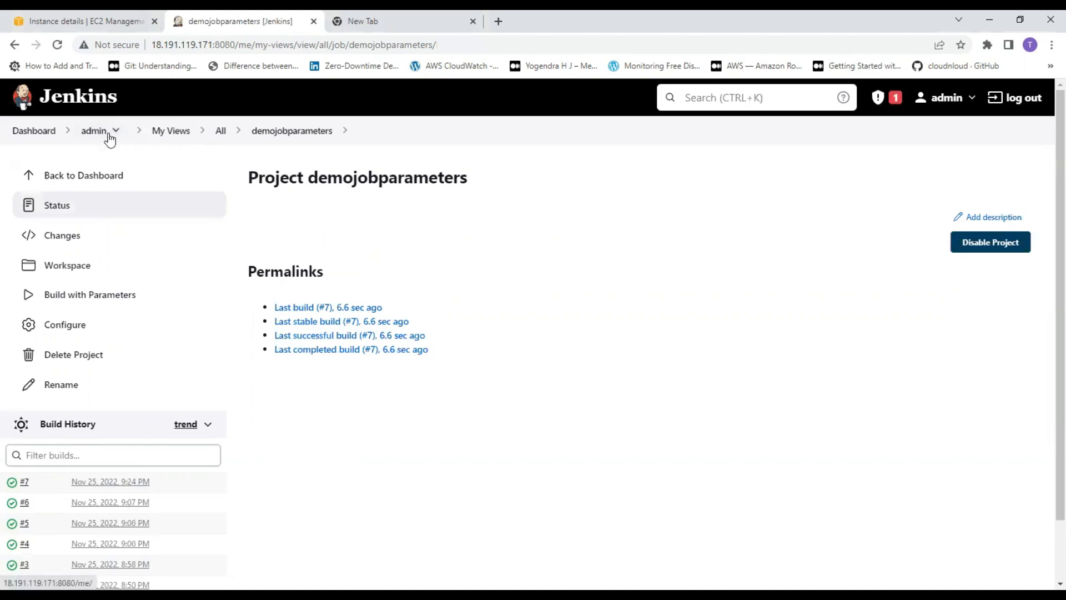
{"action": "left_click", "coordinate": [115, 131]}
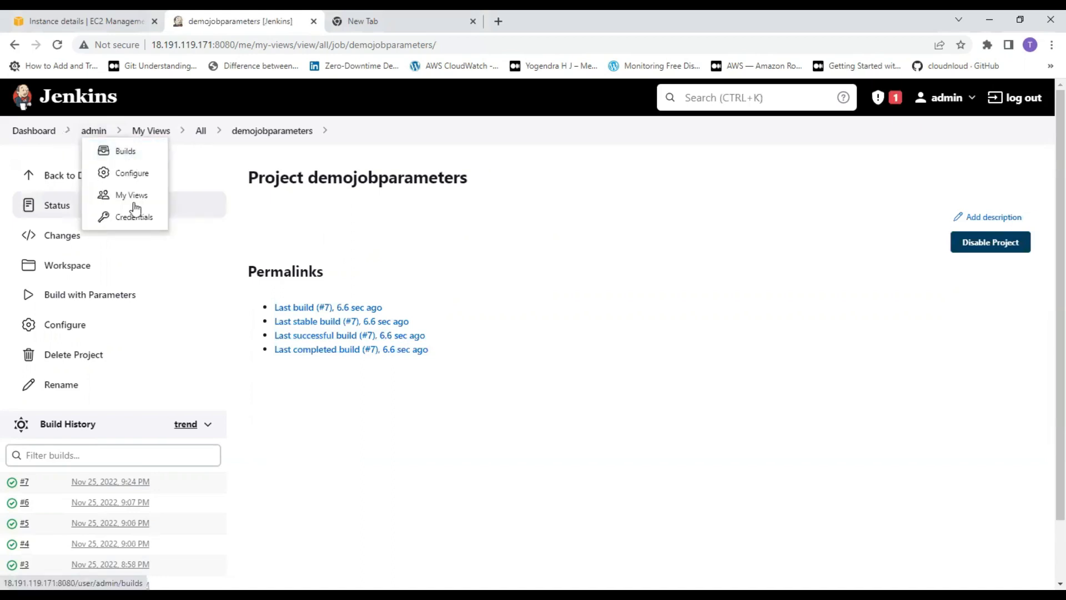
{"action": "left_click", "coordinate": [424, 287]}
{"action": "left_click", "coordinate": [386, 374]}
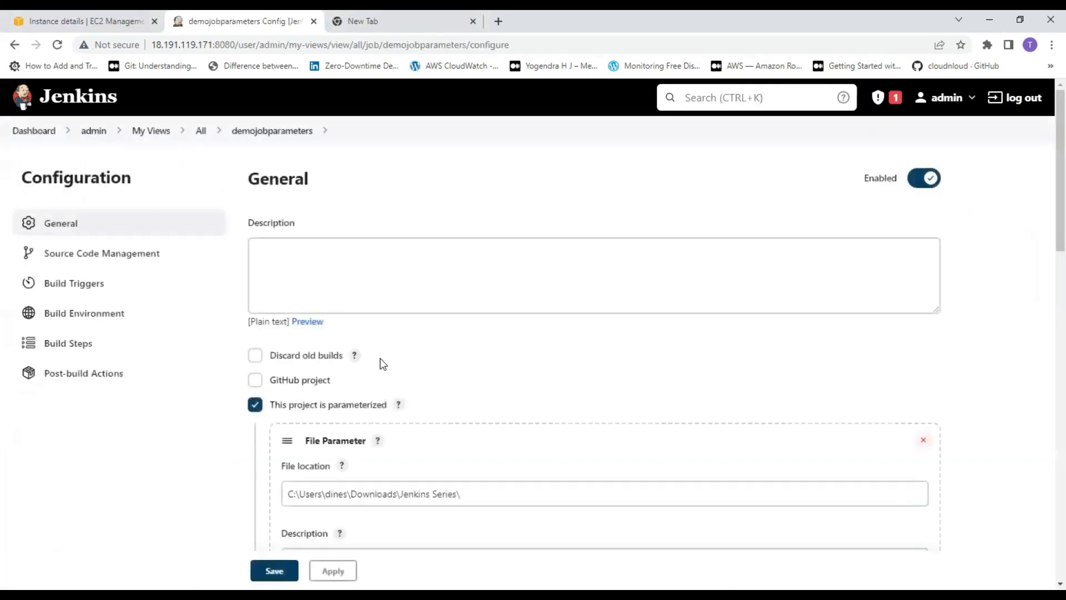
- Try replacing the project's file parameter with a credentials parameter
{"action": "left_click", "coordinate": [924, 442]}
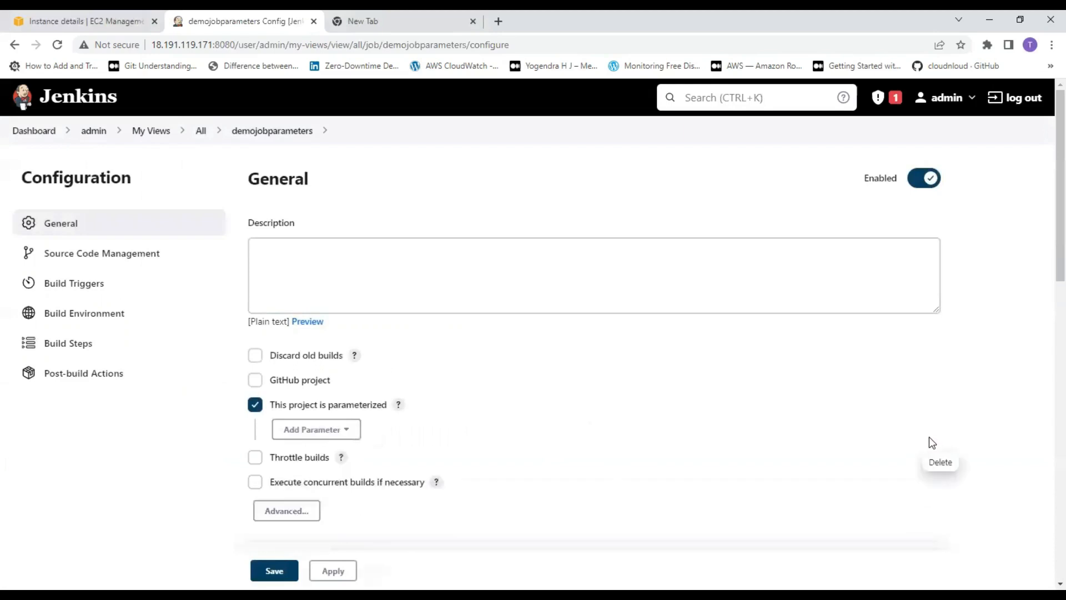
{"action": "left_click", "coordinate": [314, 429]}
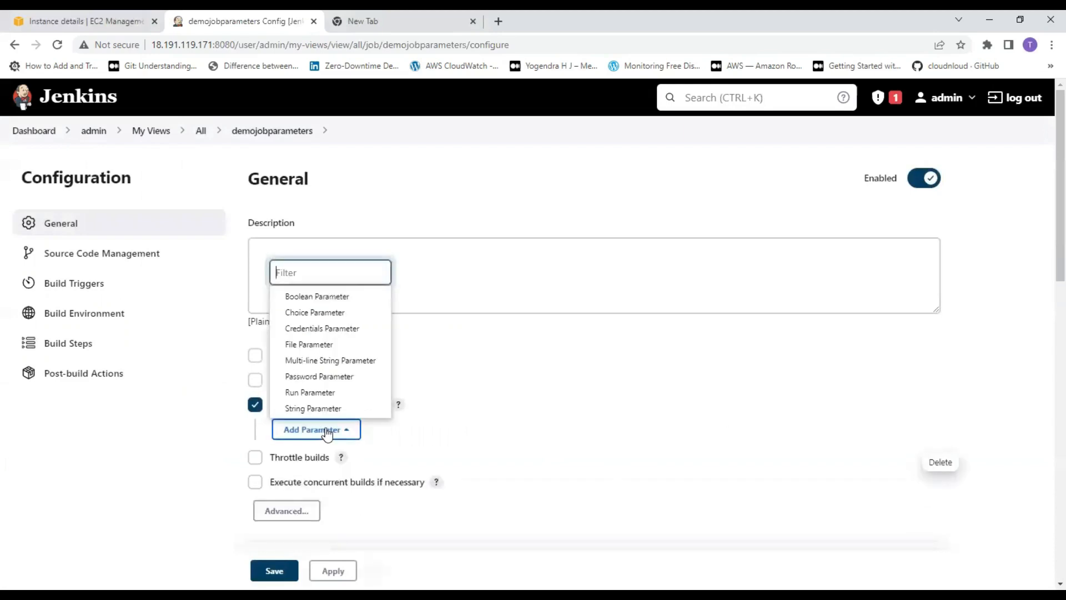
{"action": "left_click", "coordinate": [319, 328]}
- Try SSH Username with private key as the parameter's credential type and demotext as its default value
{"action": "scroll", "coordinate": [391, 362], "scroll_direction": "down", "scroll_amount": 4}
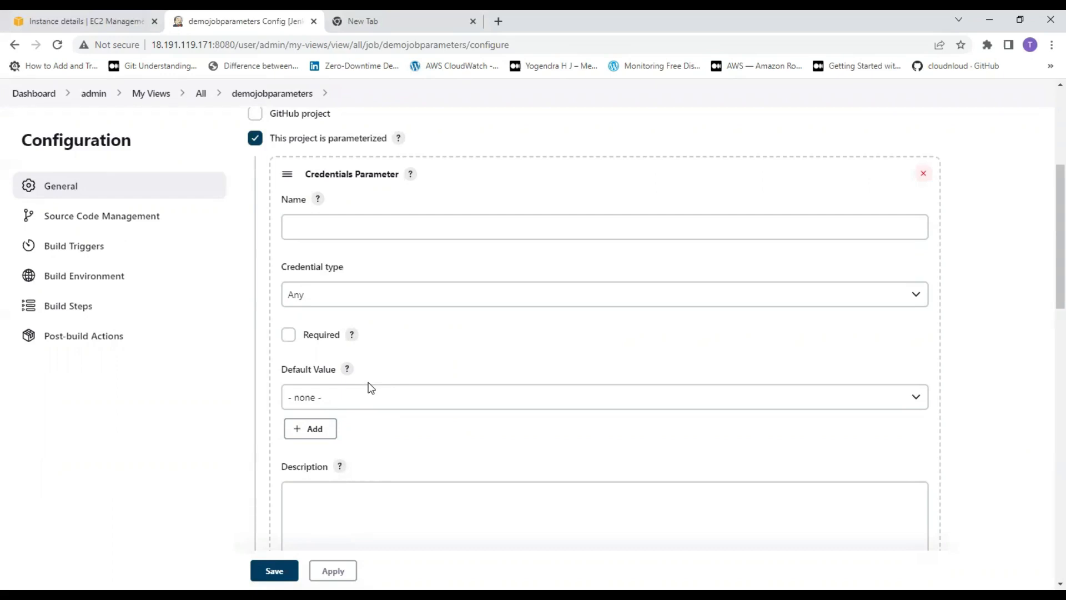
{"action": "left_click", "coordinate": [332, 300]}
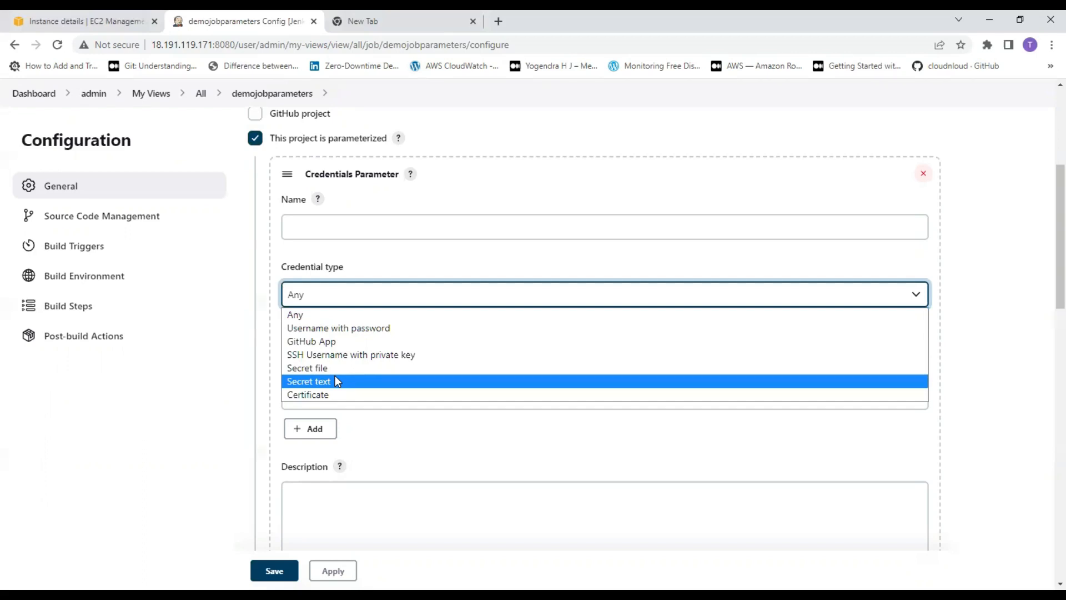
{"action": "left_click", "coordinate": [335, 355]}
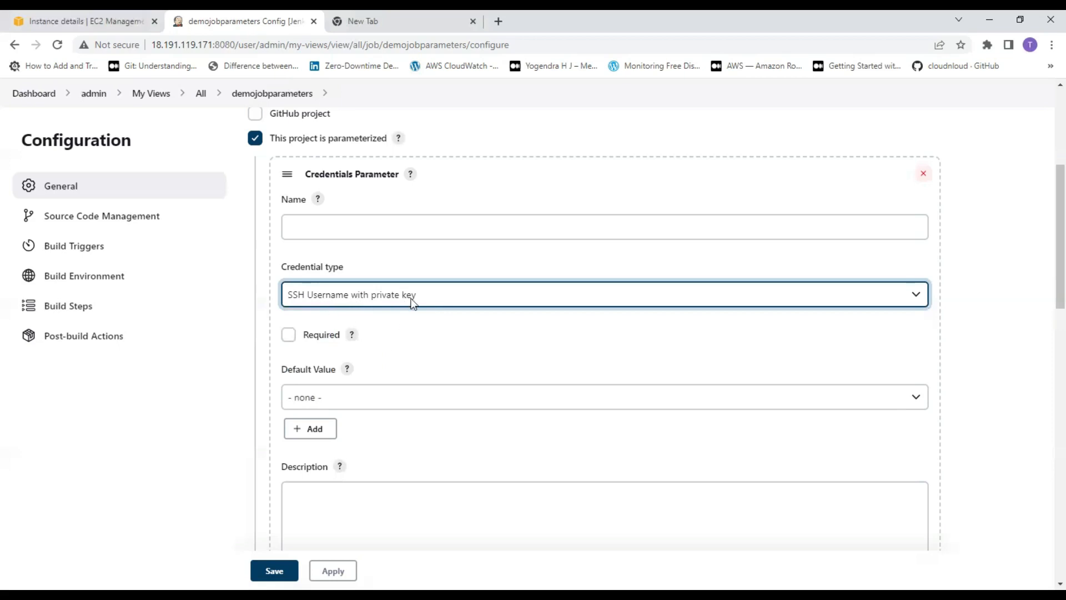
{"action": "left_click", "coordinate": [348, 396]}
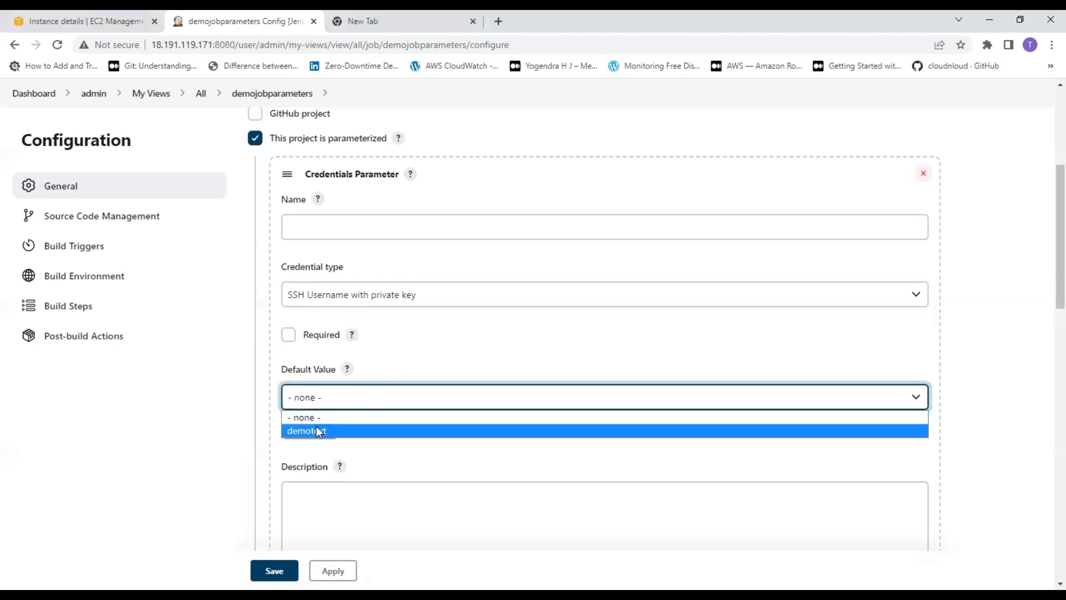
{"action": "left_click", "coordinate": [315, 430]}
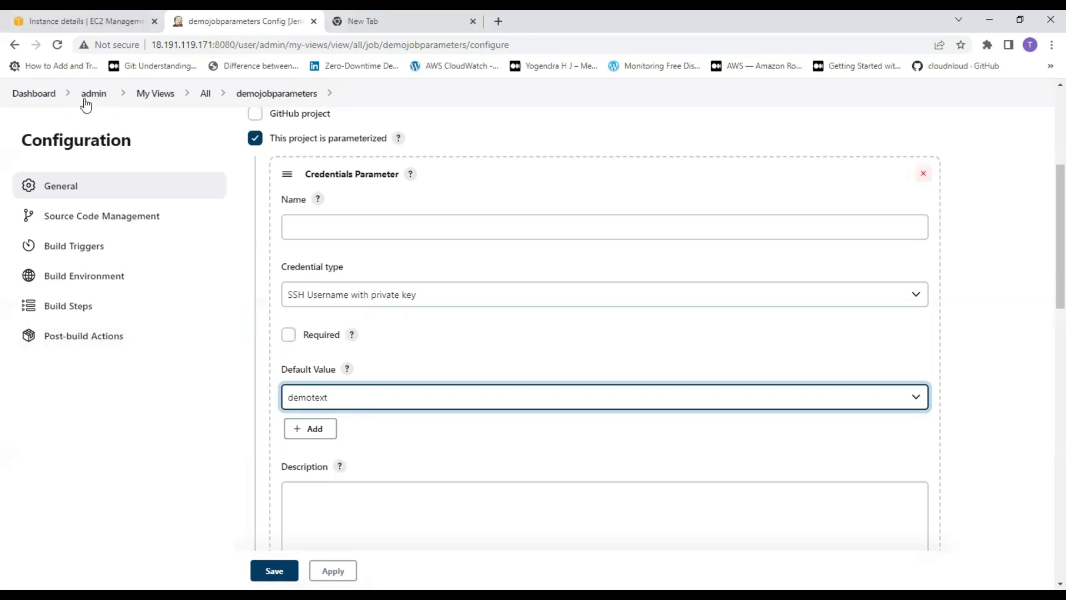
- Leave the project configuration without saving and open the Jenkins credentials management page
{"action": "left_click", "coordinate": [30, 94]}
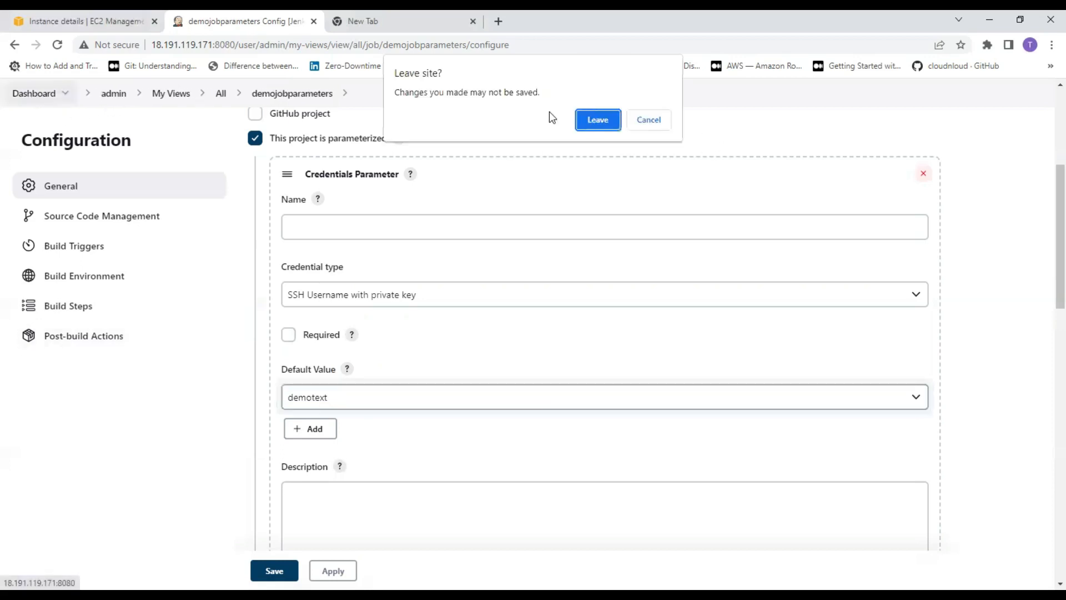
{"action": "left_click", "coordinate": [591, 121]}
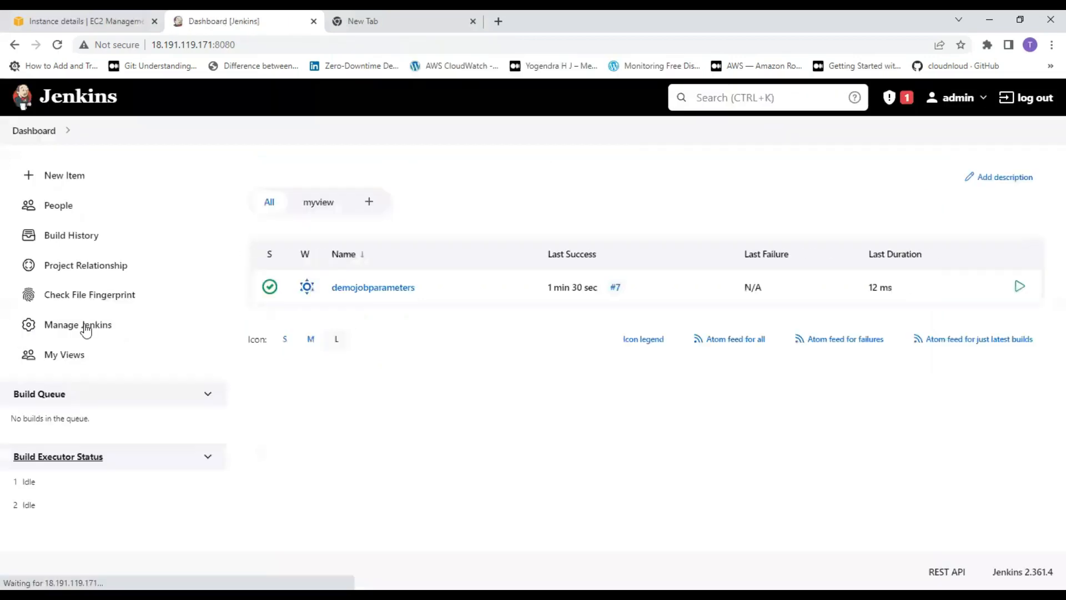
{"action": "left_click", "coordinate": [86, 330]}
{"action": "scroll", "coordinate": [672, 406], "scroll_direction": "down", "scroll_amount": 4}
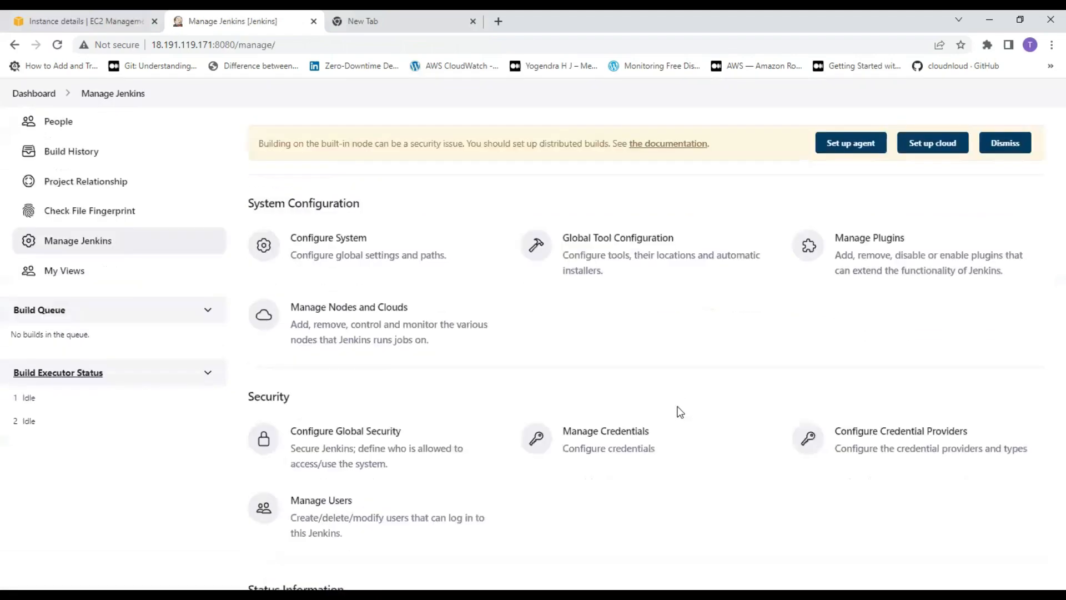
{"action": "left_click", "coordinate": [615, 257]}
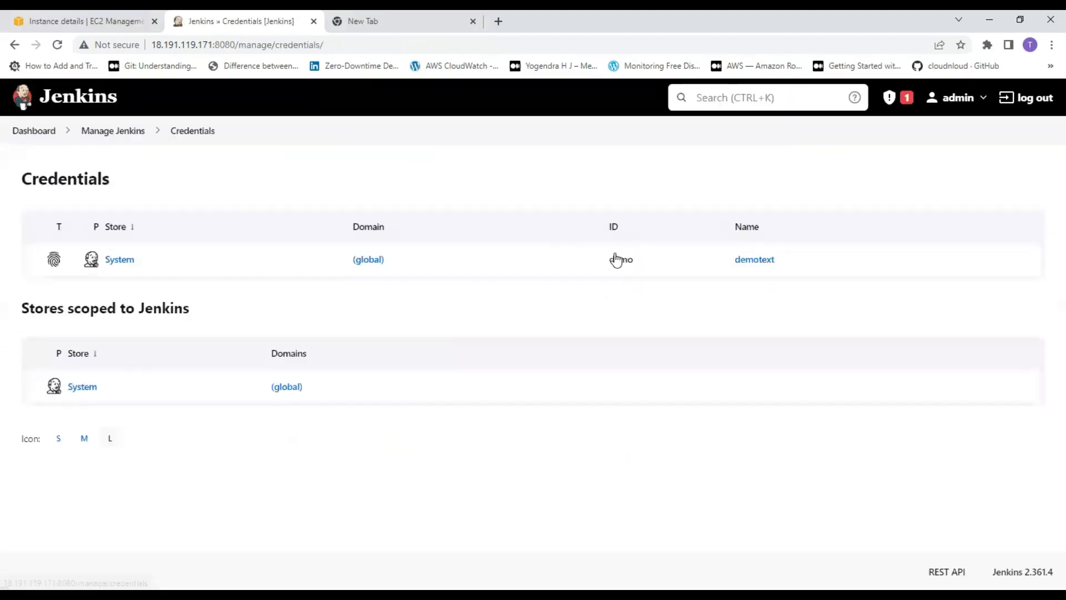
- Open the demotext credential in the global domain for updating
{"action": "left_click", "coordinate": [314, 388]}
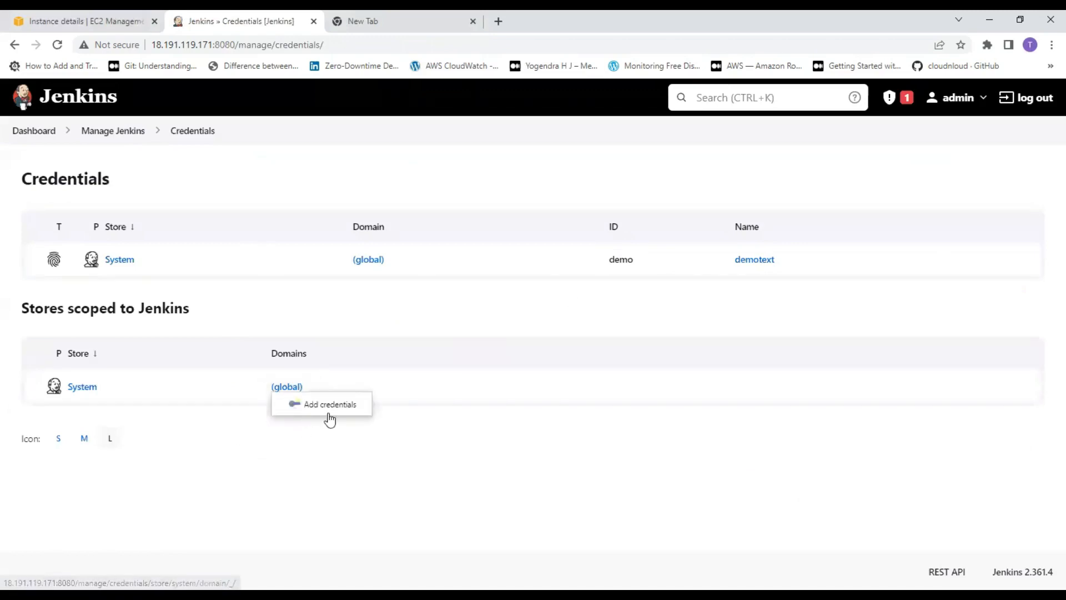
{"action": "left_click", "coordinate": [784, 261]}
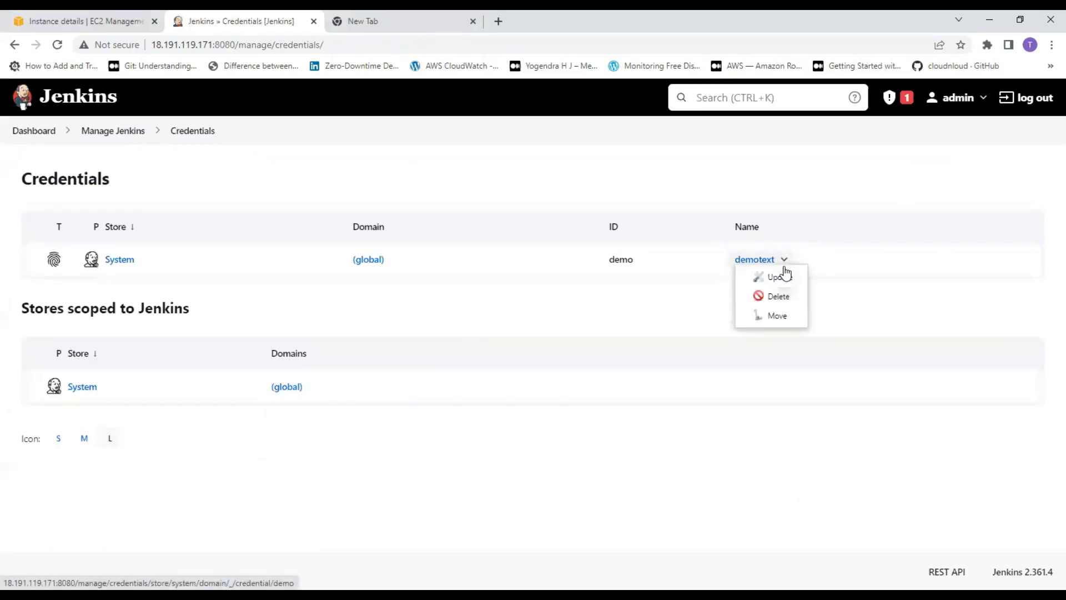
{"action": "left_click", "coordinate": [784, 284]}
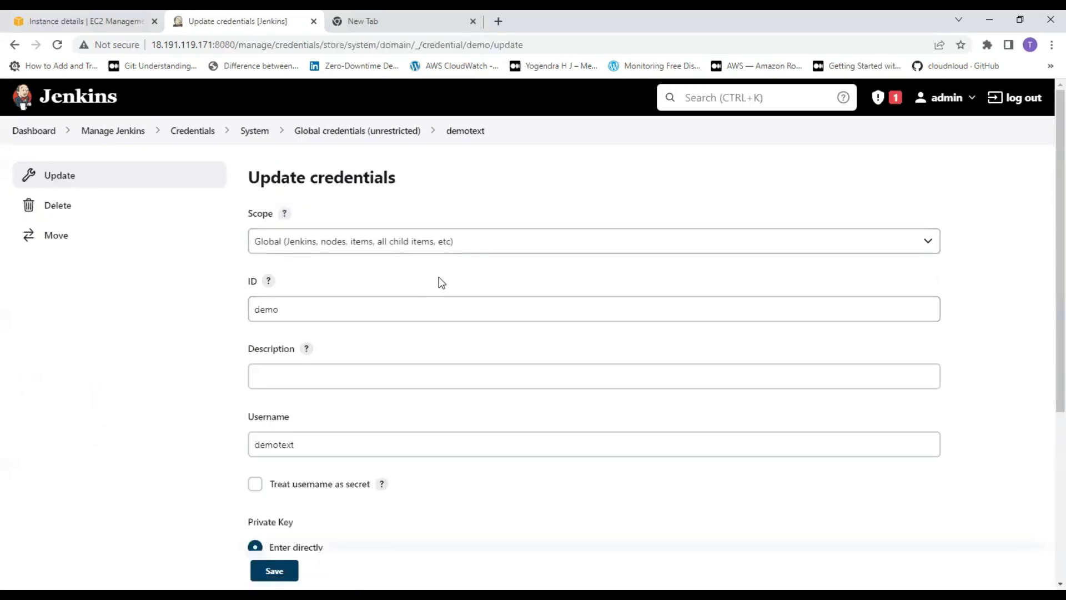
- Enable treating the username as secret for the demotext credential and read the option's help text
{"action": "left_click_drag", "start_coordinate": [363, 309], "coordinate": [173, 305]}
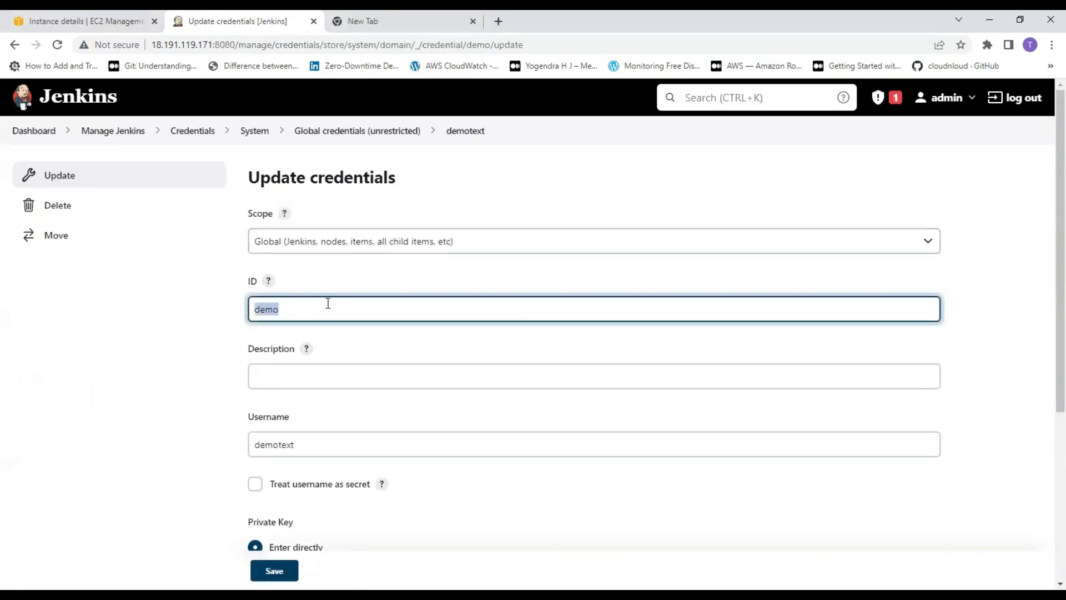
{"action": "scroll", "coordinate": [336, 377], "scroll_direction": "down", "scroll_amount": 3}
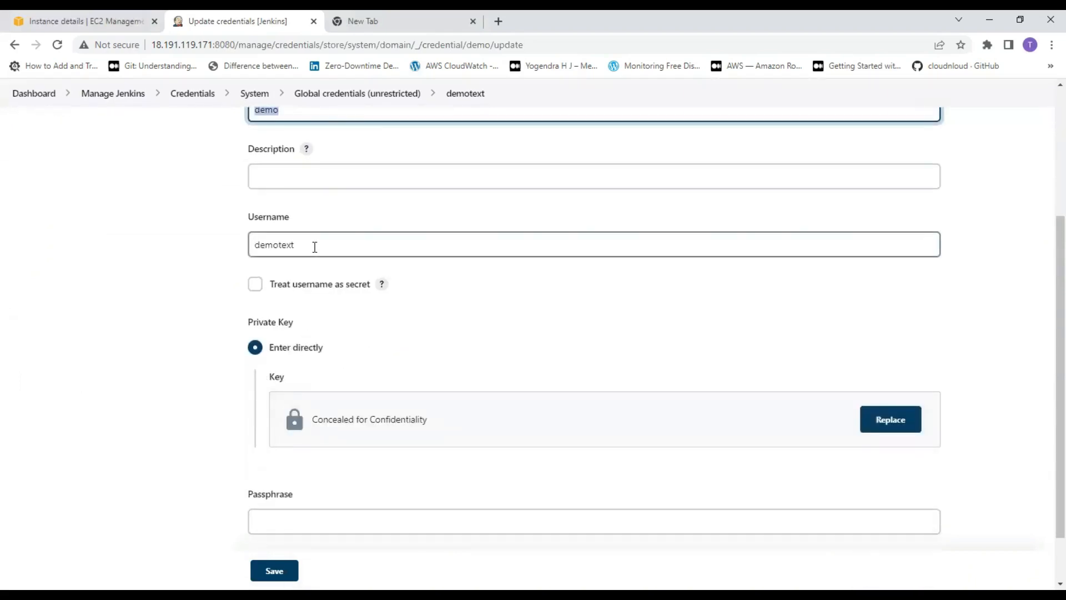
{"action": "left_click", "coordinate": [256, 286]}
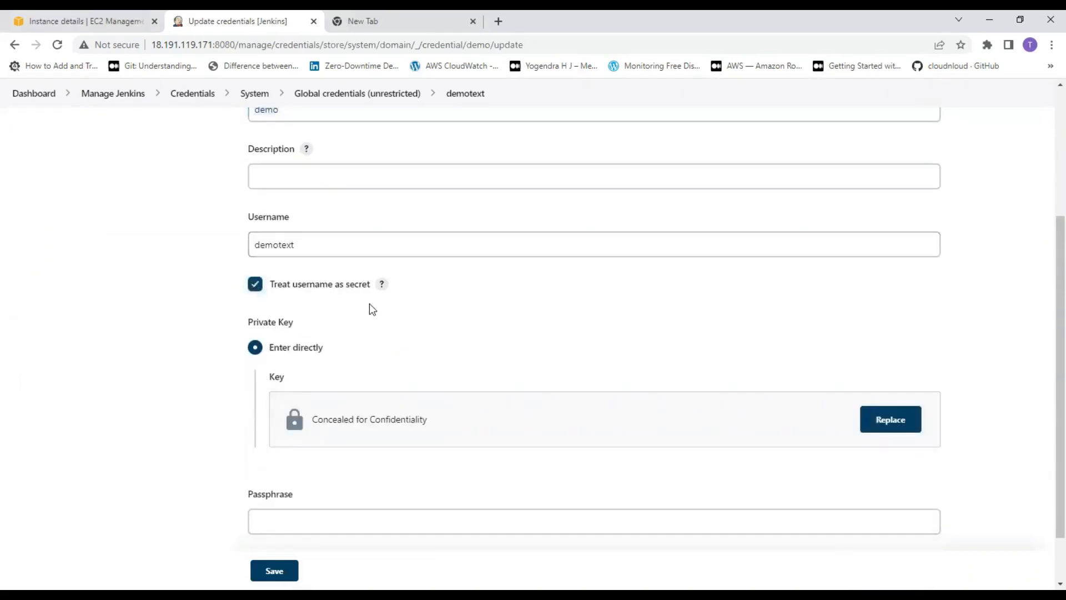
{"action": "left_click", "coordinate": [382, 285]}
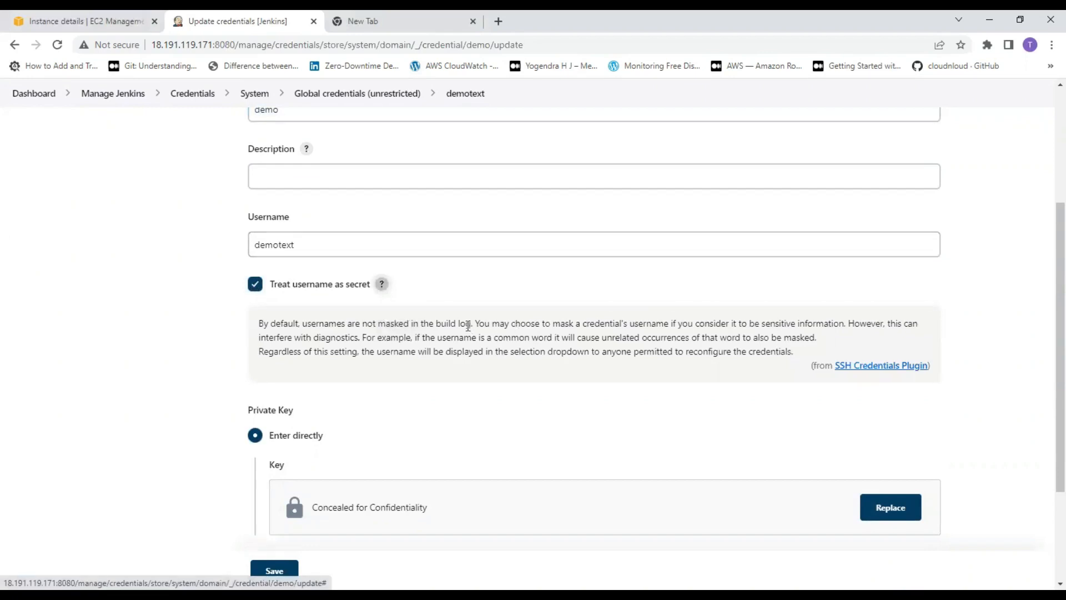
{"action": "scroll", "coordinate": [470, 329], "scroll_direction": "down", "scroll_amount": 2}
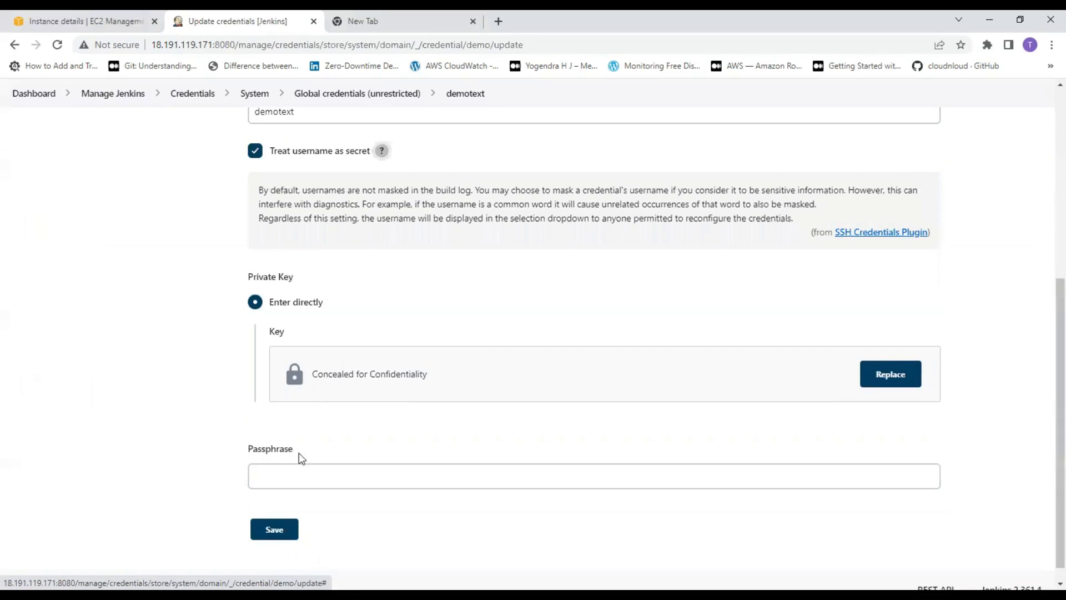
- Start replacing the demotext credential's private key, leave the new key and passphrase empty, and save the credential
{"action": "left_click", "coordinate": [878, 375]}
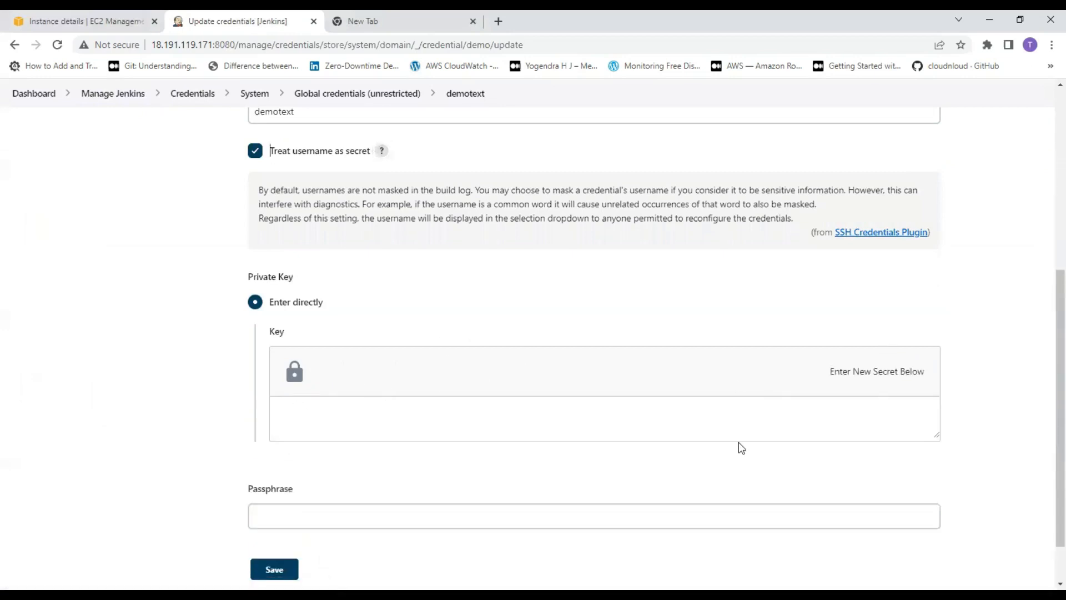
{"action": "scroll", "coordinate": [332, 442], "scroll_direction": "down", "scroll_amount": 1}
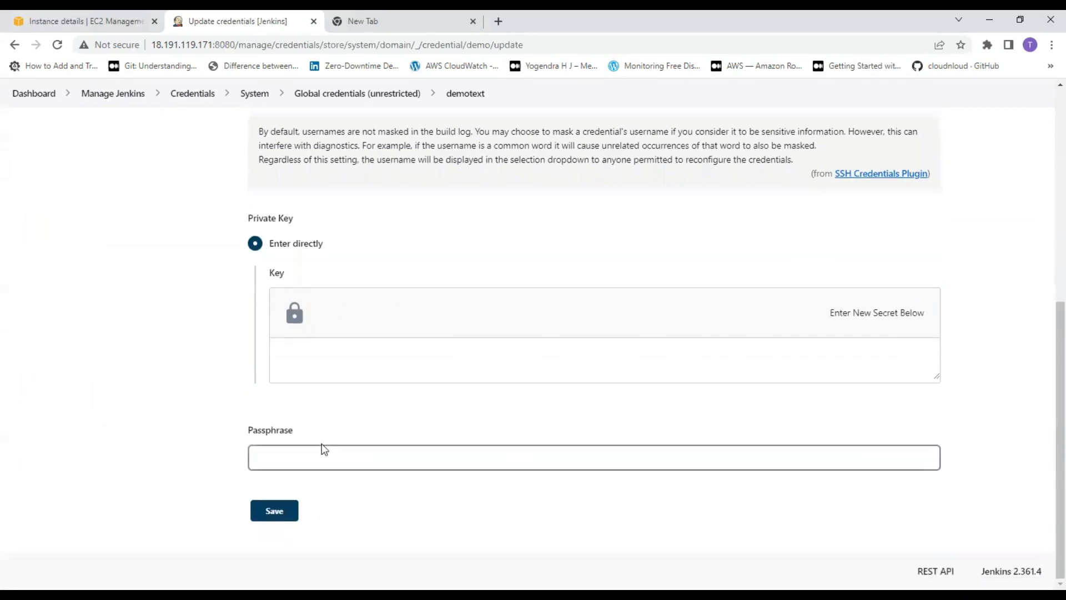
{"action": "left_click", "coordinate": [322, 450]}
{"action": "left_click", "coordinate": [722, 374]}
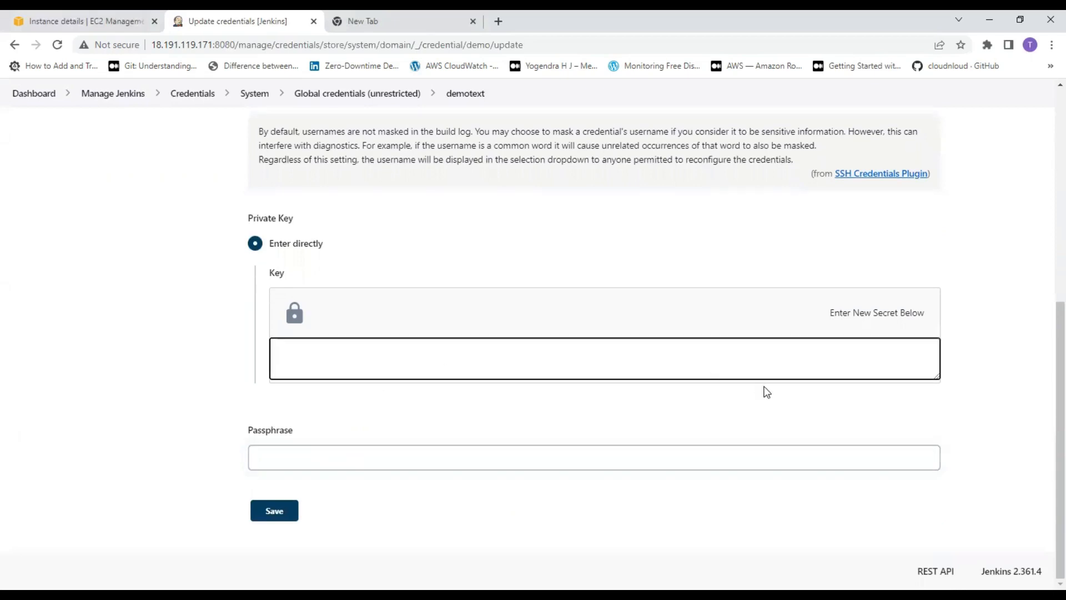
{"action": "left_click", "coordinate": [279, 283]}
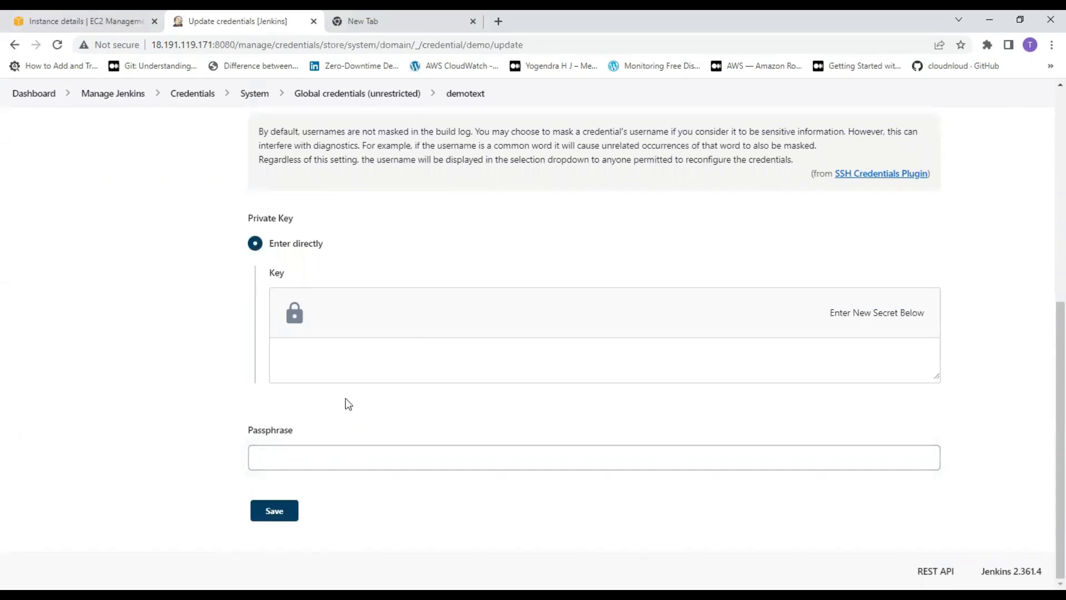
{"action": "left_click", "coordinate": [275, 512]}
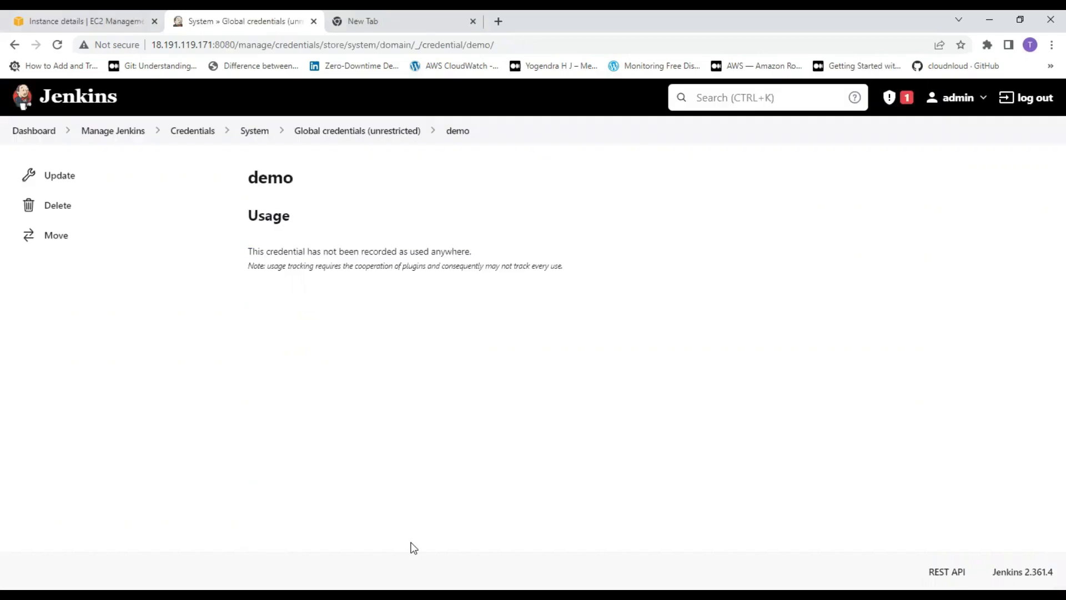
- Return to the dashboard and open the configuration of the demojobparameters project
{"action": "left_click", "coordinate": [113, 132]}
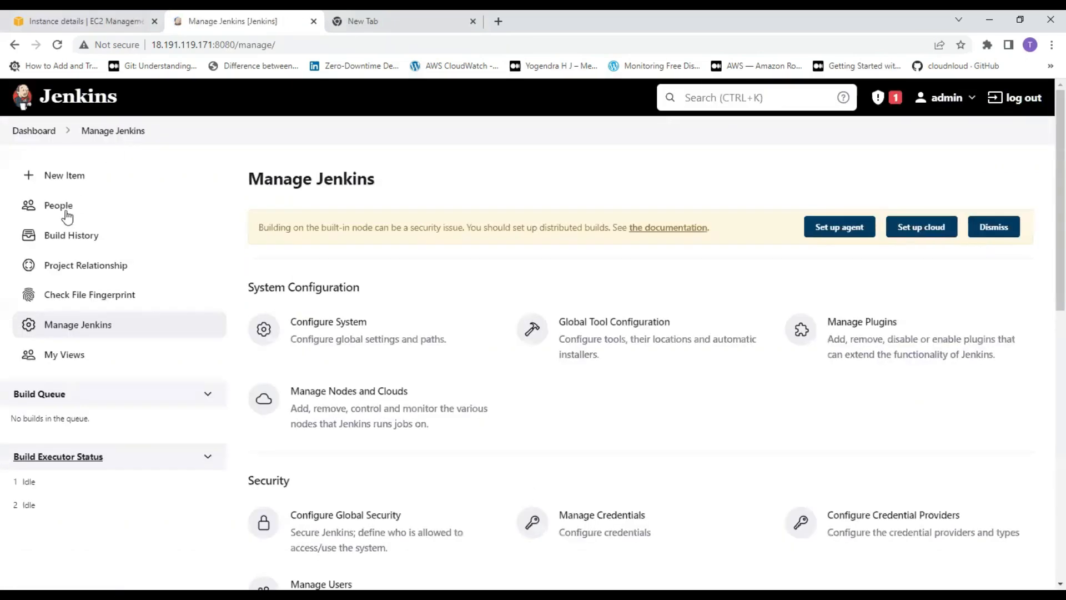
{"action": "left_click", "coordinate": [34, 131]}
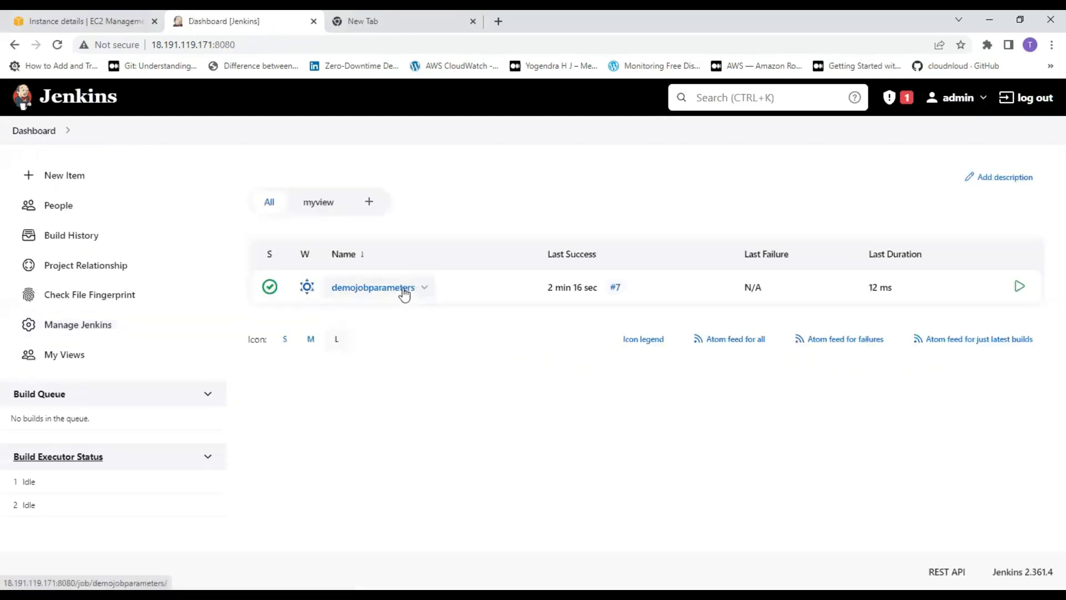
{"action": "left_click", "coordinate": [404, 290]}
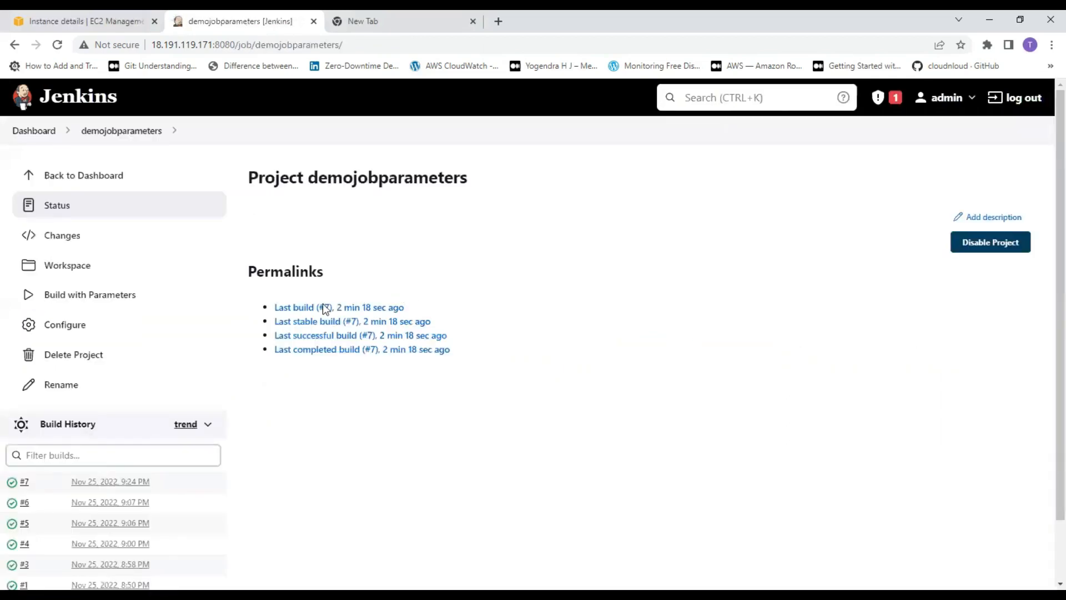
{"action": "left_click", "coordinate": [65, 325]}
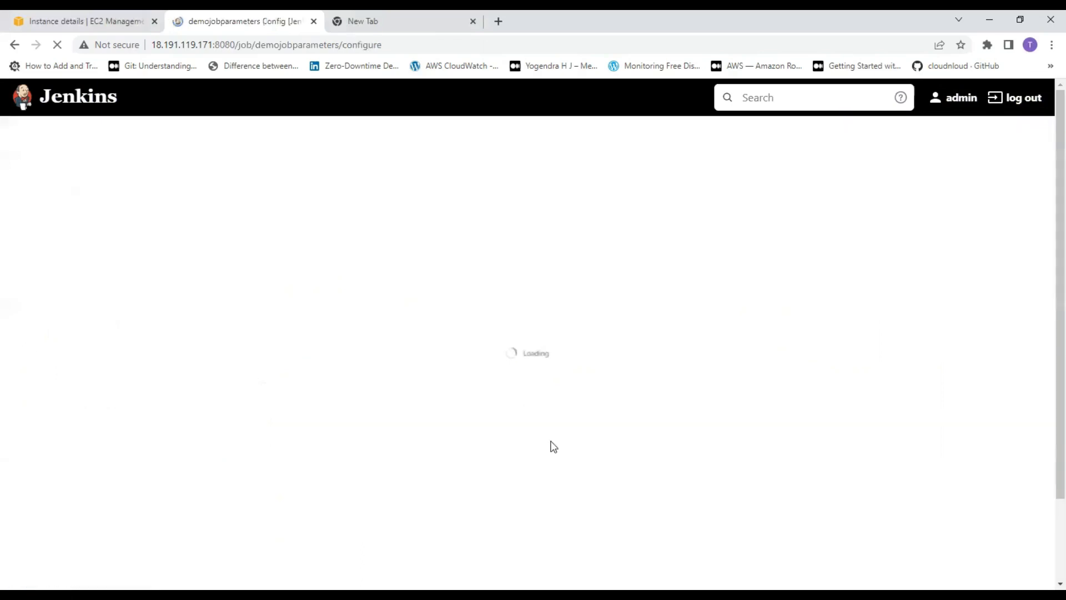
- Remove the File Parameter from the project and add a Credentials Parameter in its place
{"action": "scroll", "coordinate": [500, 417], "scroll_direction": "down", "scroll_amount": 2}
{"action": "scroll", "coordinate": [461, 398], "scroll_direction": "down", "scroll_amount": 2}
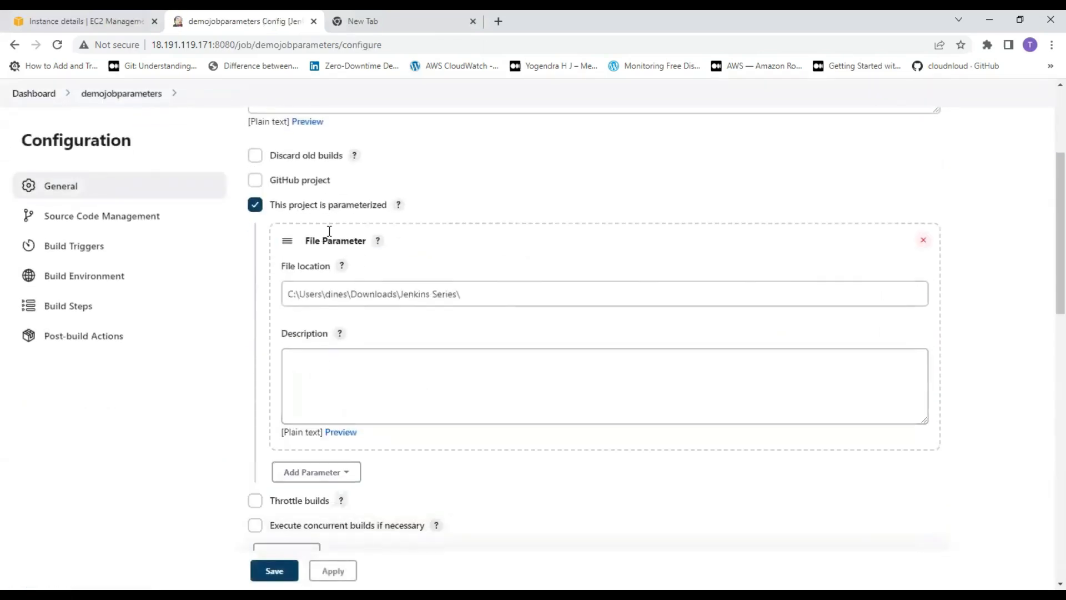
{"action": "left_click", "coordinate": [924, 240]}
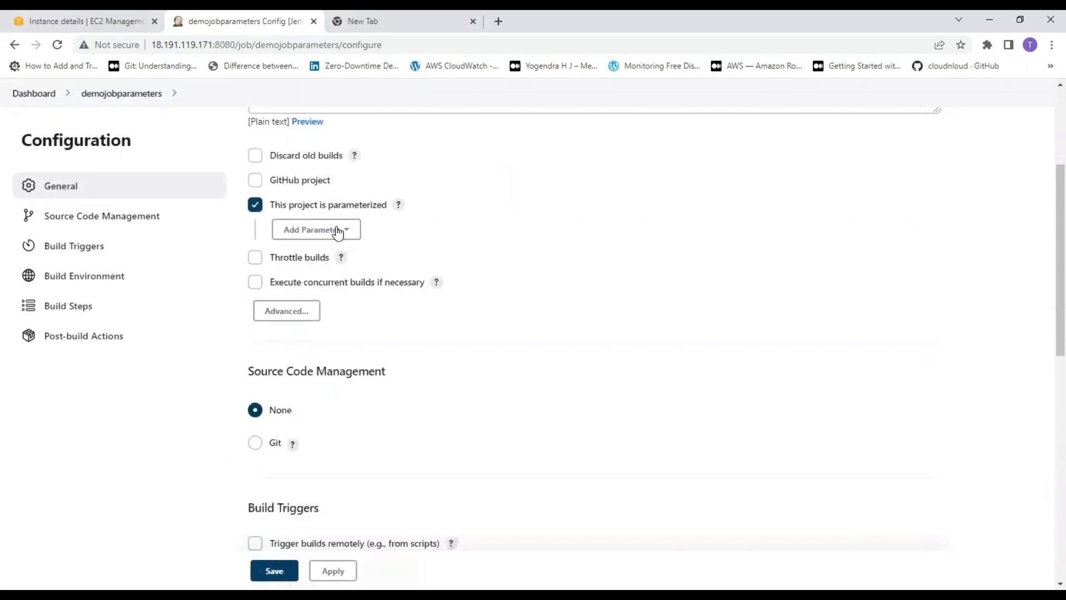
{"action": "left_click", "coordinate": [334, 230]}
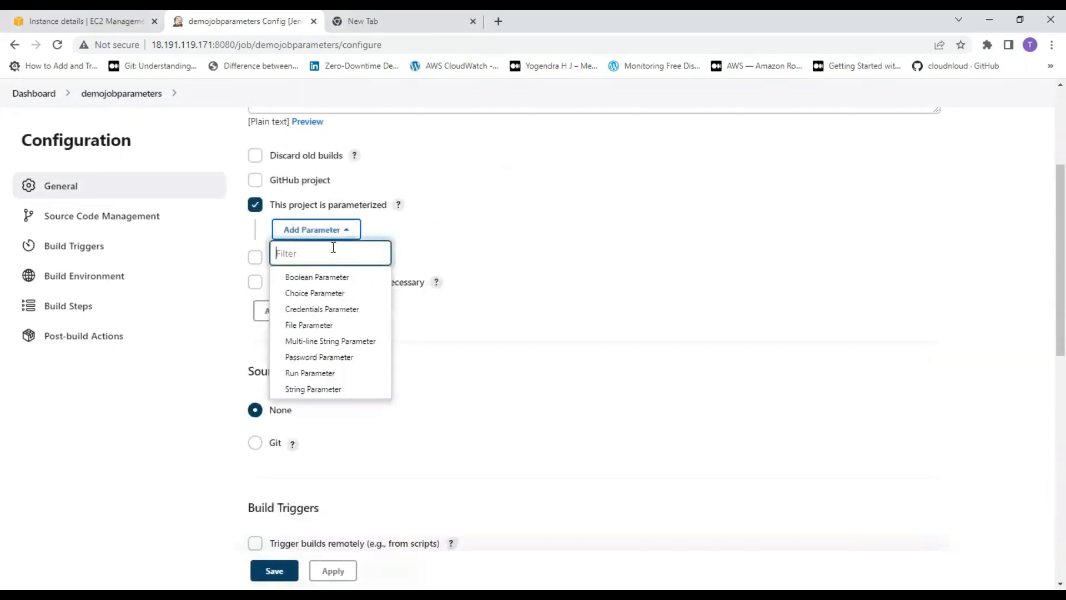
{"action": "left_click", "coordinate": [321, 309]}
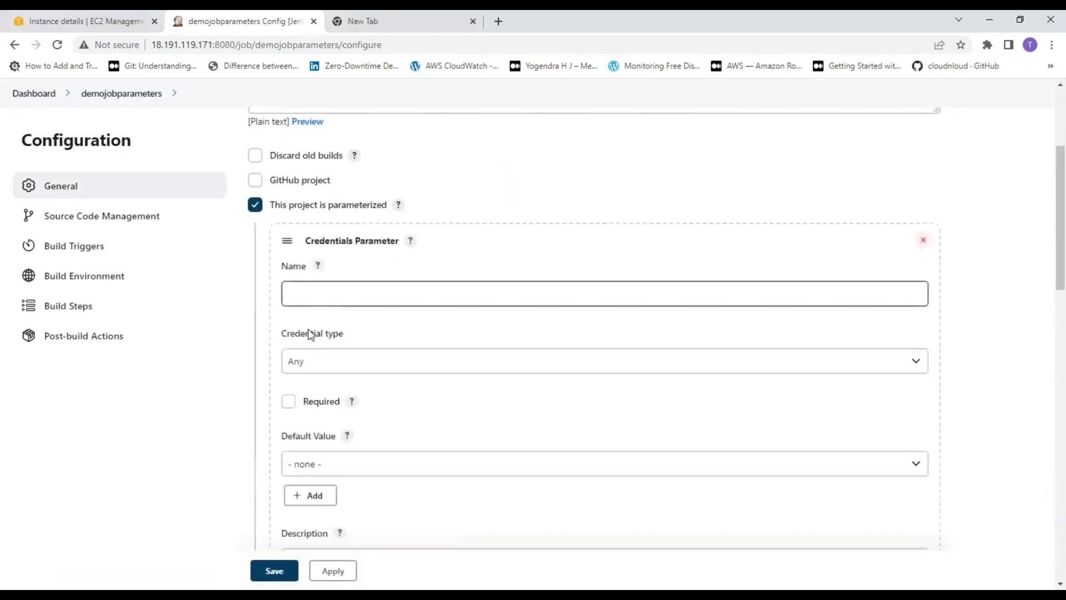
- Set the parameter's credential type to SSH Username with private key and its default value to demo
{"action": "left_click", "coordinate": [316, 362]}
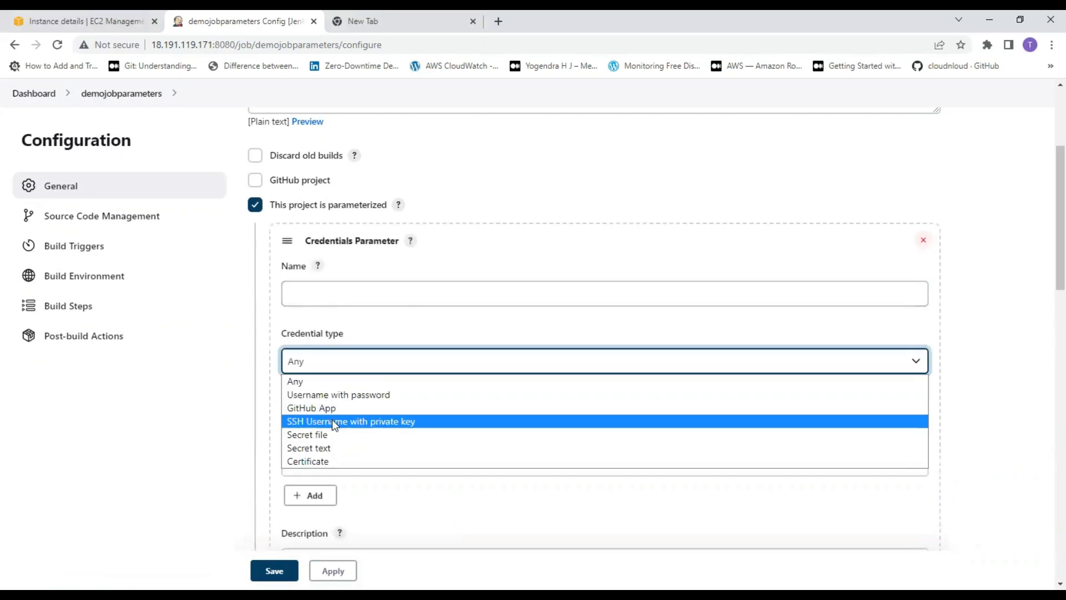
{"action": "left_click", "coordinate": [333, 421]}
{"action": "scroll", "coordinate": [477, 394], "scroll_direction": "down", "scroll_amount": 2}
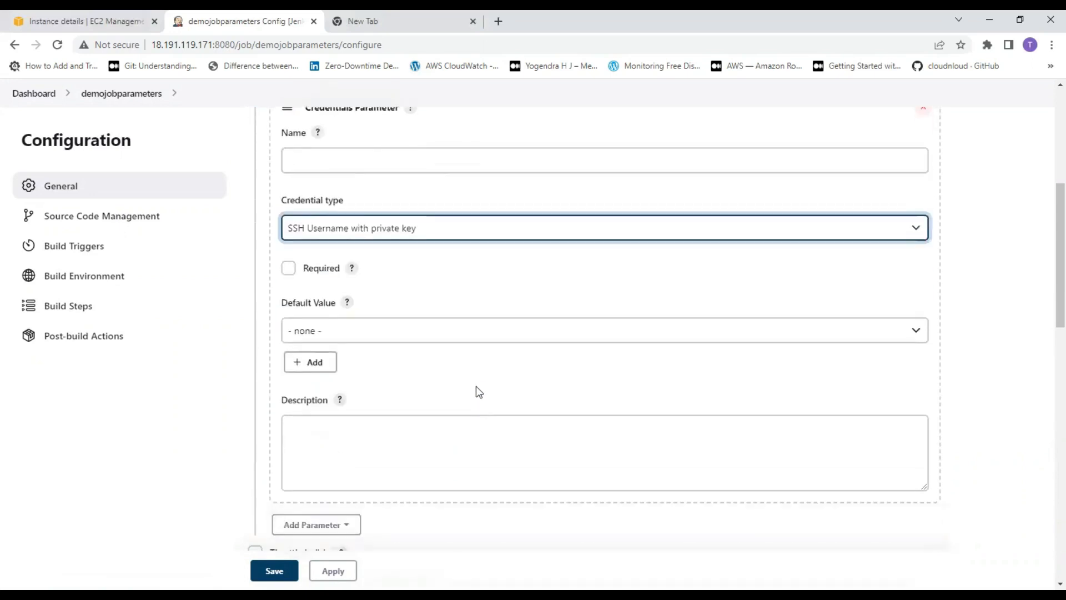
{"action": "left_click", "coordinate": [336, 327]}
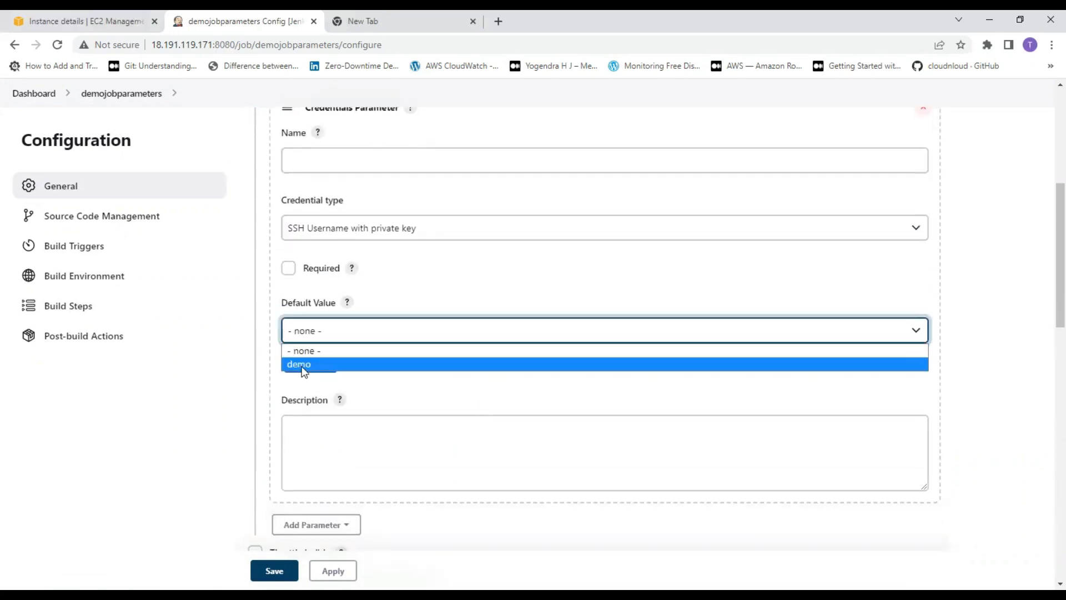
{"action": "left_click", "coordinate": [305, 366]}
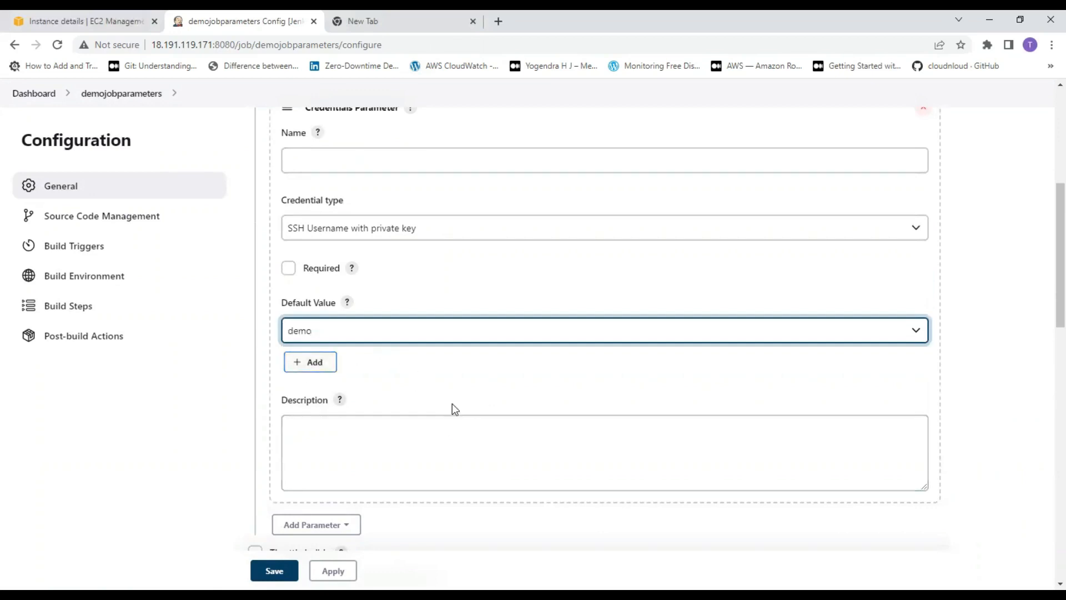
- Look over the Credentials Parameter fields and the project settings below them
{"action": "scroll", "coordinate": [454, 408], "scroll_direction": "down", "scroll_amount": 3}
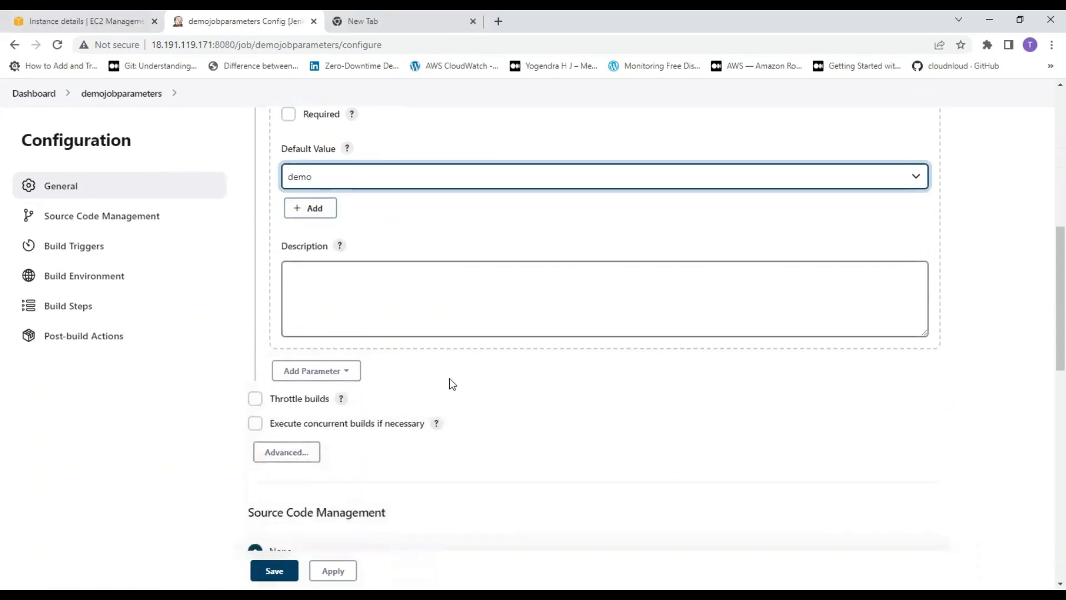
{"action": "scroll", "coordinate": [449, 380], "scroll_direction": "down", "scroll_amount": 3}
{"action": "scroll", "coordinate": [500, 390], "scroll_direction": "up", "scroll_amount": 3}
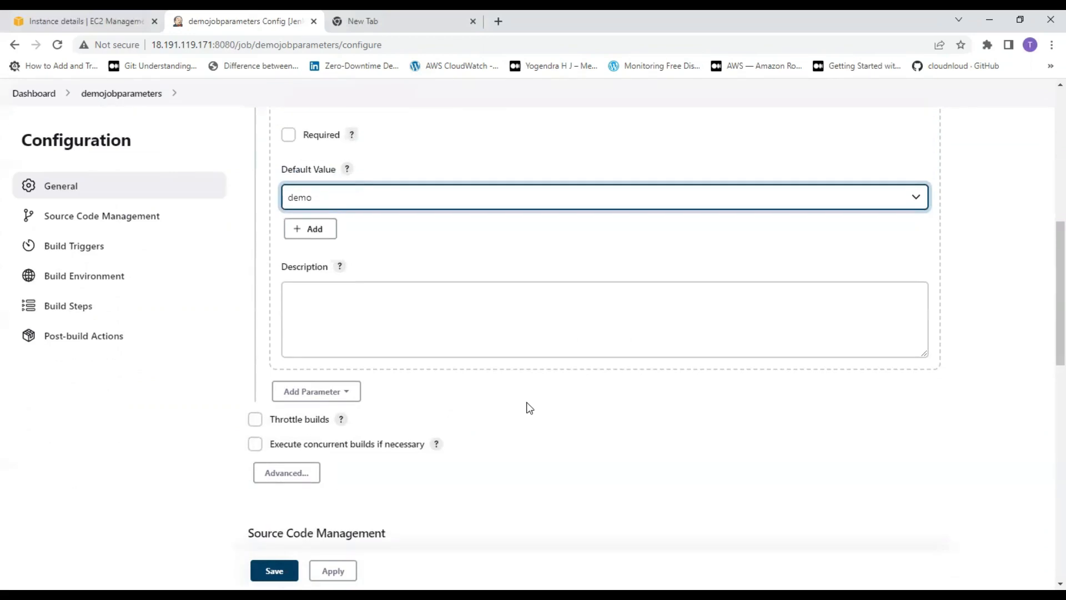
{"action": "scroll", "coordinate": [527, 403], "scroll_direction": "up", "scroll_amount": 3}
{"action": "scroll", "coordinate": [507, 429], "scroll_direction": "up", "scroll_amount": 3}
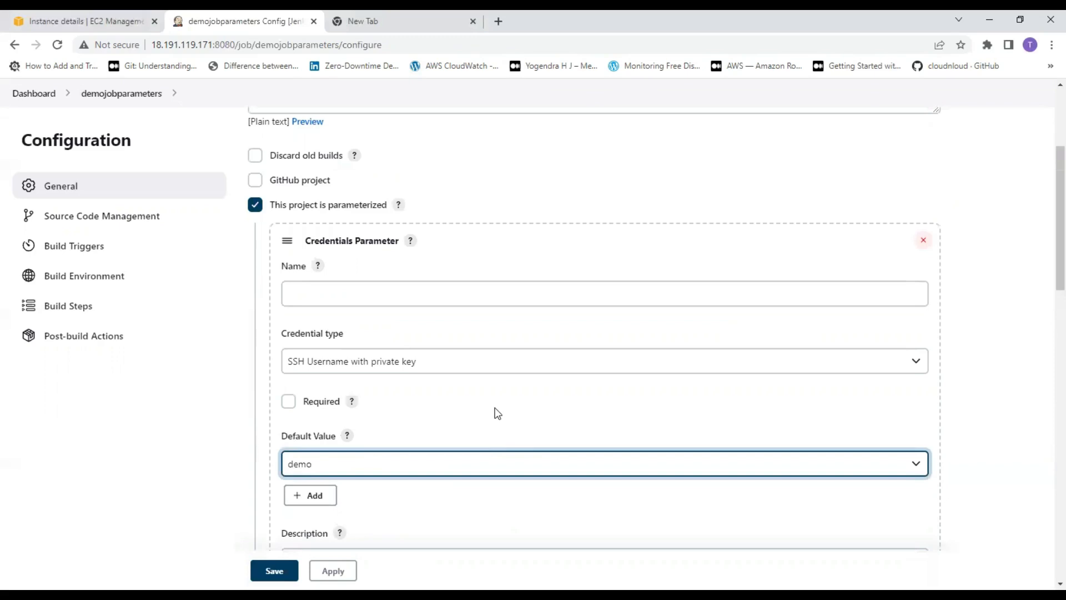
{"action": "scroll", "coordinate": [497, 408], "scroll_direction": "down", "scroll_amount": 5}
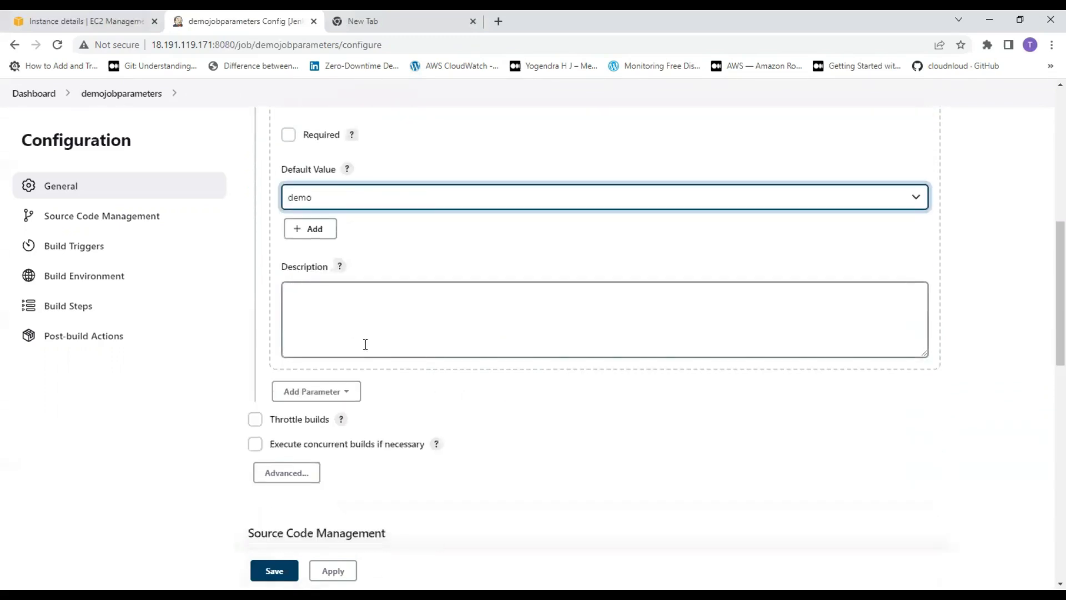
{"action": "scroll", "coordinate": [364, 343], "scroll_direction": "down", "scroll_amount": 2}
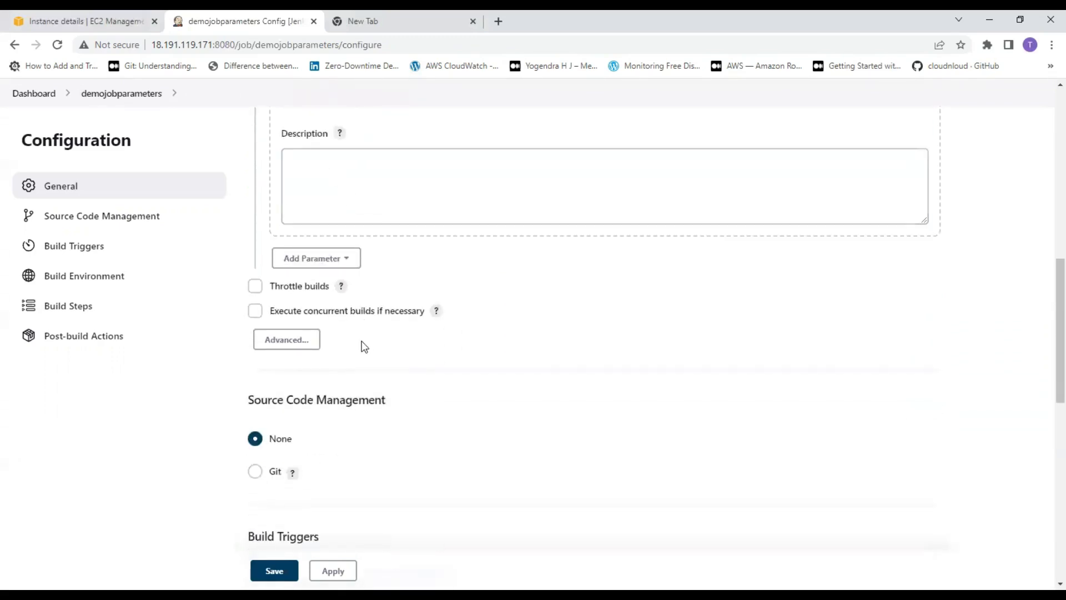
{"action": "scroll", "coordinate": [362, 341], "scroll_direction": "down", "scroll_amount": 3}
{"action": "scroll", "coordinate": [362, 341], "scroll_direction": "up", "scroll_amount": 3}
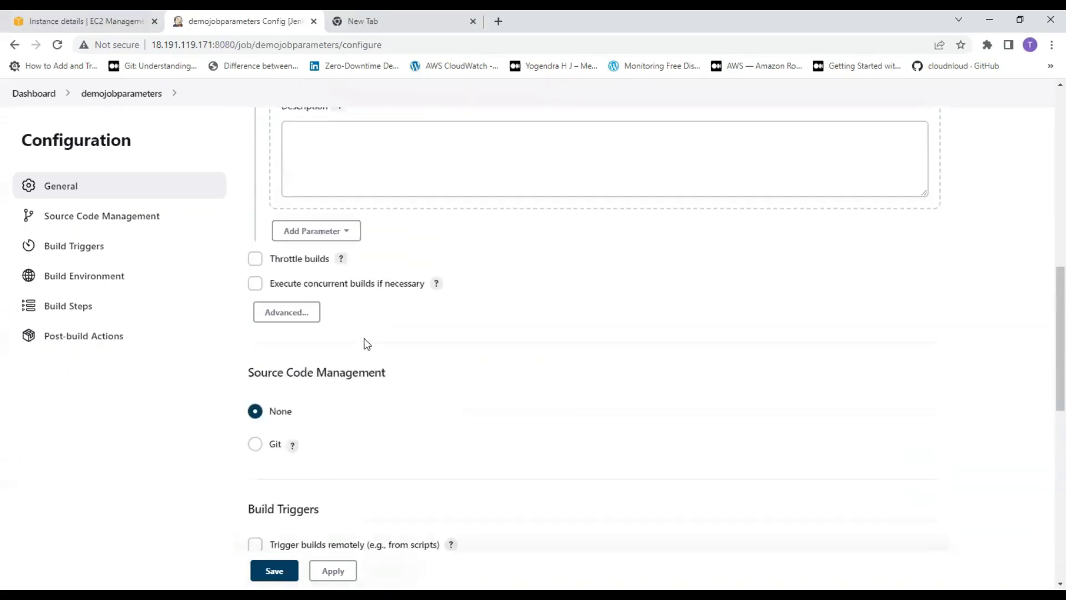
{"action": "scroll", "coordinate": [366, 344], "scroll_direction": "up", "scroll_amount": 2}
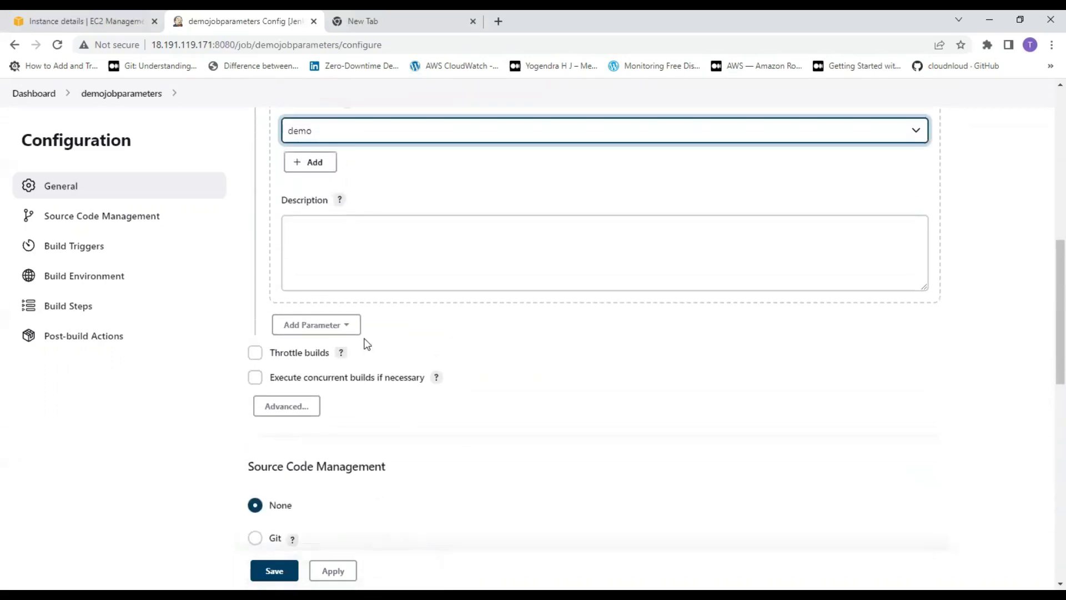
- Save the project configuration and run a build with parameters using the demo credential
{"action": "scroll", "coordinate": [372, 389], "scroll_direction": "down", "scroll_amount": 15}
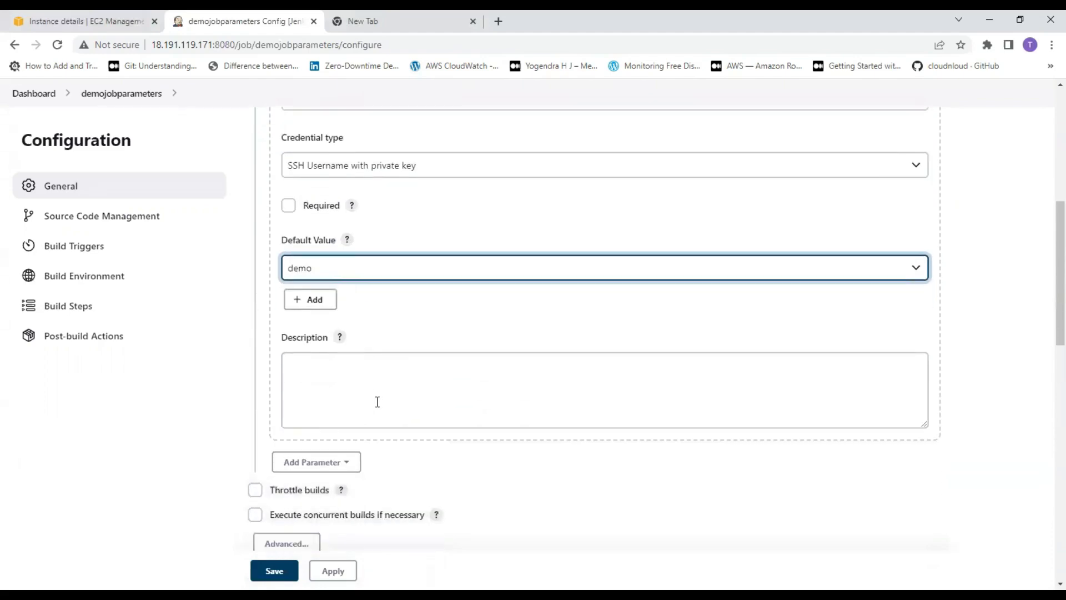
{"action": "left_click", "coordinate": [273, 511]}
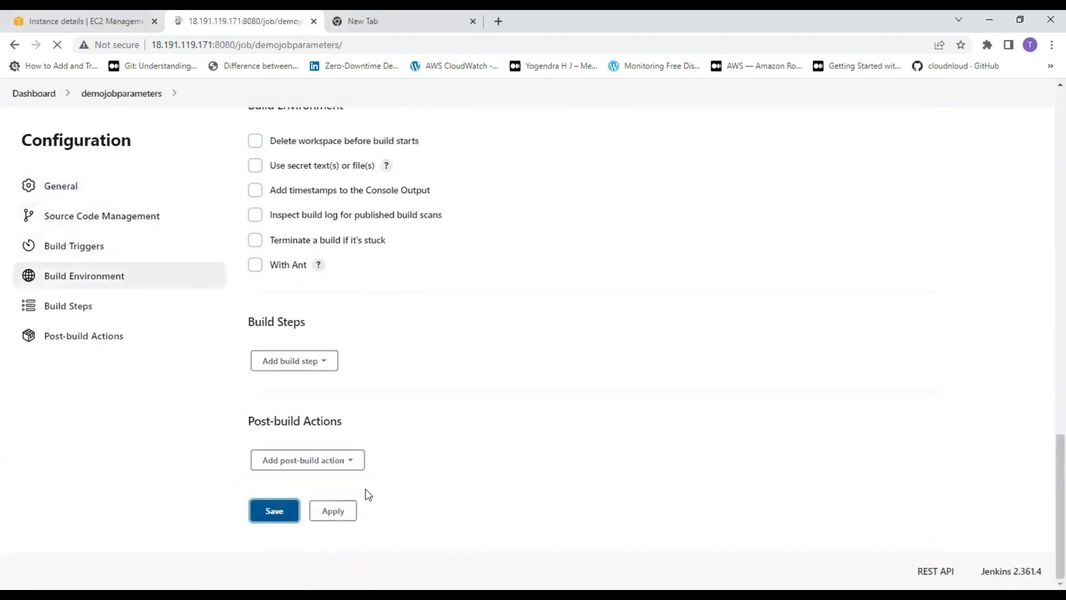
{"action": "left_click", "coordinate": [123, 296]}
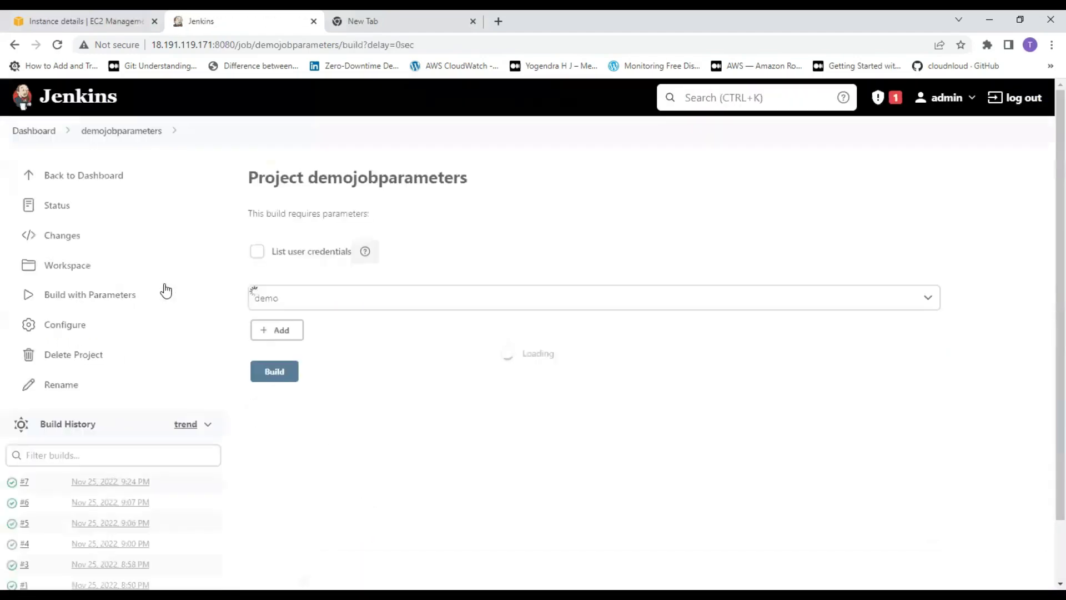
{"action": "left_click", "coordinate": [286, 299]}
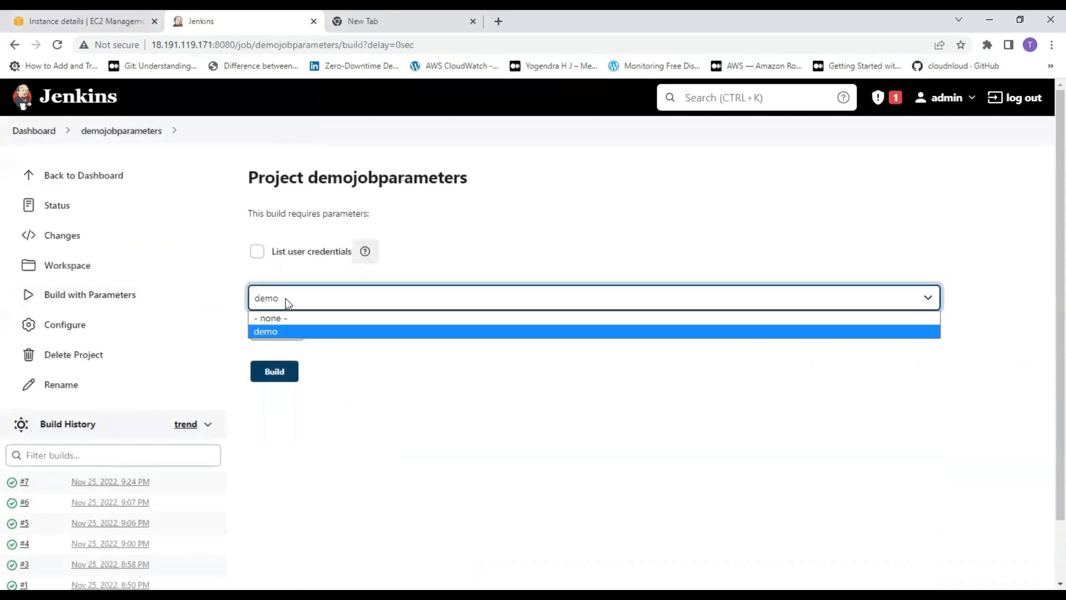
{"action": "left_click", "coordinate": [286, 298]}
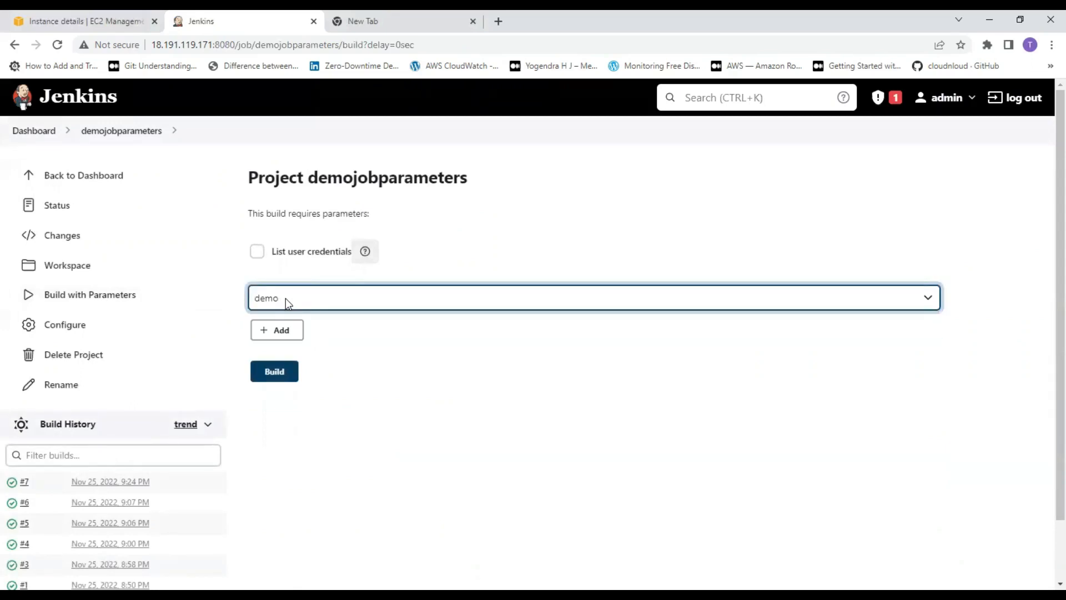
{"action": "left_click", "coordinate": [276, 372]}
- Read the console output of the newest build and return to the project page
{"action": "left_click", "coordinate": [95, 481]}
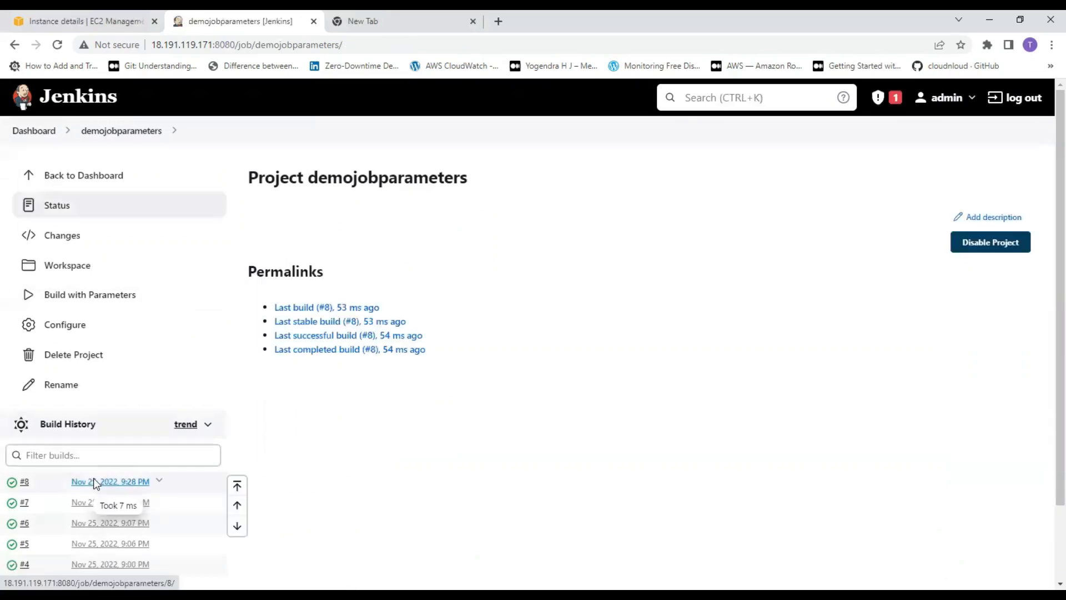
{"action": "left_click", "coordinate": [95, 267]}
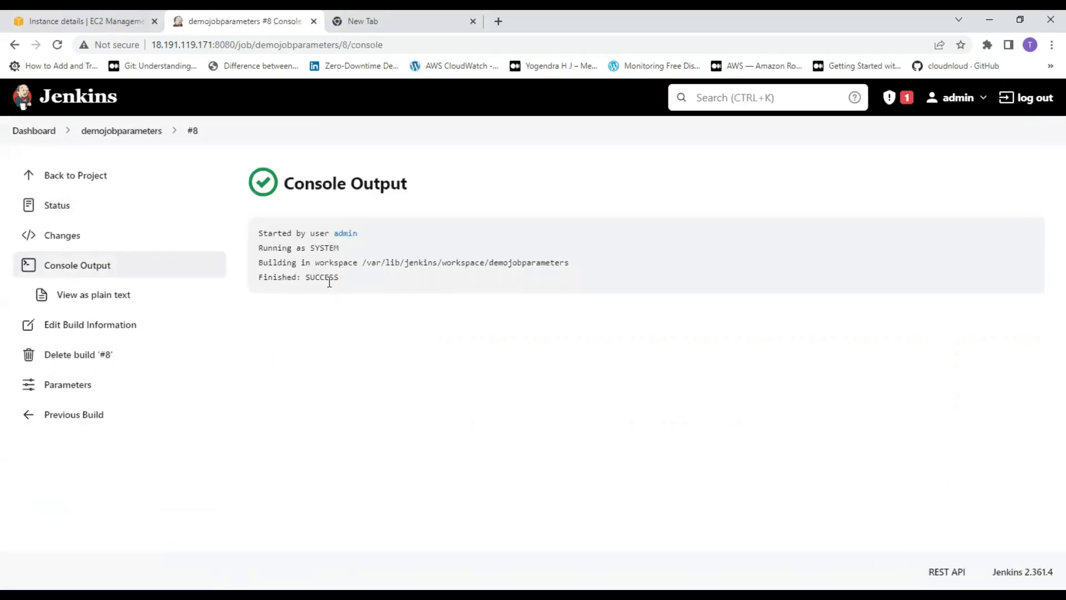
{"action": "left_click", "coordinate": [76, 175]}
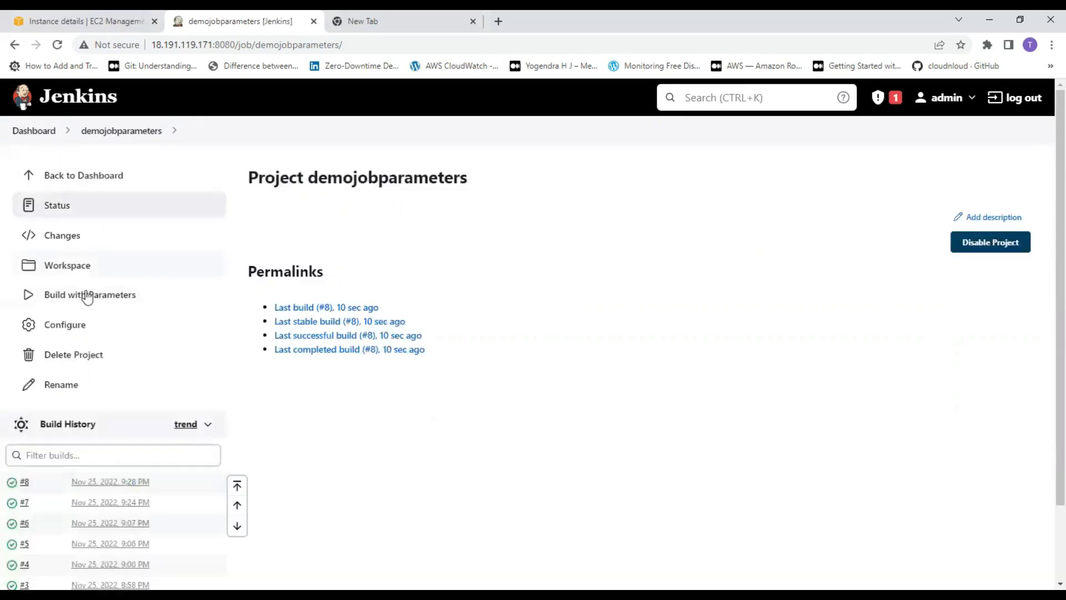
- Replace the project's Credentials Parameter with a Boolean Parameter named booleanname and show the help for Set by Default
{"action": "left_click", "coordinate": [88, 297]}
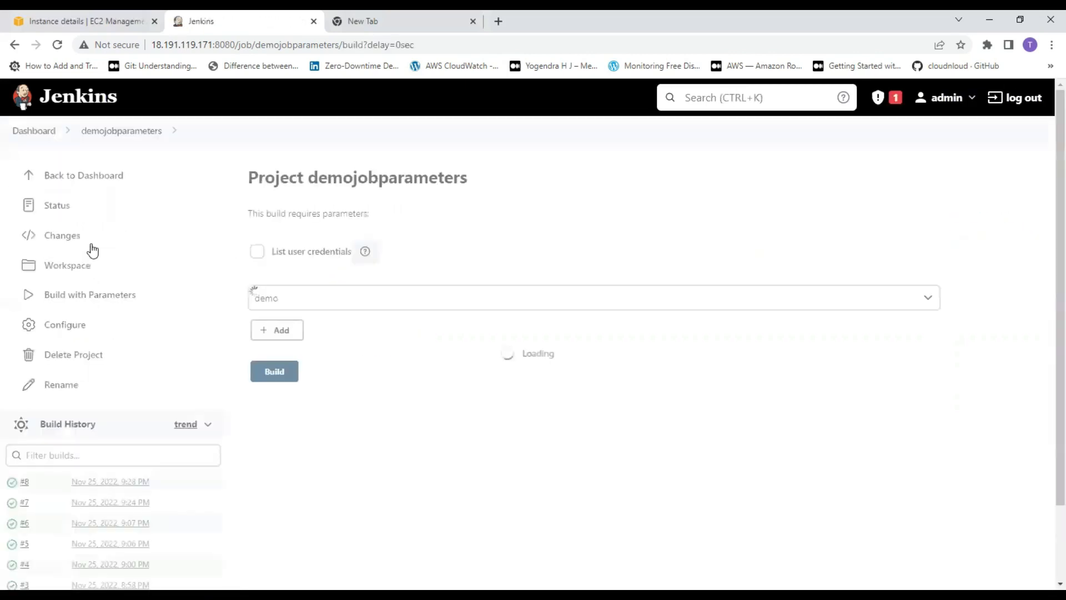
{"action": "left_click", "coordinate": [60, 324]}
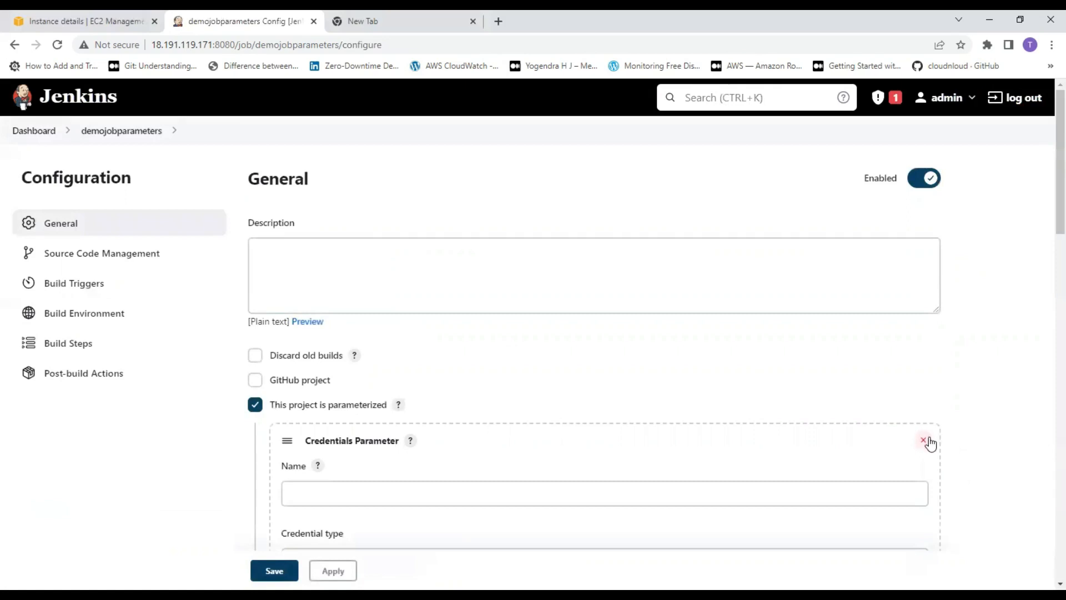
{"action": "left_click", "coordinate": [333, 426]}
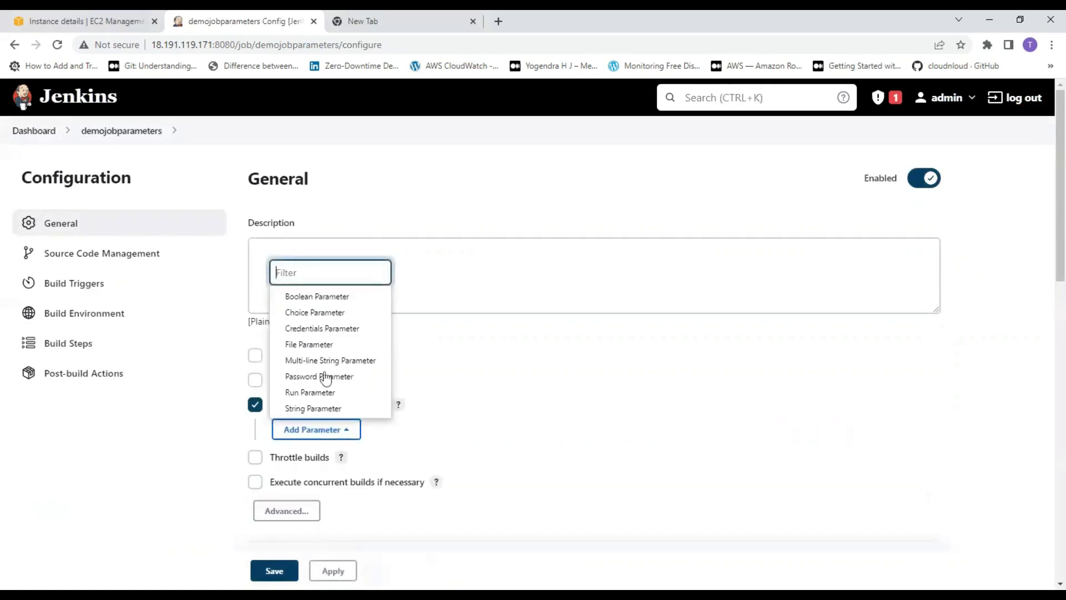
{"action": "left_click", "coordinate": [349, 296]}
{"action": "left_click", "coordinate": [333, 490]}
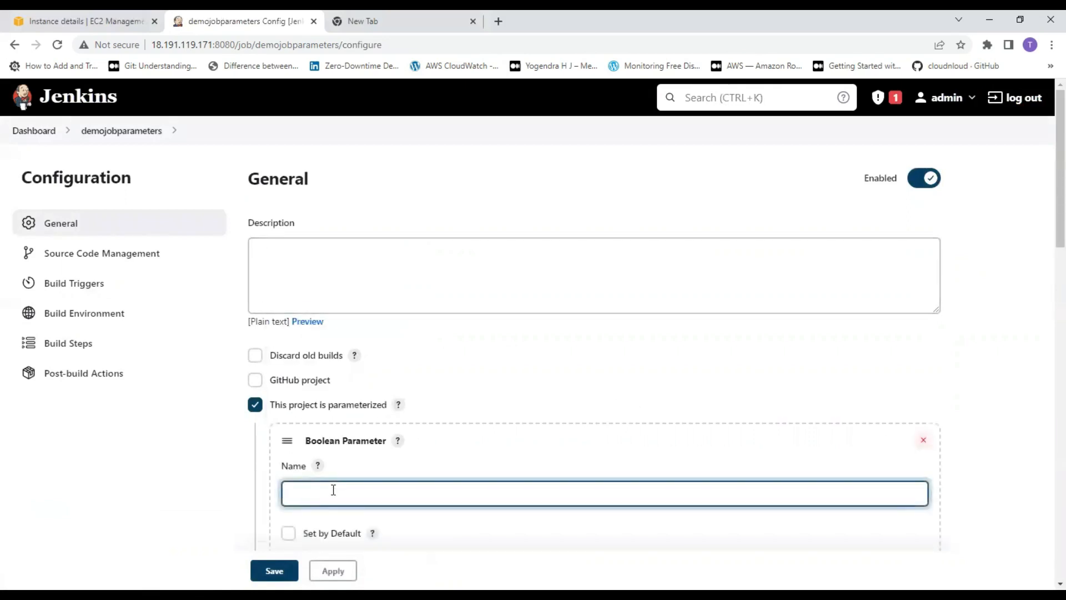
{"action": "type", "text": "booleann"}
{"action": "type", "text": "name"}
{"action": "left_click_drag", "start_coordinate": [381, 503], "coordinate": [257, 502]}
{"action": "scroll", "coordinate": [347, 430], "scroll_direction": "down", "scroll_amount": 5}
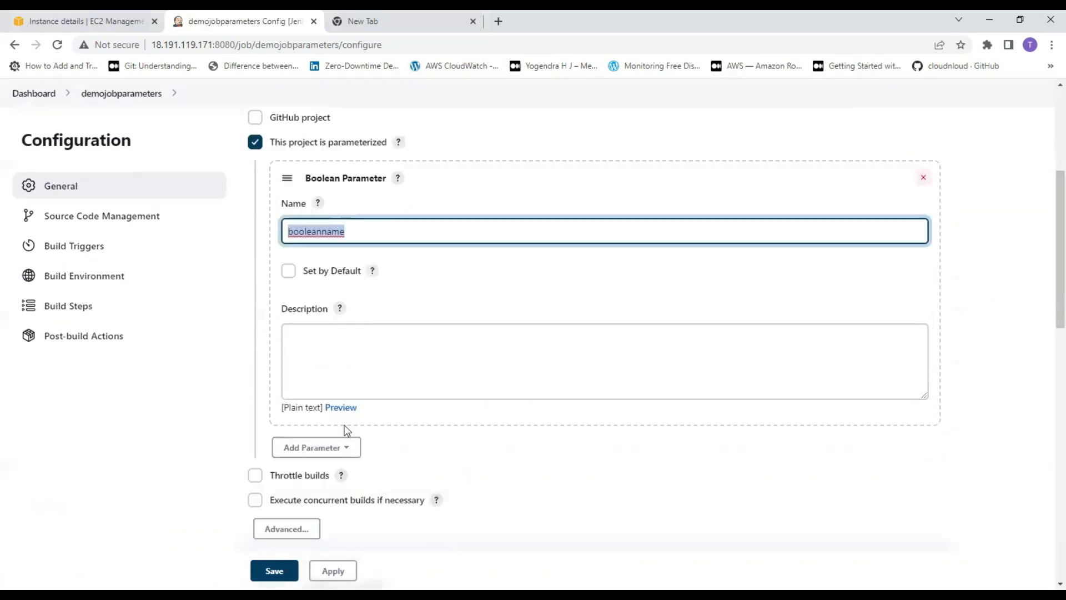
{"action": "left_click", "coordinate": [372, 268]}
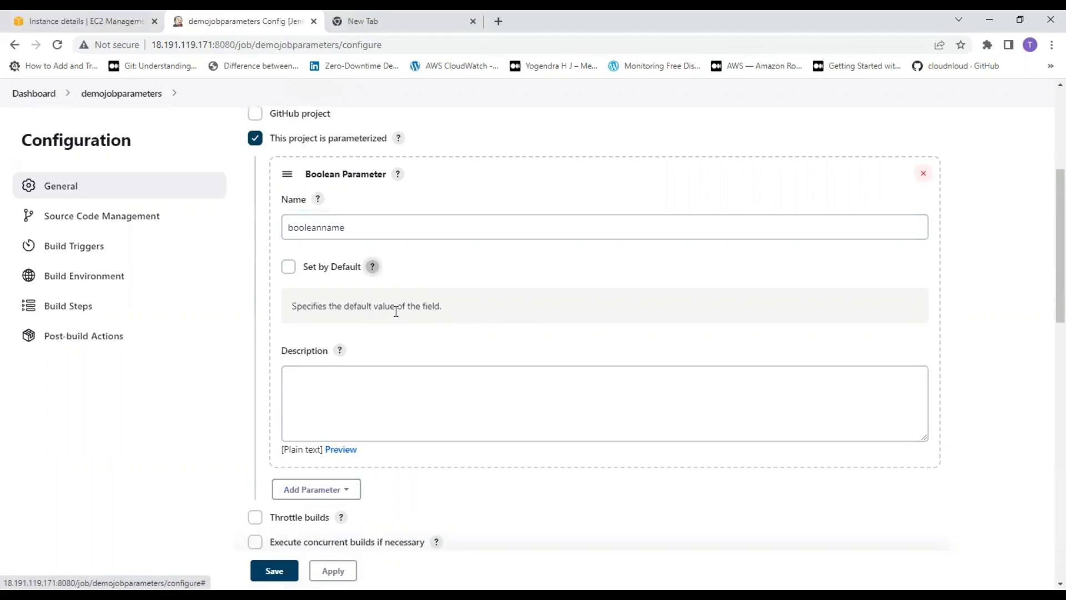
{"action": "left_click", "coordinate": [356, 375]}
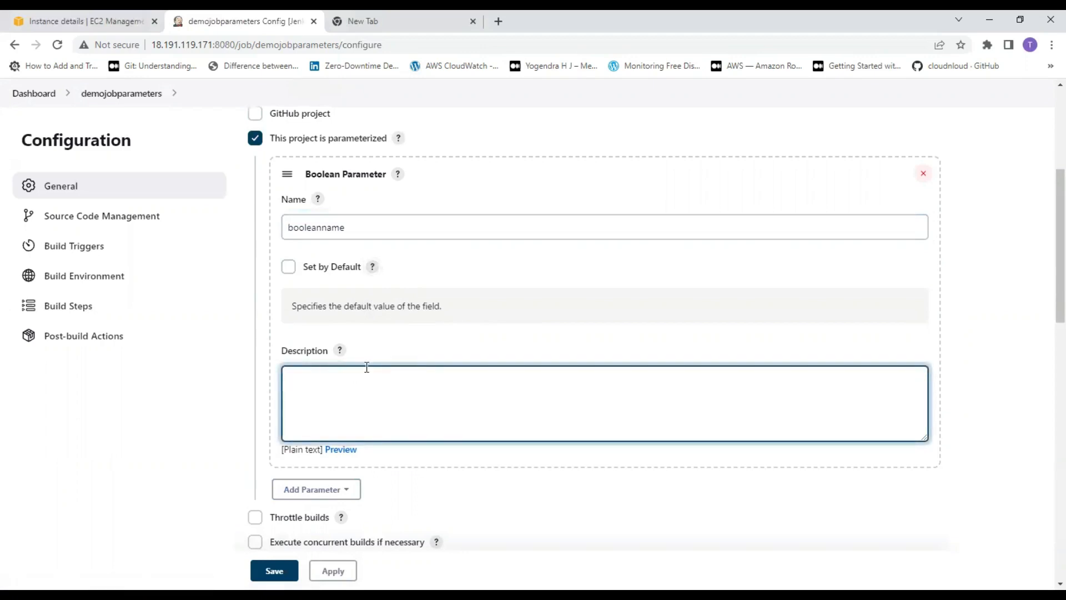
- Add an Execute shell build step with the command echo "My boolean parameter-$booleanname"
{"action": "scroll", "coordinate": [364, 371], "scroll_direction": "down", "scroll_amount": 12}
{"action": "scroll", "coordinate": [365, 378], "scroll_direction": "down", "scroll_amount": 3}
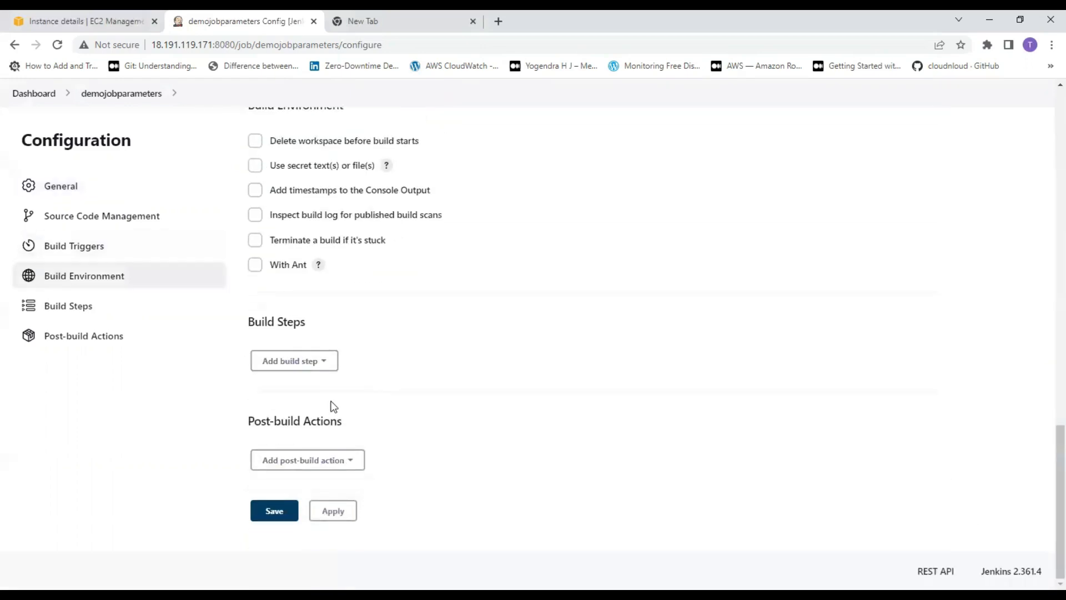
{"action": "left_click", "coordinate": [315, 364]}
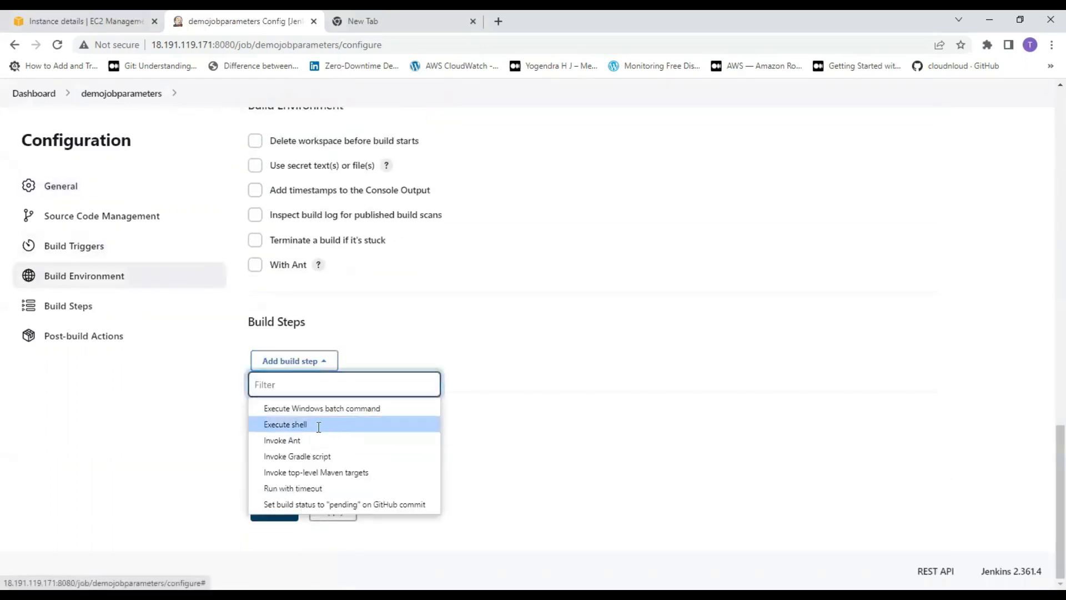
{"action": "left_click", "coordinate": [316, 424]}
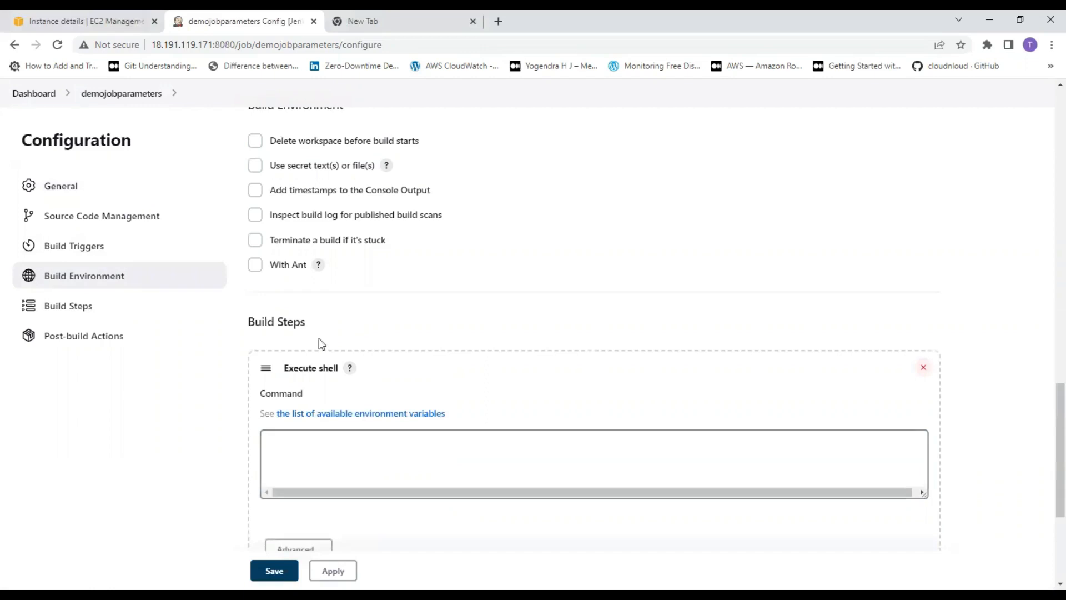
{"action": "left_click", "coordinate": [336, 457]}
{"action": "type", "text": "echo "}
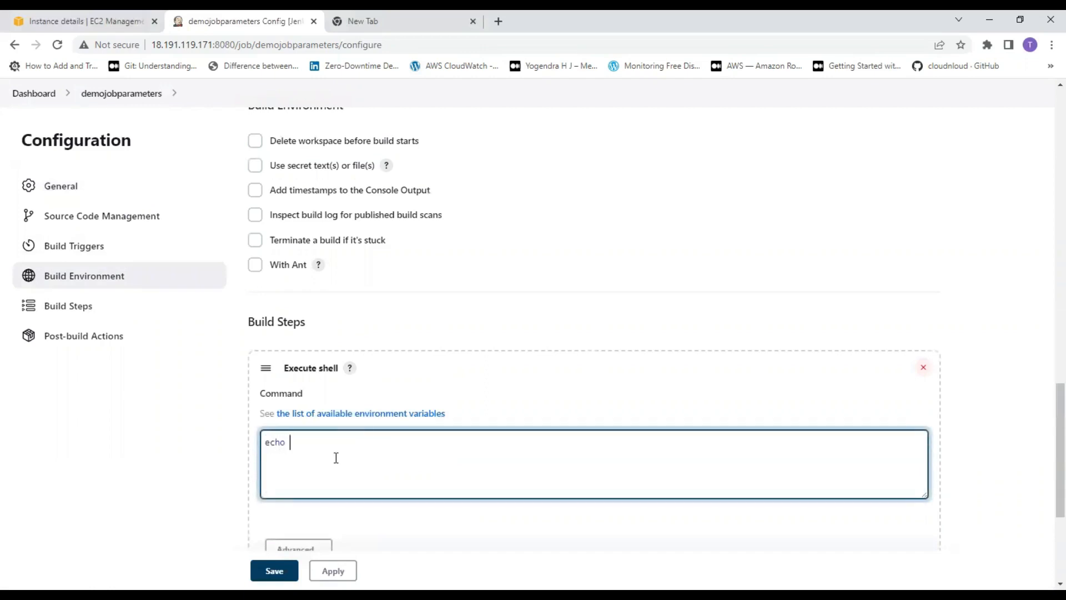
{"action": "type", "text": "\"My boolean parameter-$booleanname"}
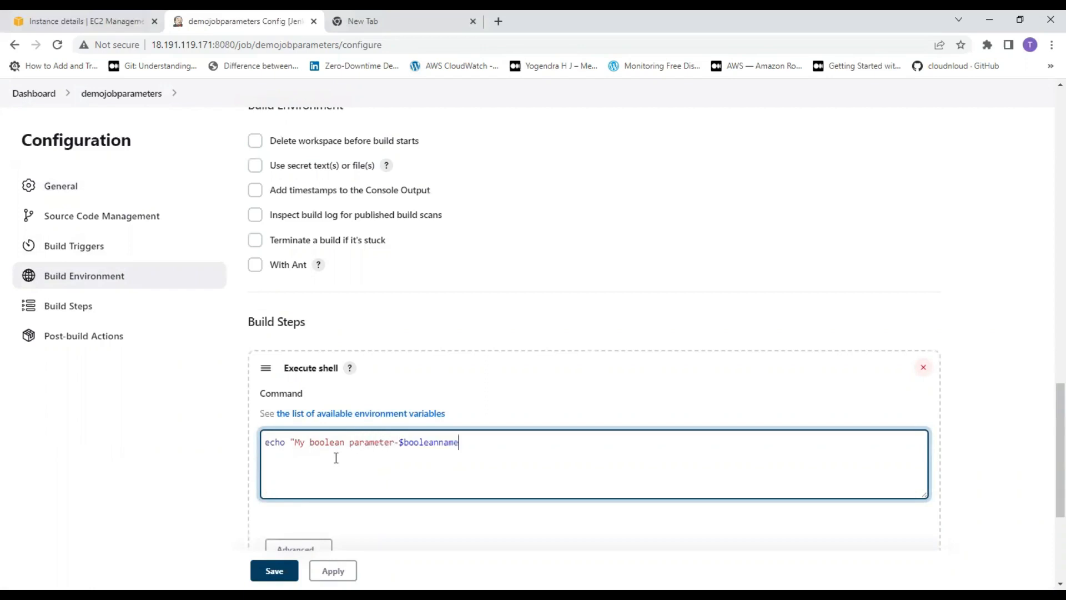
- Save the project configuration and run a build with the booleanname parameter ticked
{"action": "left_click", "coordinate": [274, 571]}
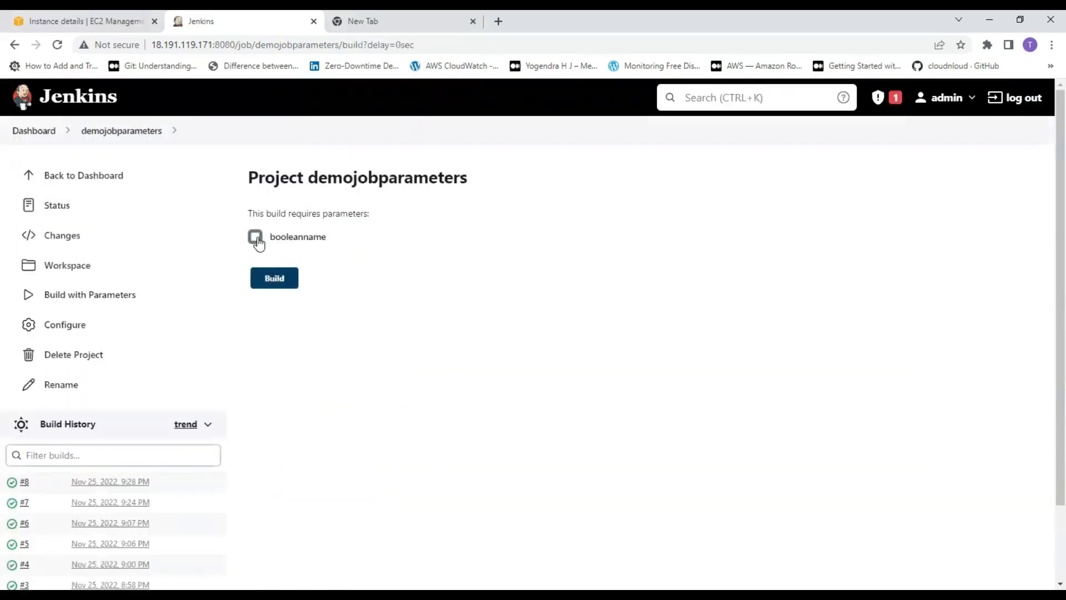
{"action": "left_click", "coordinate": [256, 237]}
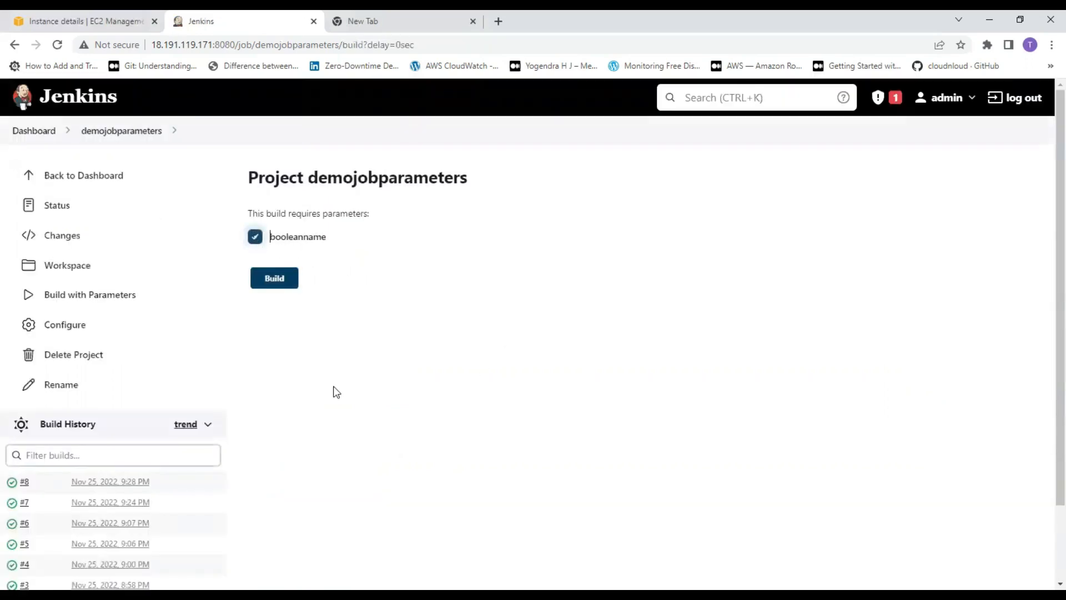
{"action": "left_click", "coordinate": [281, 283]}
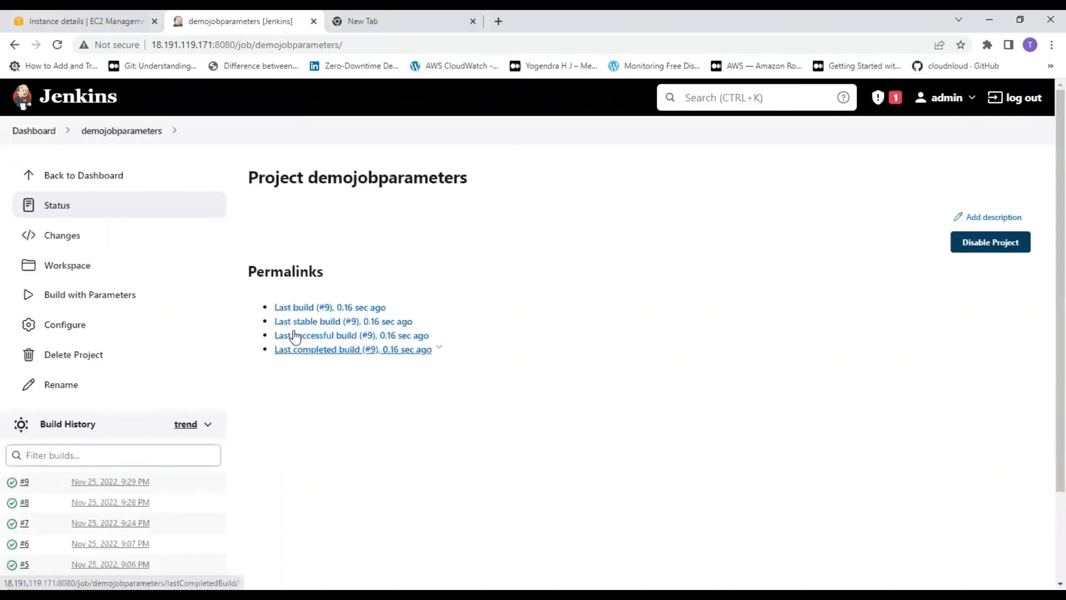
- Read the boolean value in the newest build's console output and return to the project page
{"action": "left_click", "coordinate": [95, 482]}
{"action": "left_click", "coordinate": [81, 269]}
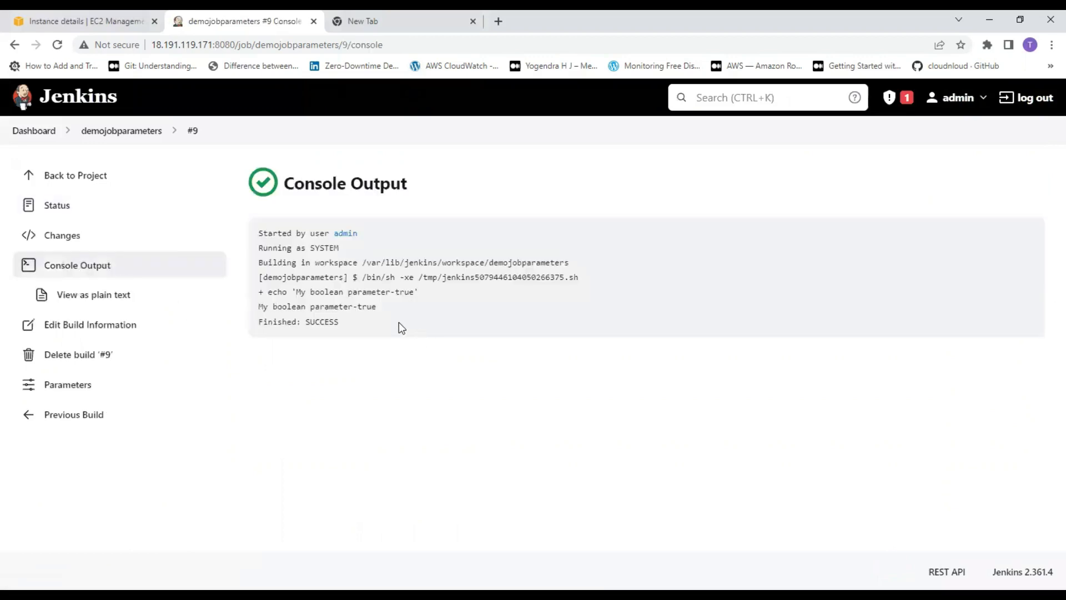
{"action": "left_click", "coordinate": [70, 175]}
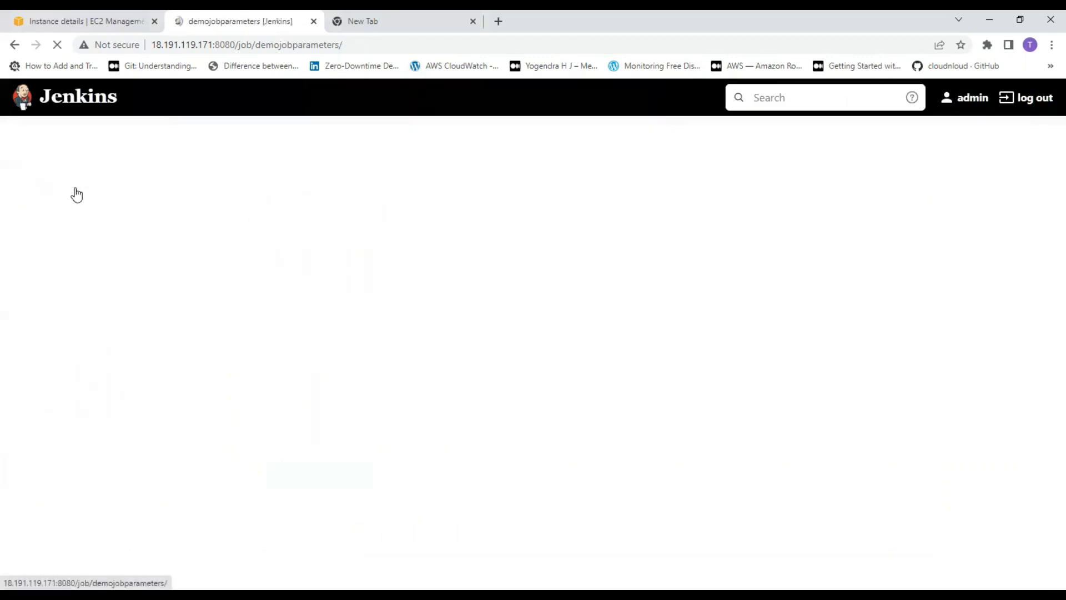
- Turn on Set by Default for the booleanname parameter and save the project configuration
{"action": "left_click", "coordinate": [74, 326]}
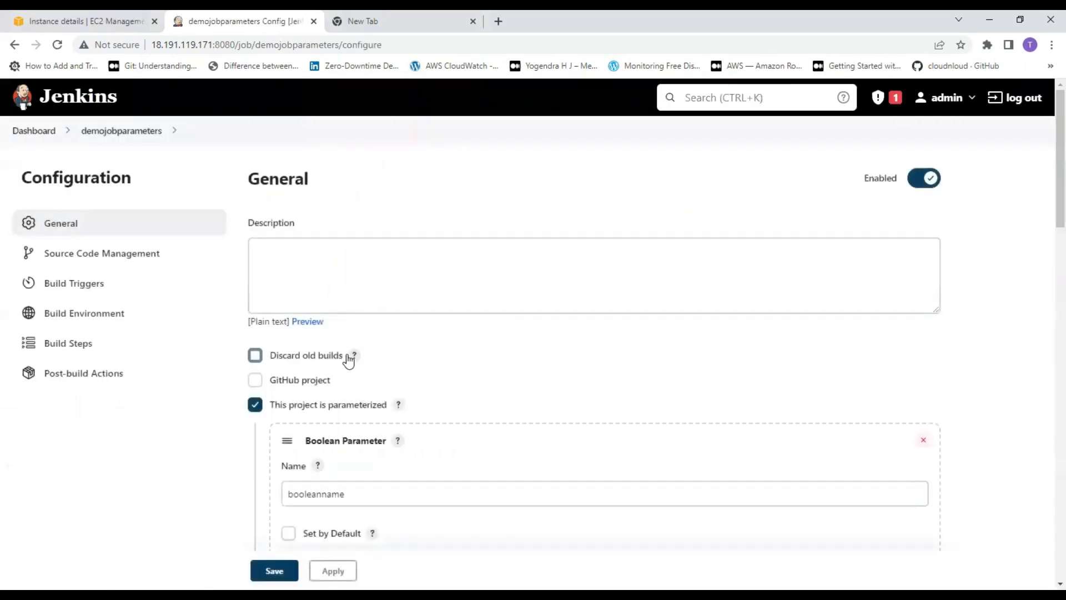
{"action": "scroll", "coordinate": [348, 444], "scroll_direction": "down", "scroll_amount": 5}
{"action": "left_click", "coordinate": [288, 266]}
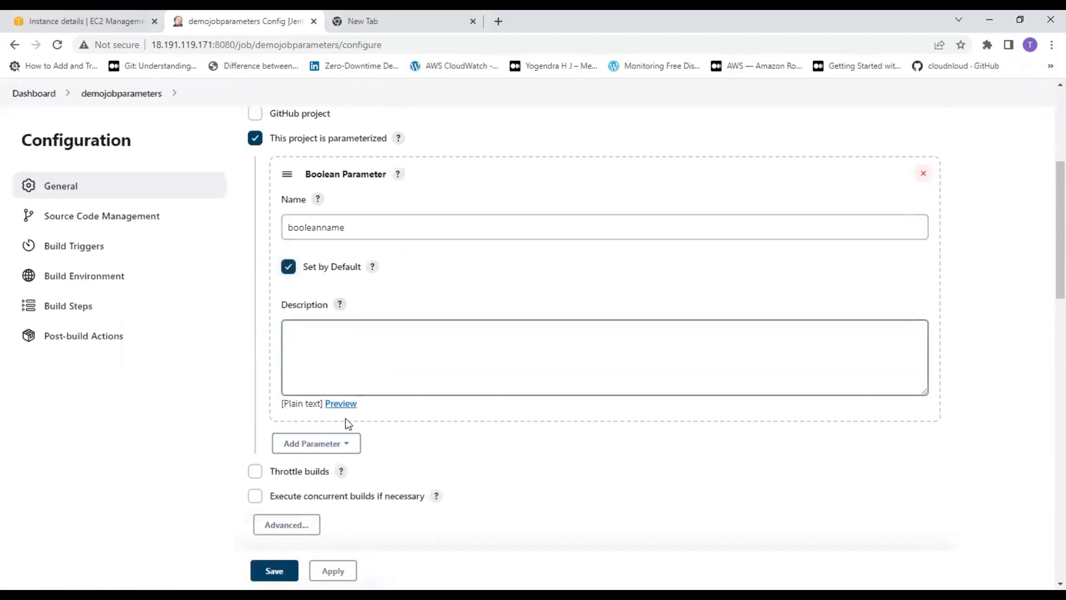
{"action": "left_click", "coordinate": [282, 568]}
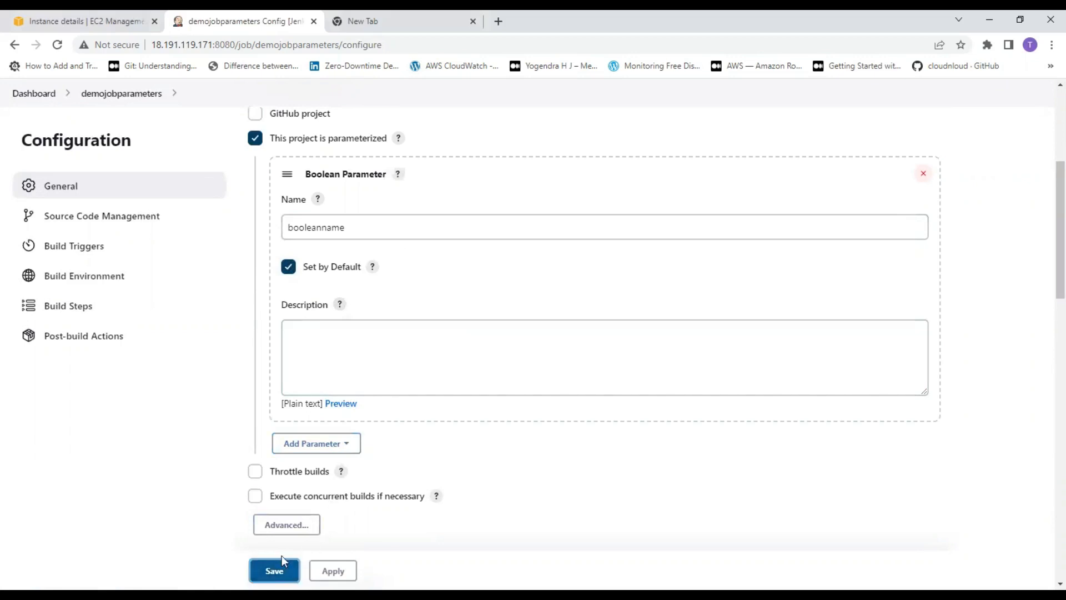
- Run a build with parameters, keeping booleanname ticked as preset by the new default
{"action": "left_click", "coordinate": [89, 294]}
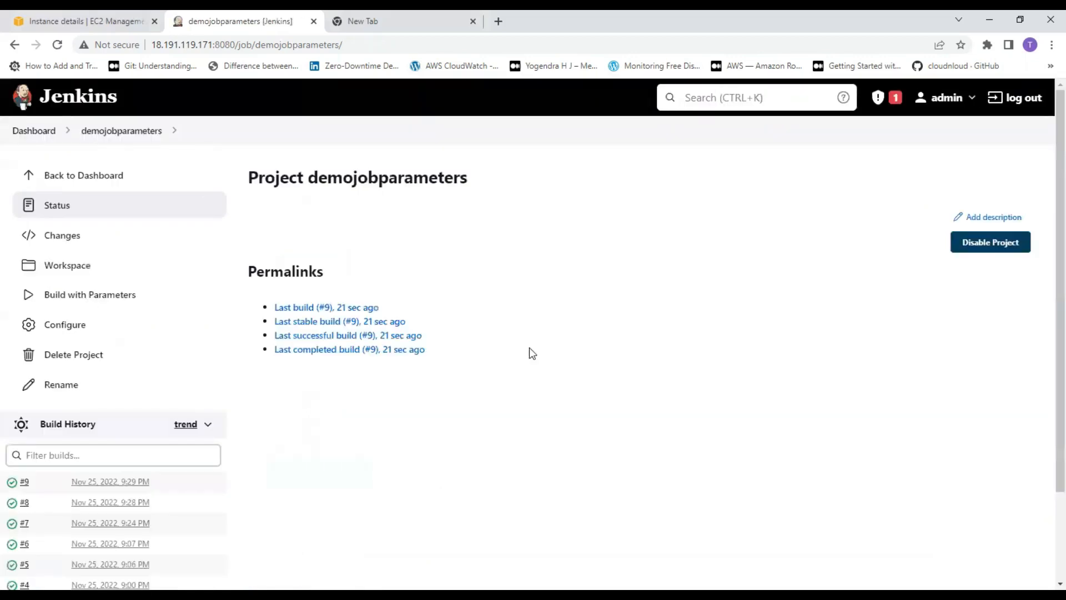
{"action": "left_click", "coordinate": [255, 237]}
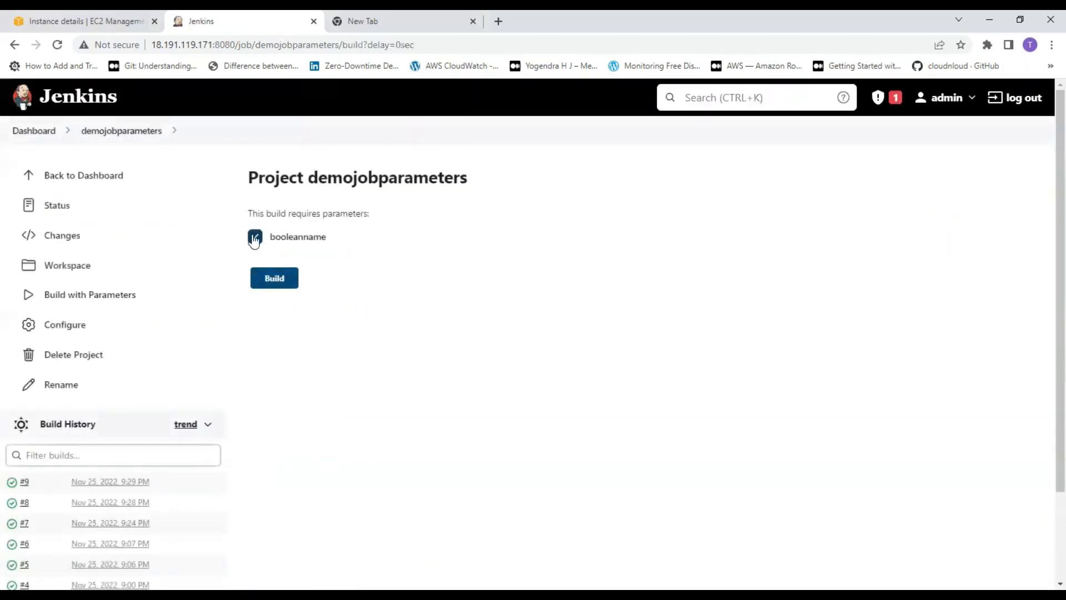
{"action": "left_click", "coordinate": [255, 237]}
{"action": "left_click", "coordinate": [281, 284]}
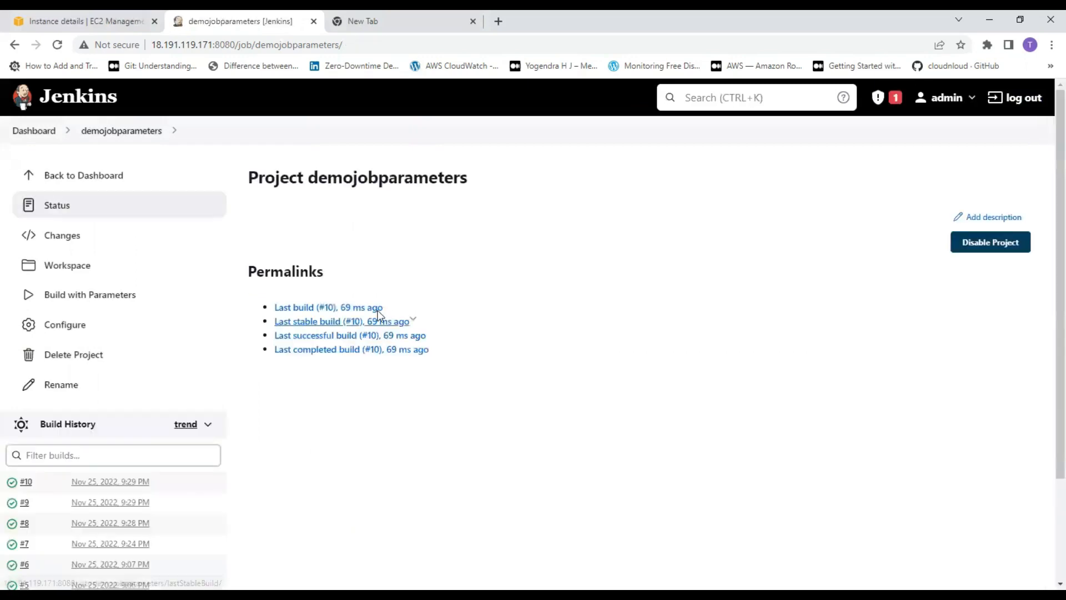
- Check the console output of the build run with the default value and return to the project page
{"action": "left_click", "coordinate": [126, 483]}
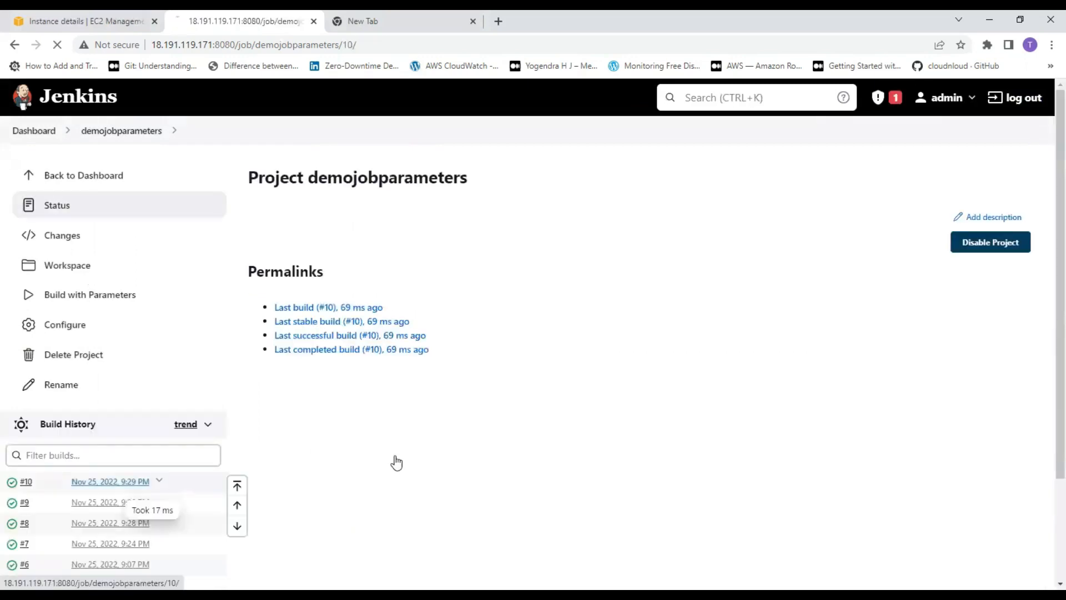
{"action": "left_click", "coordinate": [64, 276]}
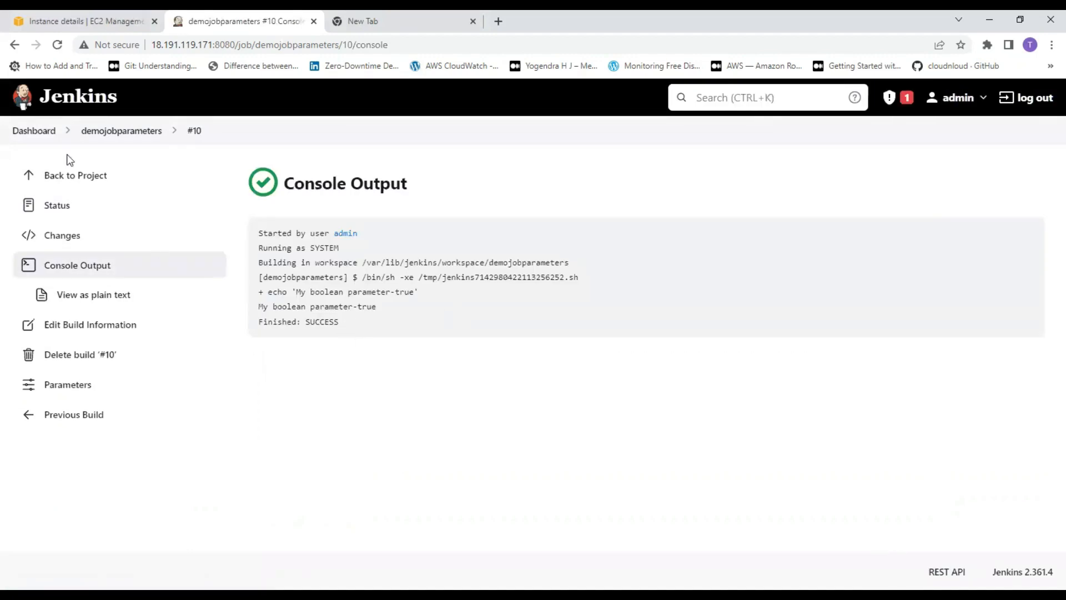
{"action": "left_click", "coordinate": [75, 175]}
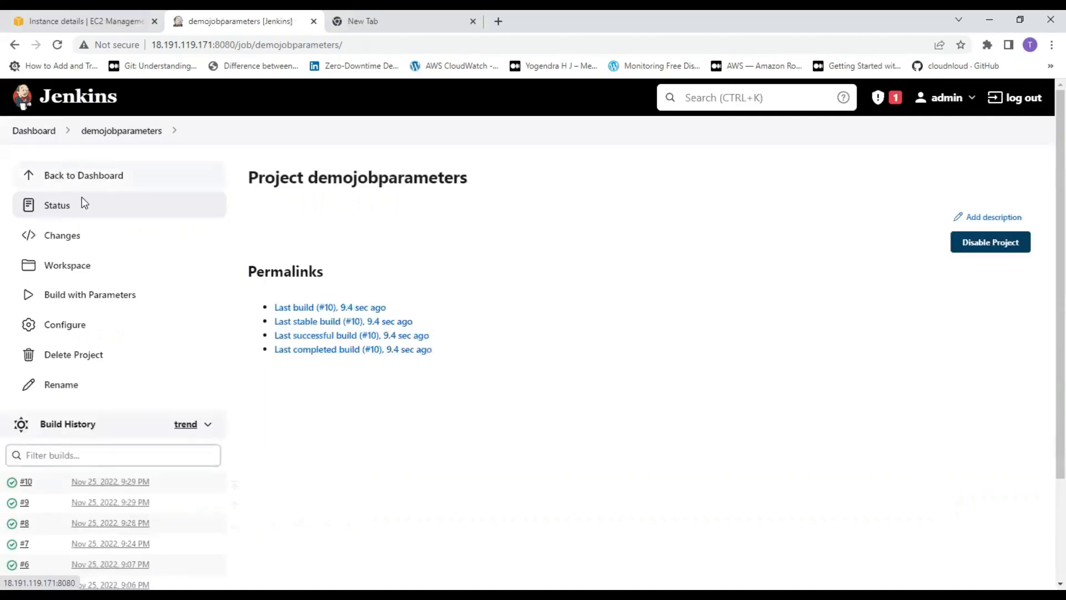
- Run another build with parameters with booleanname unticked
{"action": "left_click", "coordinate": [76, 295]}
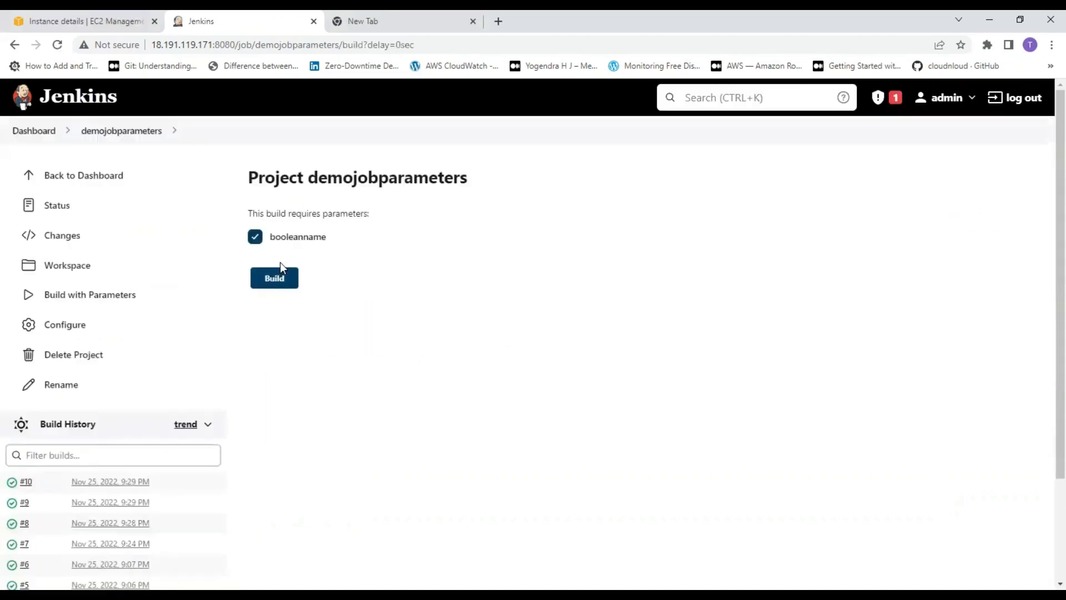
{"action": "left_click", "coordinate": [256, 242]}
{"action": "left_click", "coordinate": [274, 278]}
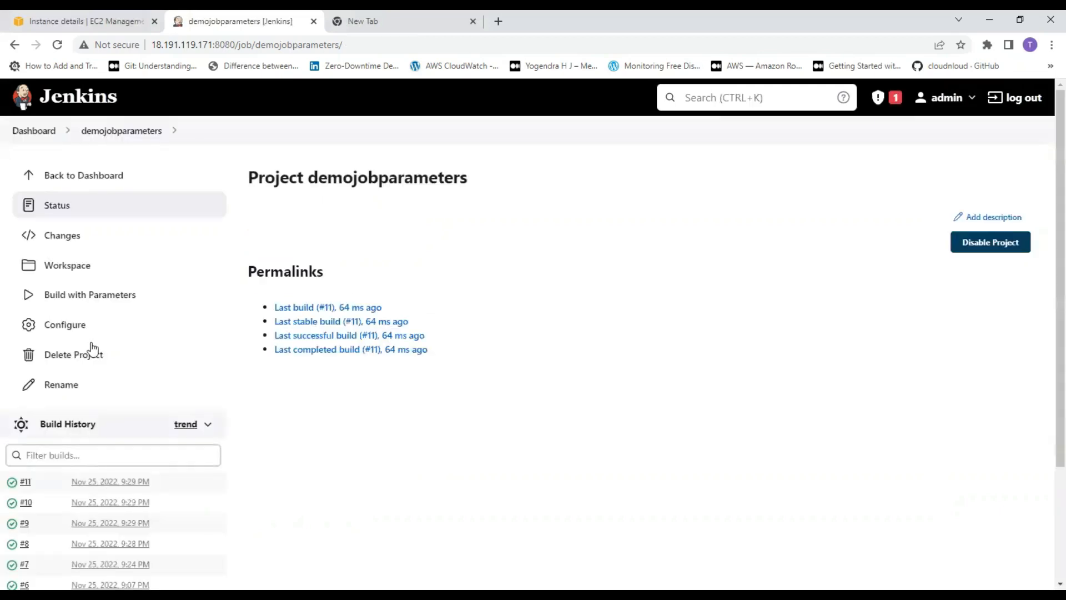
- Read the console output of the build run with booleanname unticked and return to the project page
{"action": "left_click", "coordinate": [106, 487]}
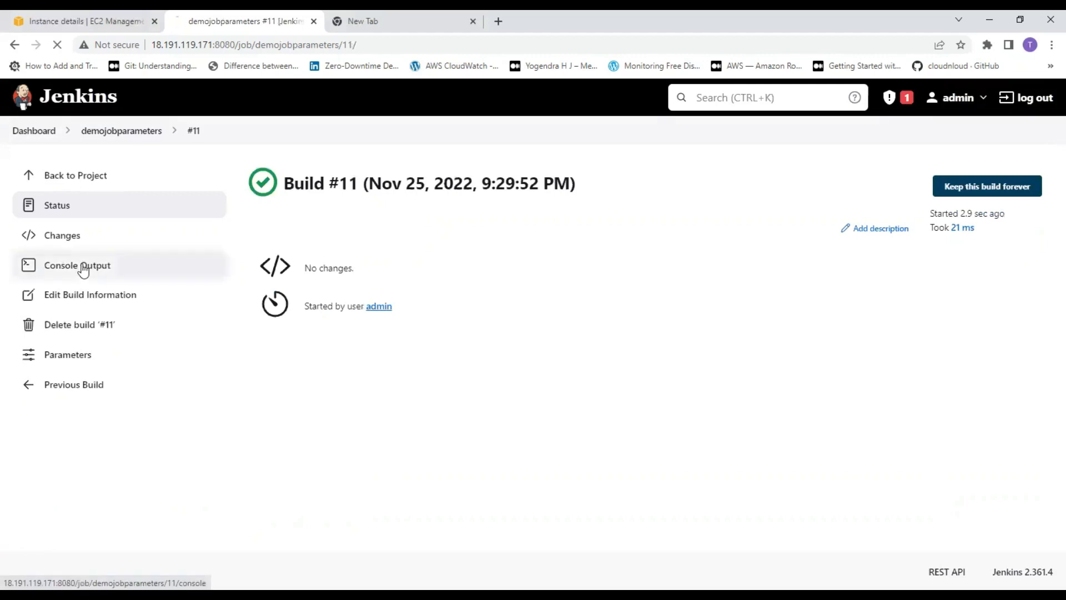
{"action": "left_click", "coordinate": [83, 266]}
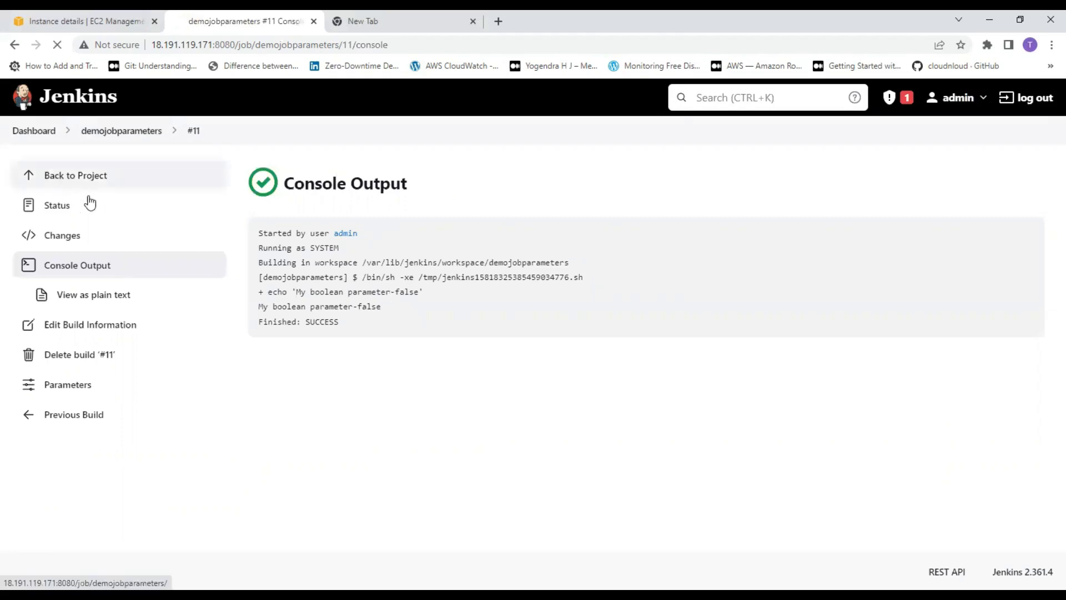
{"action": "left_click", "coordinate": [75, 175]}
- Open the project configuration and turn off Set by Default for the booleanname parameter
{"action": "left_click", "coordinate": [88, 336]}
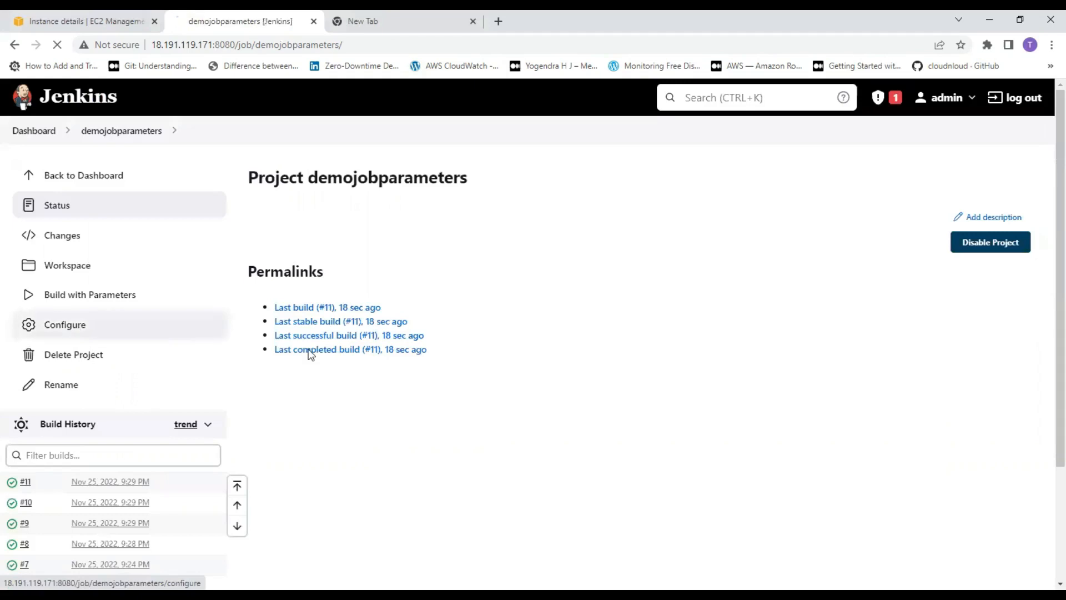
{"action": "scroll", "coordinate": [422, 439], "scroll_direction": "down", "scroll_amount": 10}
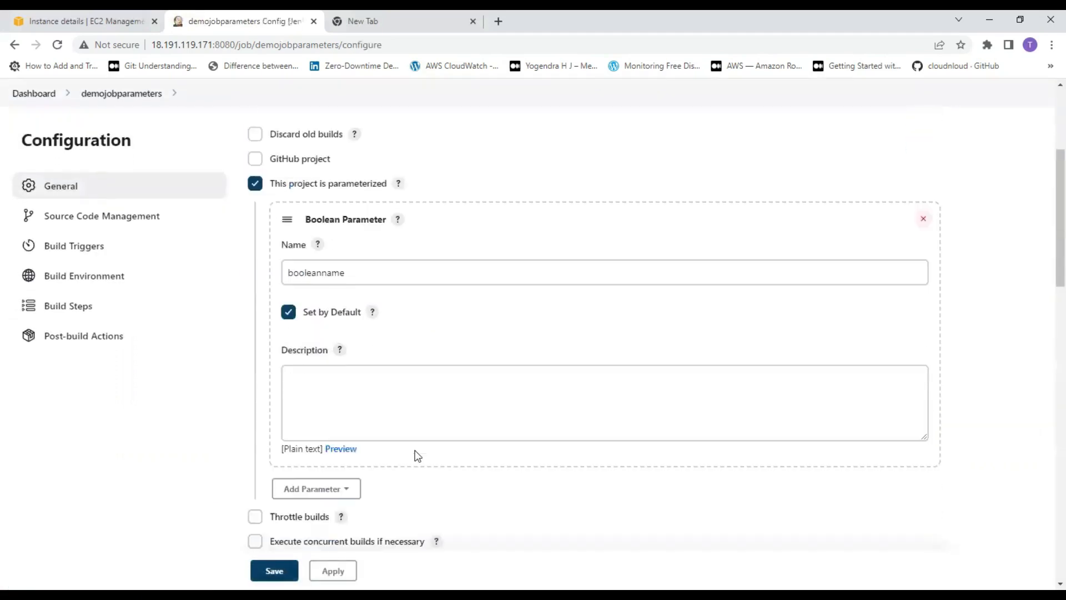
{"action": "scroll", "coordinate": [325, 300], "scroll_direction": "up", "scroll_amount": 5}
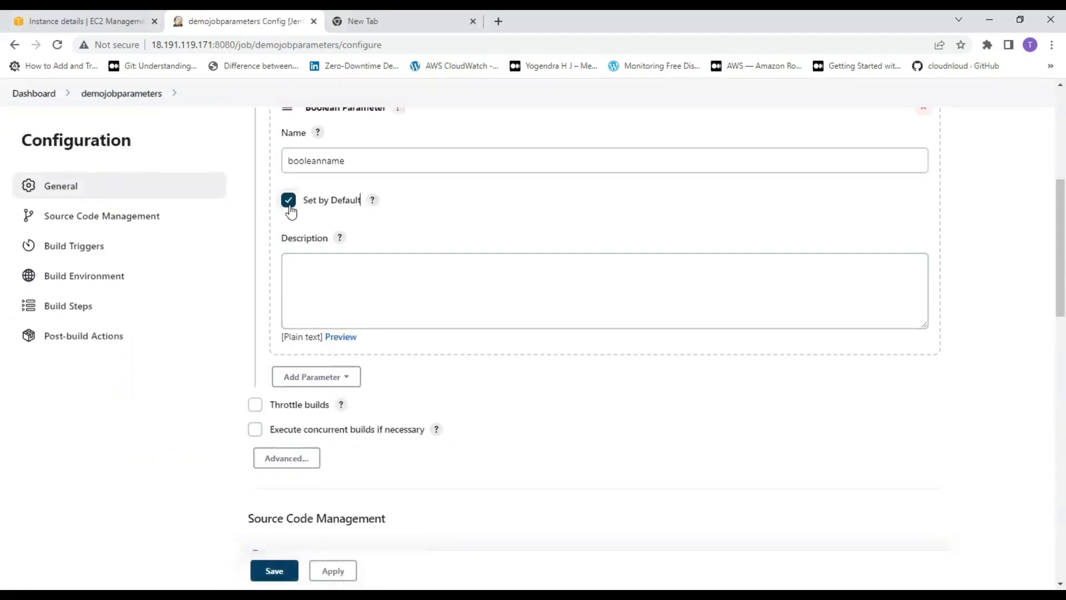
{"action": "left_click", "coordinate": [289, 201]}
- Replace the Execute shell command with the start of an if test, "if [ $"
{"action": "scroll", "coordinate": [390, 509], "scroll_direction": "down", "scroll_amount": 6}
{"action": "scroll", "coordinate": [383, 493], "scroll_direction": "down", "scroll_amount": 10}
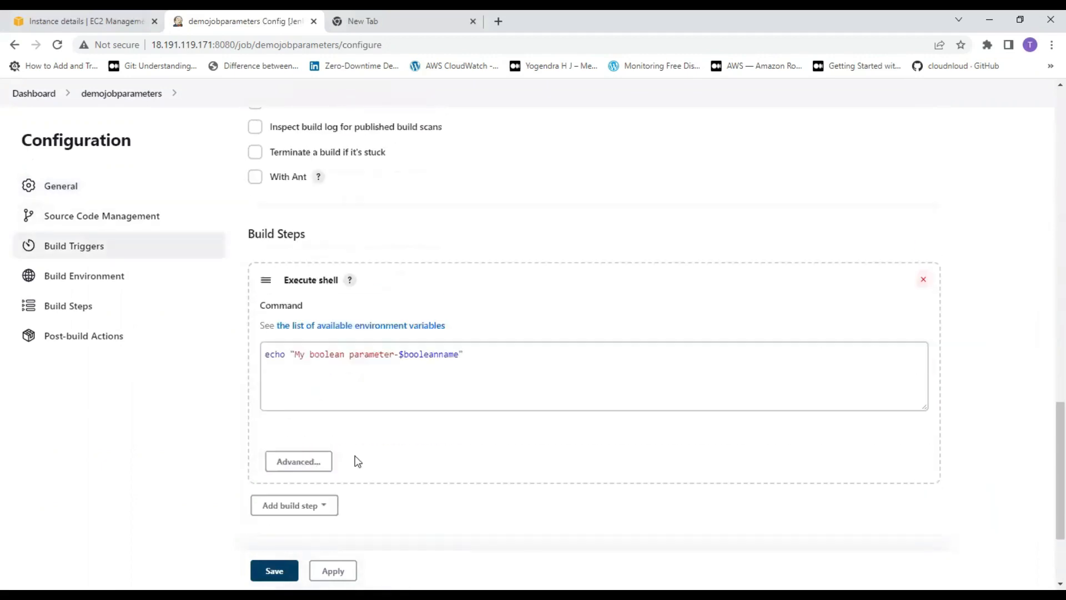
{"action": "left_click_drag", "start_coordinate": [478, 328], "coordinate": [3, 301]}
{"action": "key", "text": "BackSpace"}
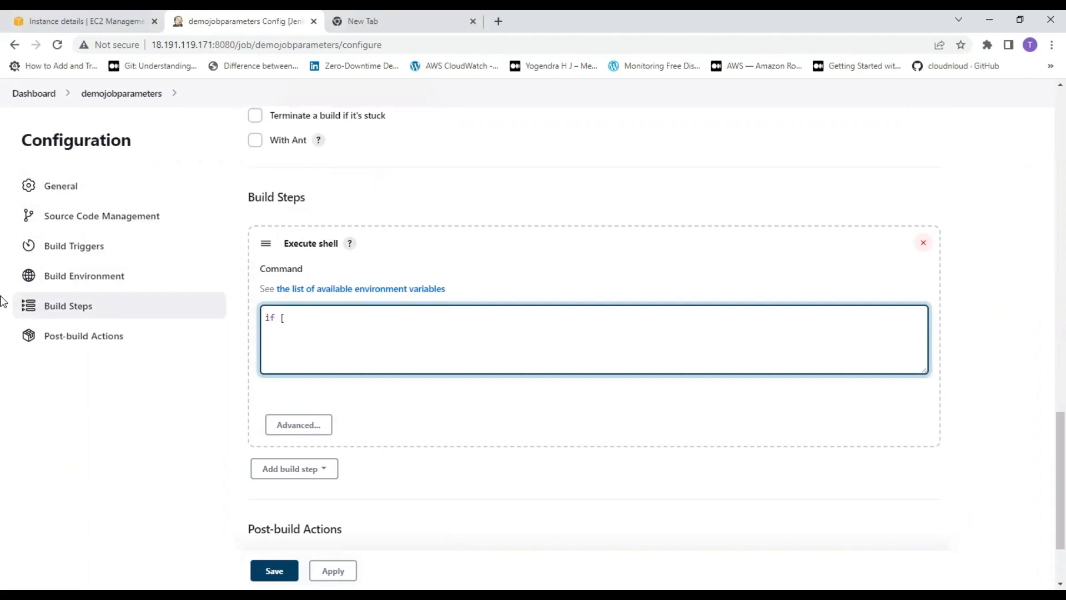
{"action": "type", "text": "if [ $buil"}
{"action": "key", "text": "BackSpace"}
{"action": "key", "text": "BackSpace"}
{"action": "key", "text": "BackSpace"}
- Copy the Boolean Parameter's name into the shell test and complete the line as if [ $booleanname == "true" ]
{"action": "scroll", "coordinate": [366, 225], "scroll_direction": "up", "scroll_amount": 15}
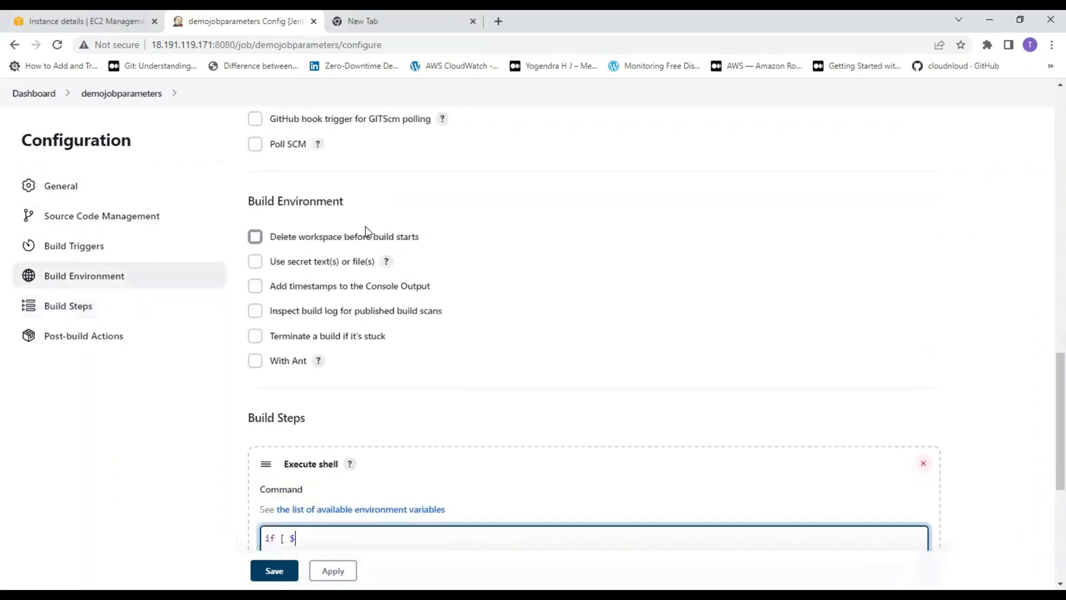
{"action": "scroll", "coordinate": [355, 241], "scroll_direction": "up", "scroll_amount": 3}
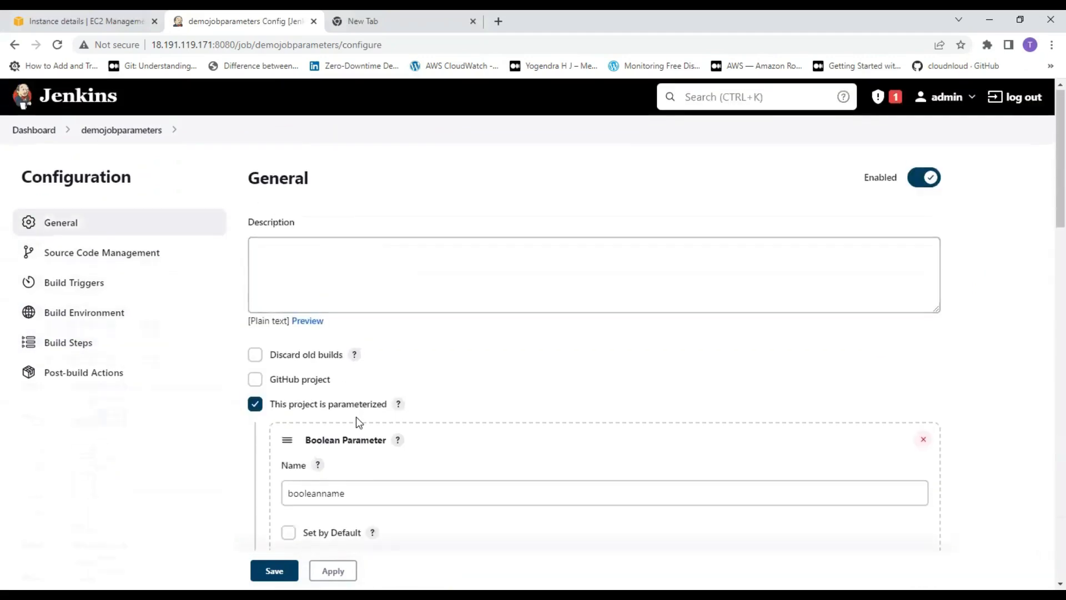
{"action": "scroll", "coordinate": [357, 422], "scroll_direction": "down", "scroll_amount": 3}
{"action": "double_click", "coordinate": [378, 298]}
{"action": "key", "text": "ctrl+c"}
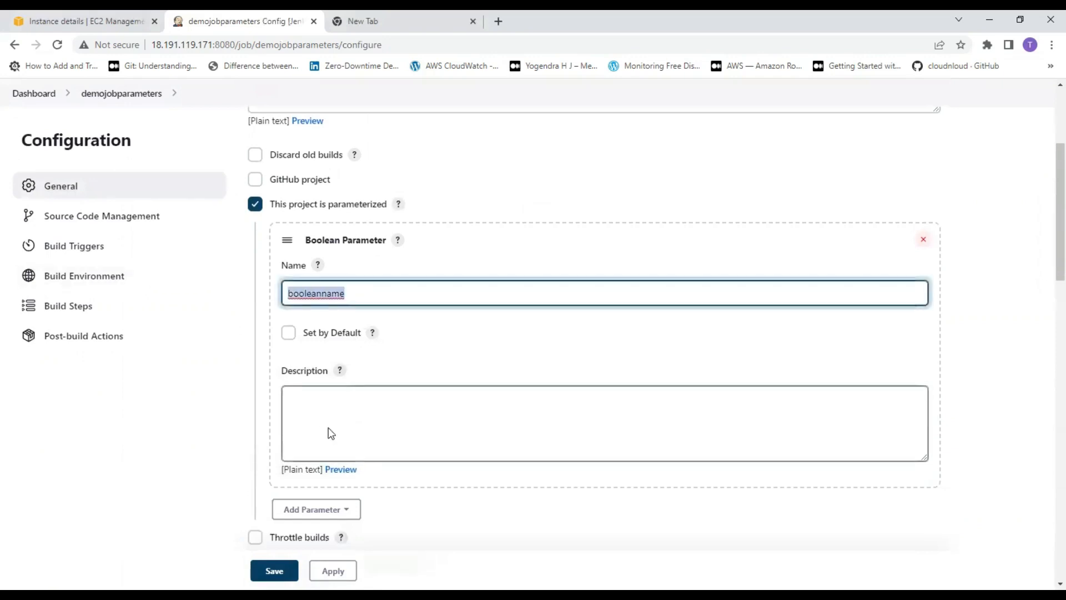
{"action": "scroll", "coordinate": [328, 433], "scroll_direction": "down", "scroll_amount": 15}
{"action": "scroll", "coordinate": [329, 439], "scroll_direction": "down", "scroll_amount": 2}
{"action": "left_click", "coordinate": [307, 211]}
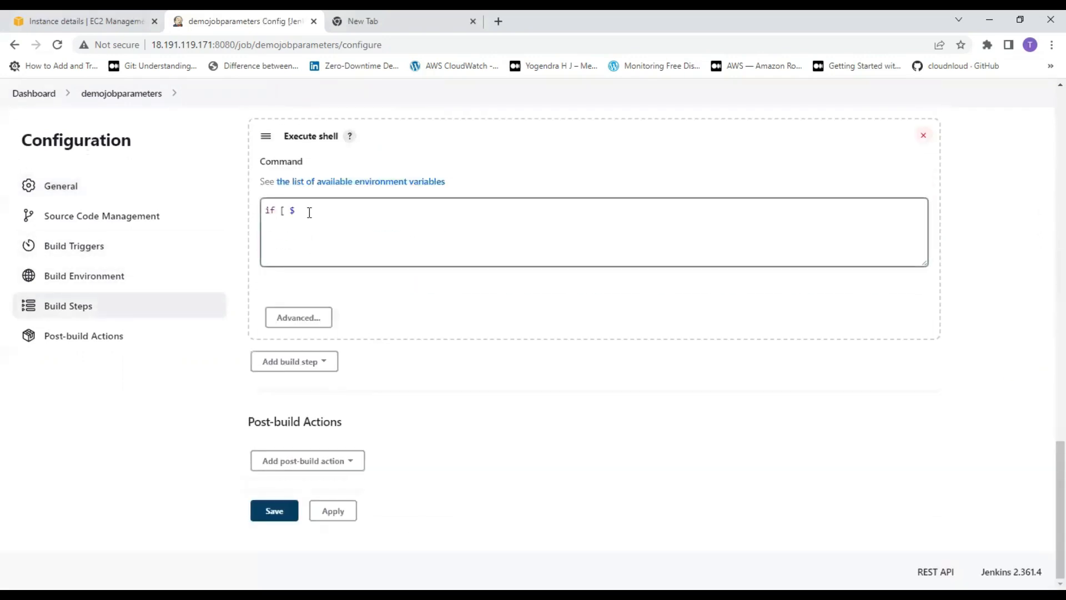
{"action": "key", "text": "ctrl+v"}
{"action": "type", "text": "== "}
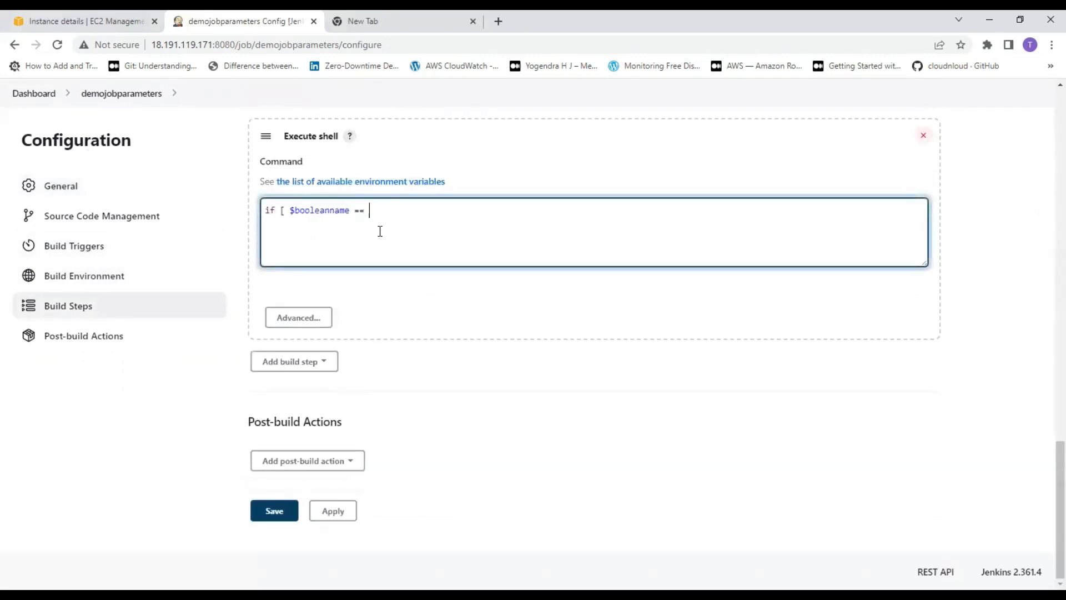
{"action": "type", "text": "\"true\" ]"}
- Add the line echo "I am alright" beneath the if condition
{"action": "key", "text": "Return"}
{"action": "type", "text": "echo \"I am alright"}
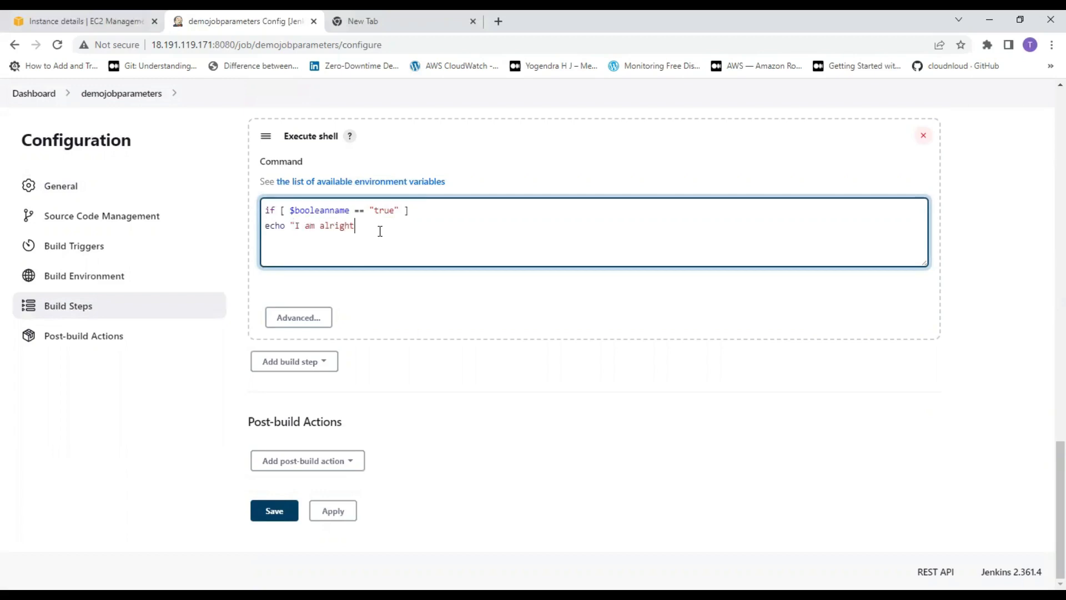
{"action": "type", "text": "\""}
{"action": "key", "text": "Return"}
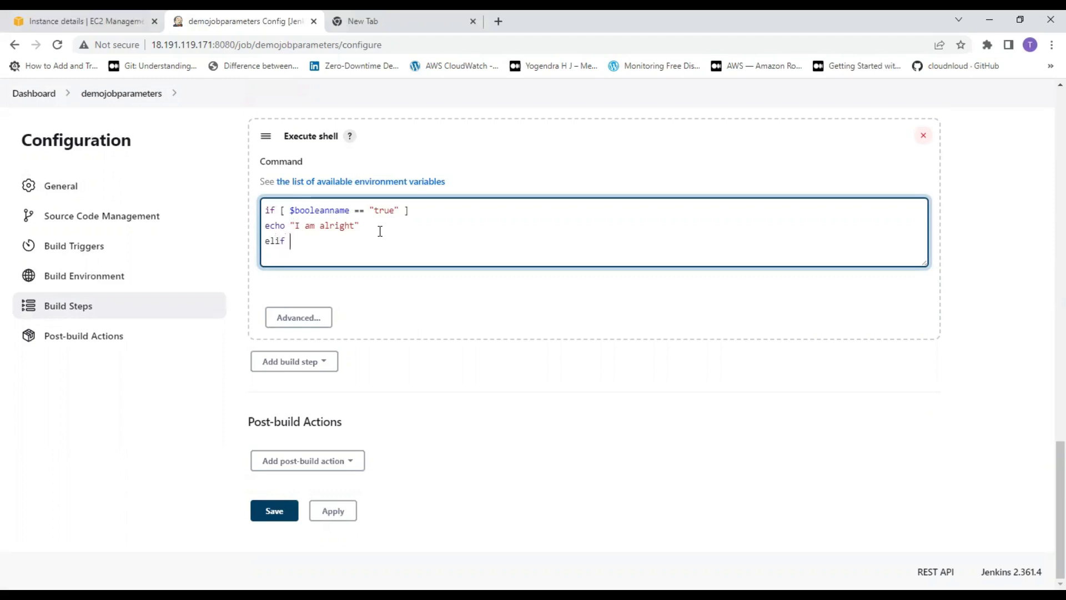
- Add the second condition elif [ $booleanname == "false" ] to the shell script
{"action": "type", "text": "elif [ $booleanname == false"}
{"action": "key", "text": "Left"}
{"action": "key", "text": "Left"}
{"action": "type", "text": "\" ]"}
{"action": "key", "text": "Return"}
- Finish the elif branch with then and echo "i am not feeling alright", and close the block with fi
{"action": "type", "text": "t"}
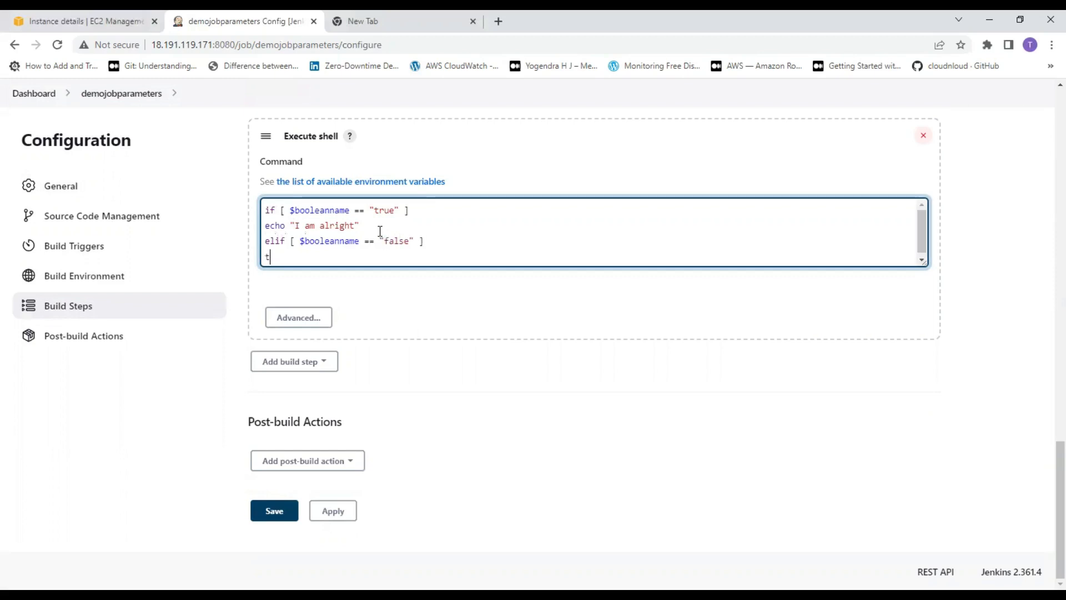
{"action": "type", "text": "hen"}
{"action": "key", "text": "Return"}
{"action": "type", "text": "echo"}
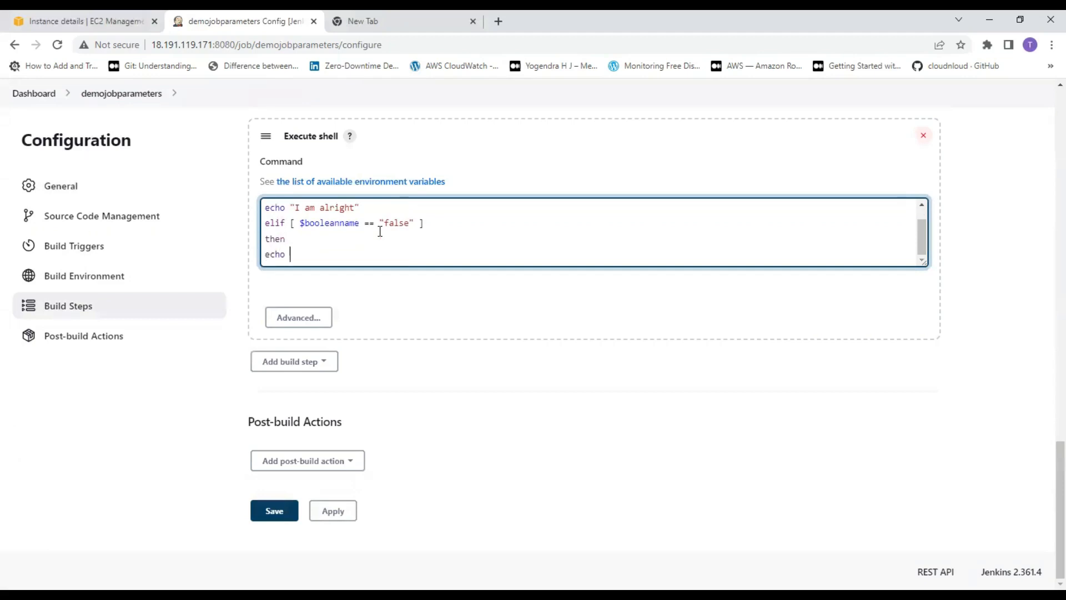
{"action": "type", "text": "not feeling alright\""}
{"action": "key", "text": "Return"}
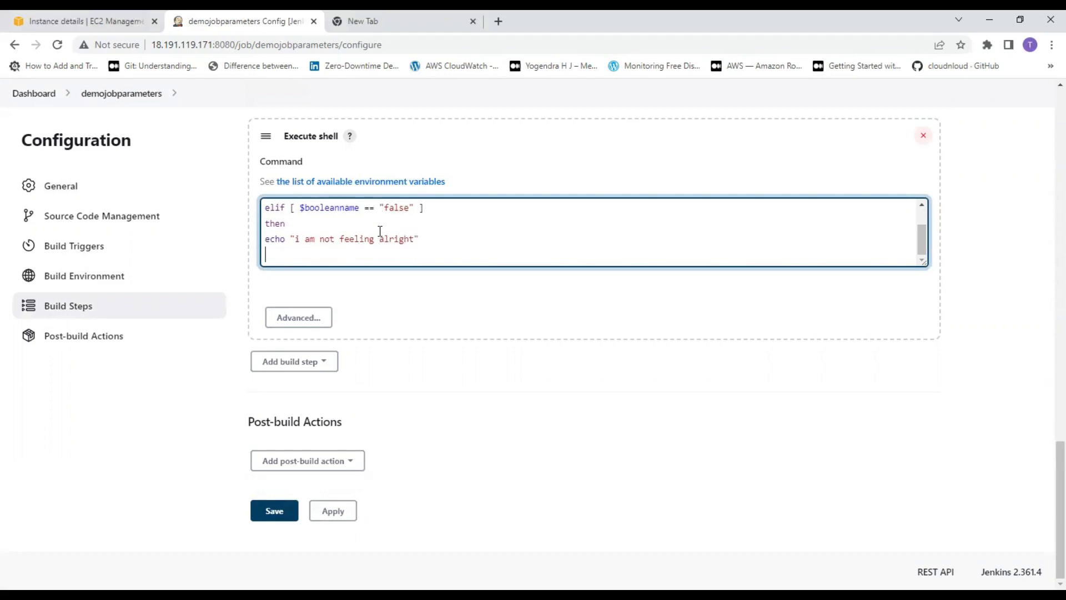
{"action": "type", "text": "fi"}
- Insert the missing then line below the first if condition and save the project configuration
{"action": "key", "text": "Up"}
{"action": "key", "text": "Up"}
{"action": "key", "text": "Up"}
{"action": "key", "text": "Up"}
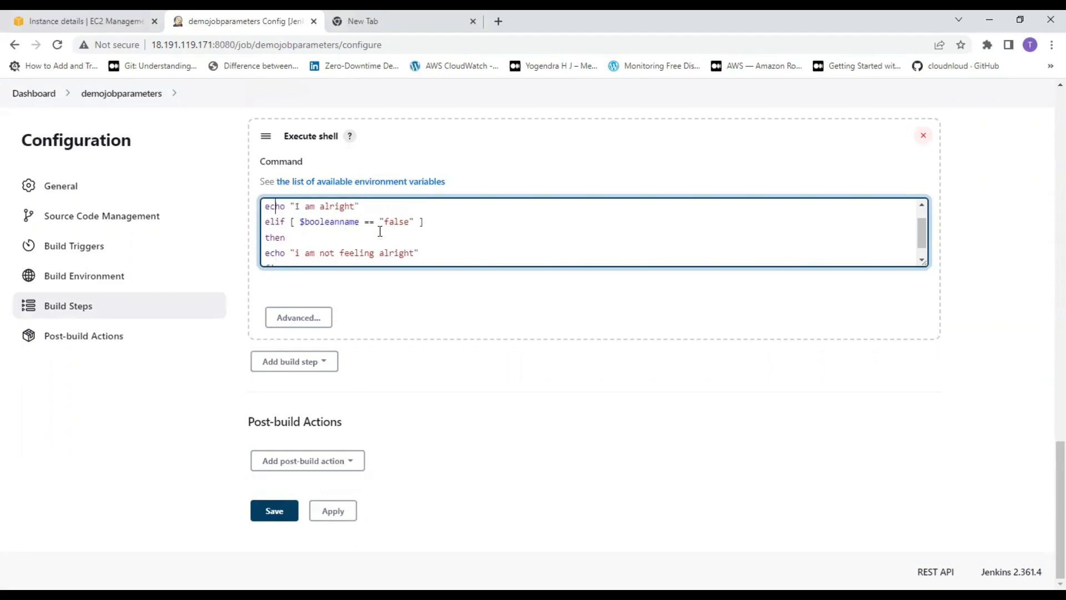
{"action": "key", "text": "Up"}
{"action": "key", "text": "End"}
{"action": "key", "text": "Return"}
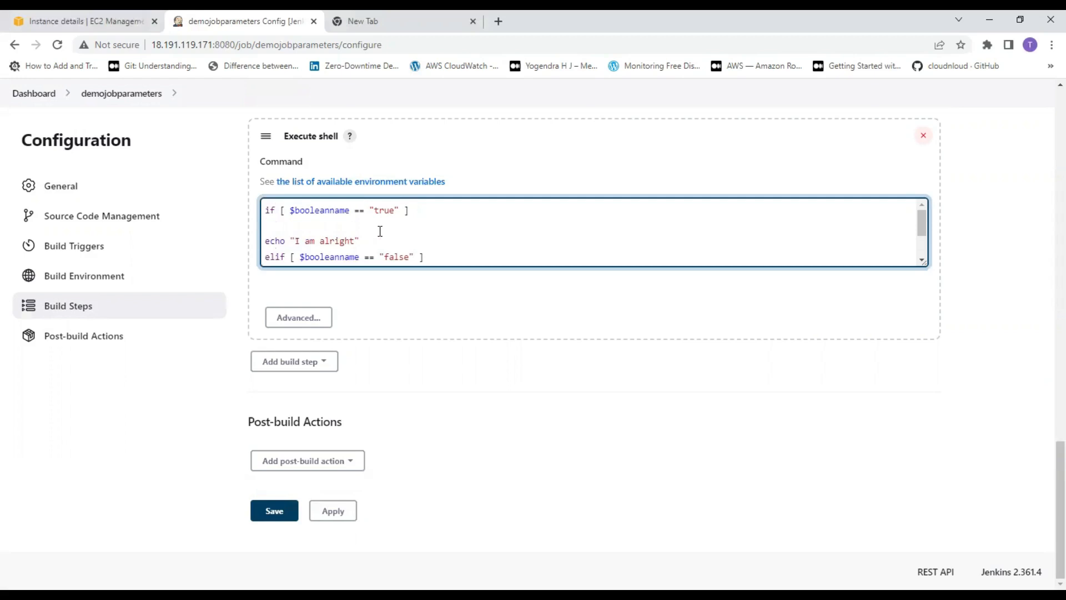
{"action": "type", "text": "then"}
{"action": "left_click", "coordinate": [272, 510]}
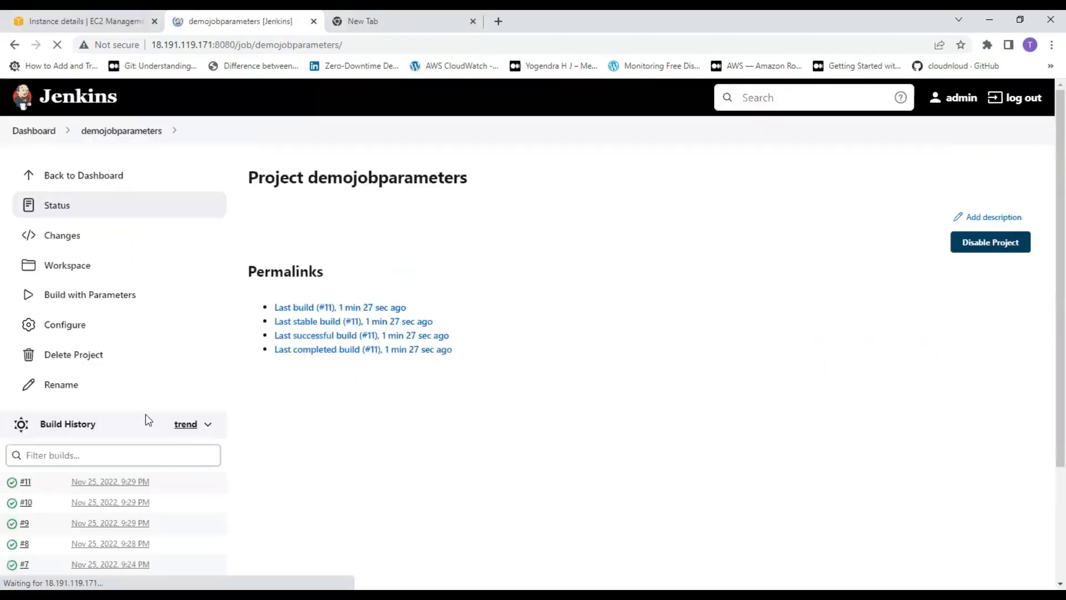
- Run a build with booleanname left unticked, check its console output and return to the project page
{"action": "left_click", "coordinate": [111, 297]}
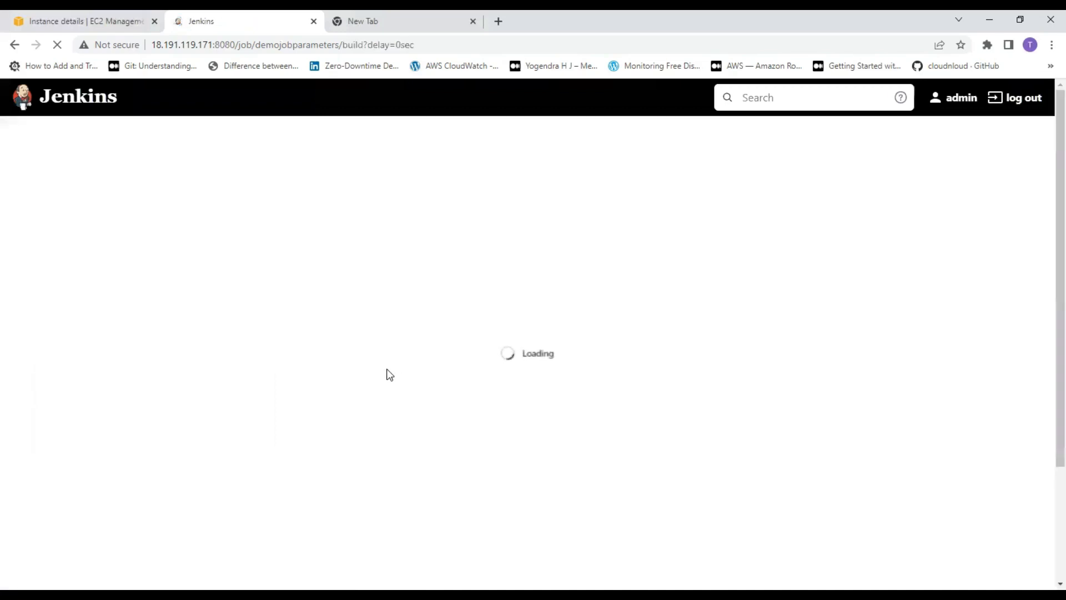
{"action": "left_click", "coordinate": [286, 283]}
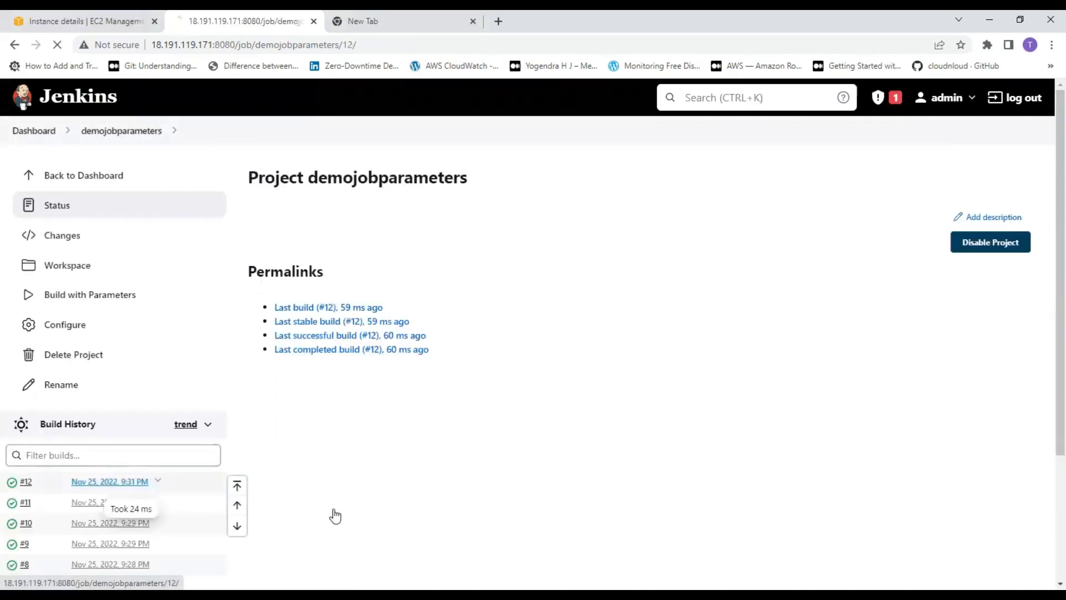
{"action": "left_click", "coordinate": [103, 270]}
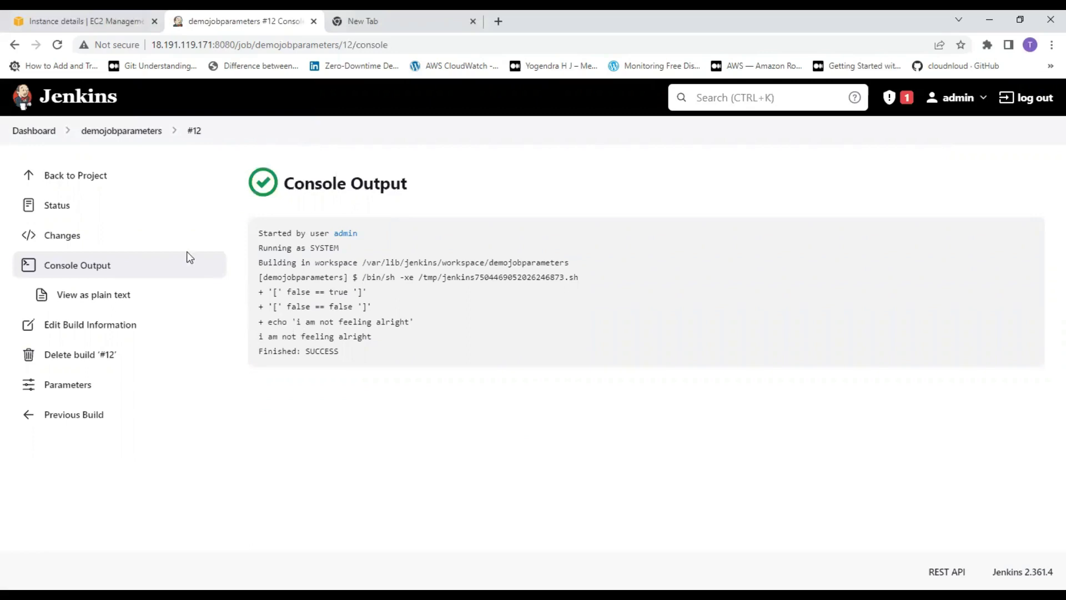
{"action": "left_click", "coordinate": [90, 176]}
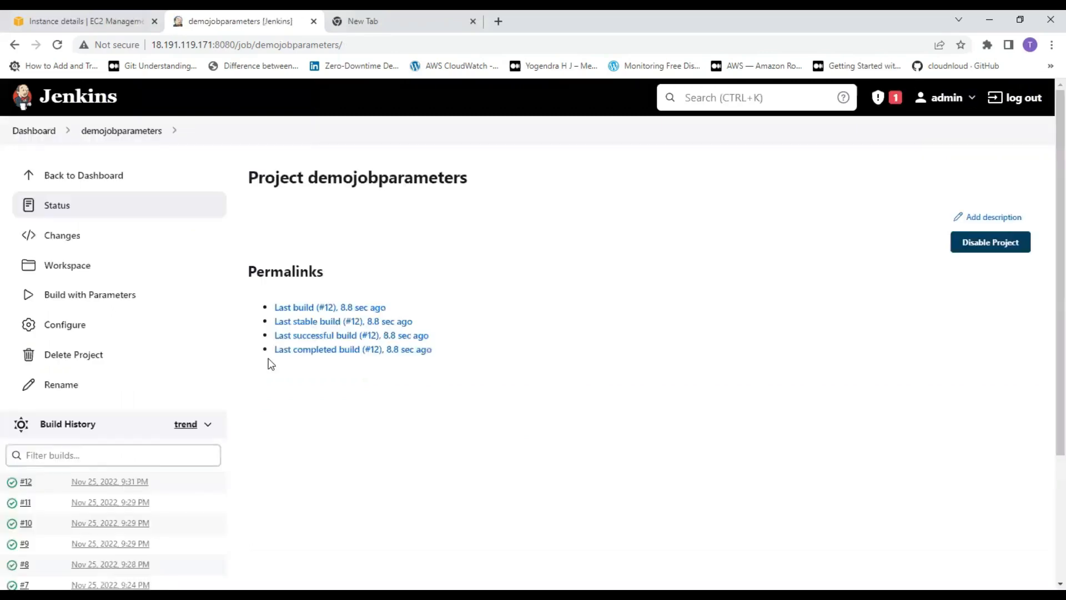
- Run another build with parameters with booleanname ticked
{"action": "left_click", "coordinate": [85, 296]}
{"action": "left_click", "coordinate": [255, 236]}
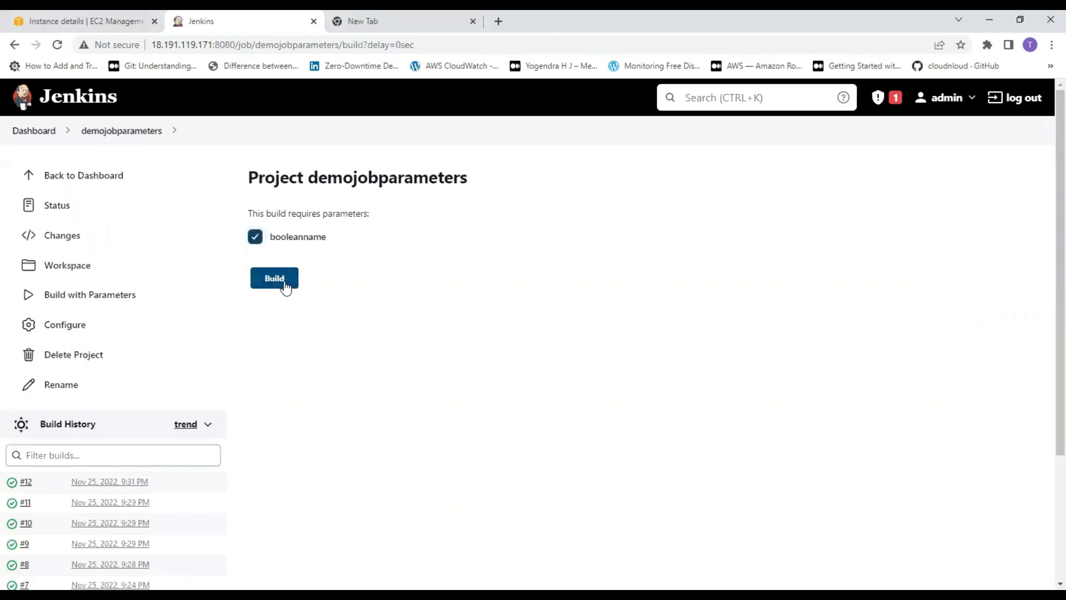
{"action": "left_click", "coordinate": [282, 285]}
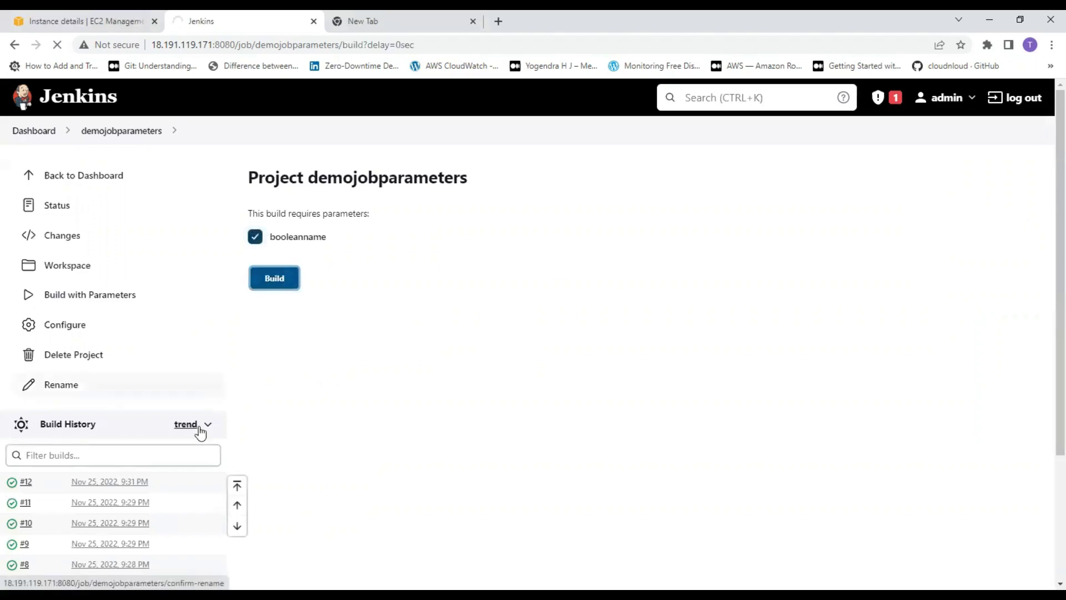
- Read the console output of the build run with booleanname ticked and return to the project page
{"action": "left_click", "coordinate": [129, 482]}
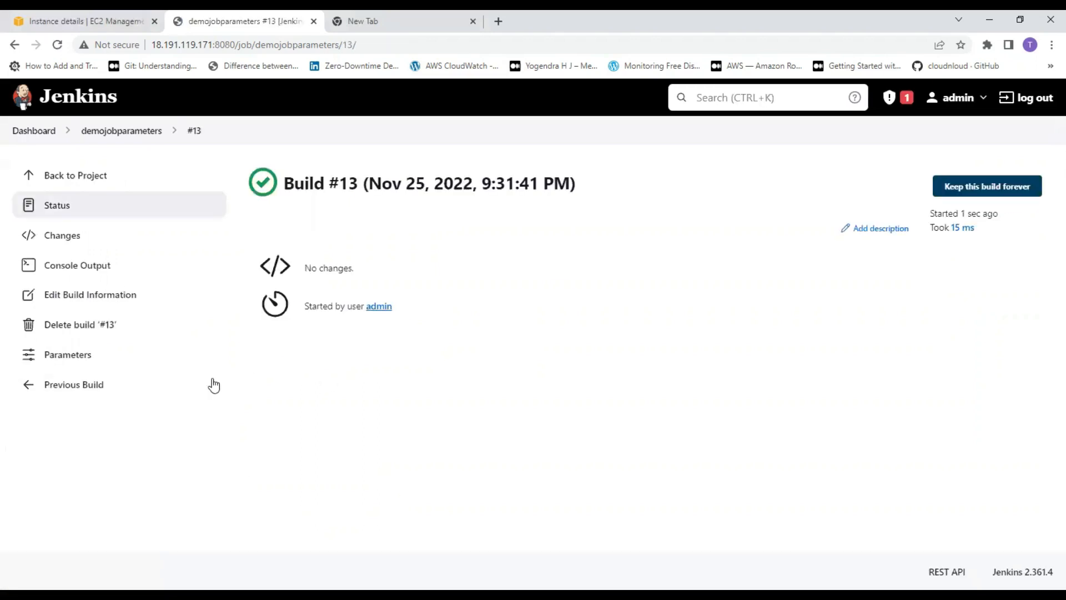
{"action": "left_click", "coordinate": [90, 258]}
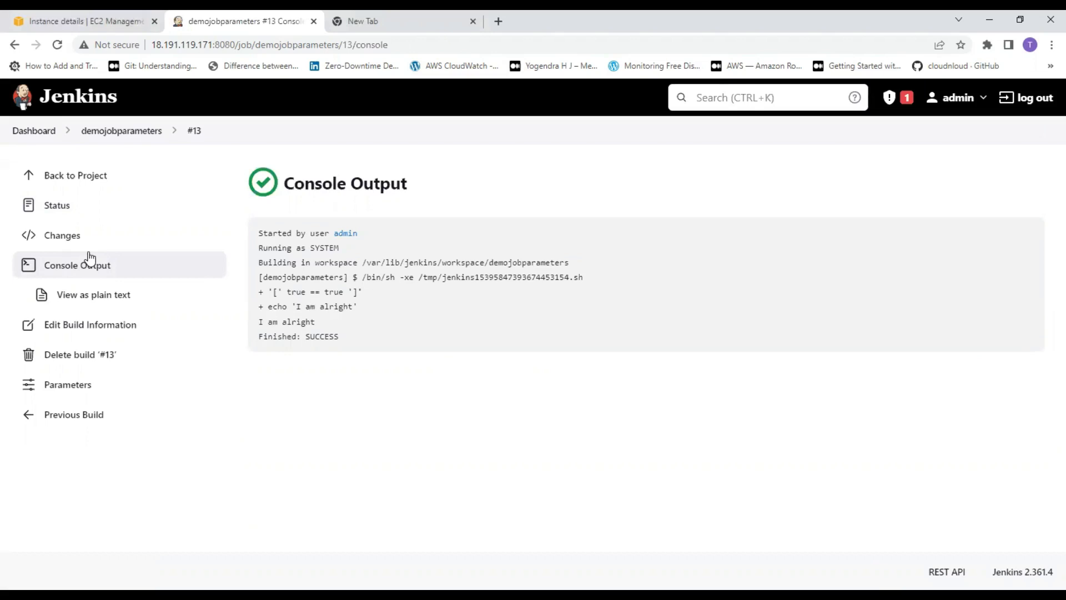
{"action": "left_click", "coordinate": [78, 179]}
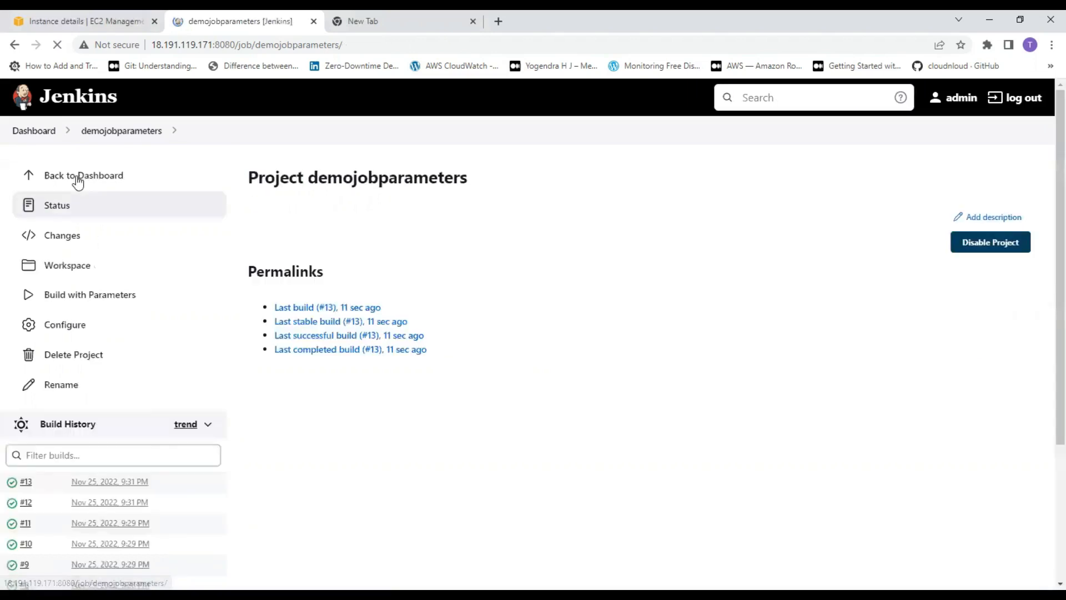
- Open the project configuration and remove the Boolean Parameter
{"action": "left_click", "coordinate": [100, 295]}
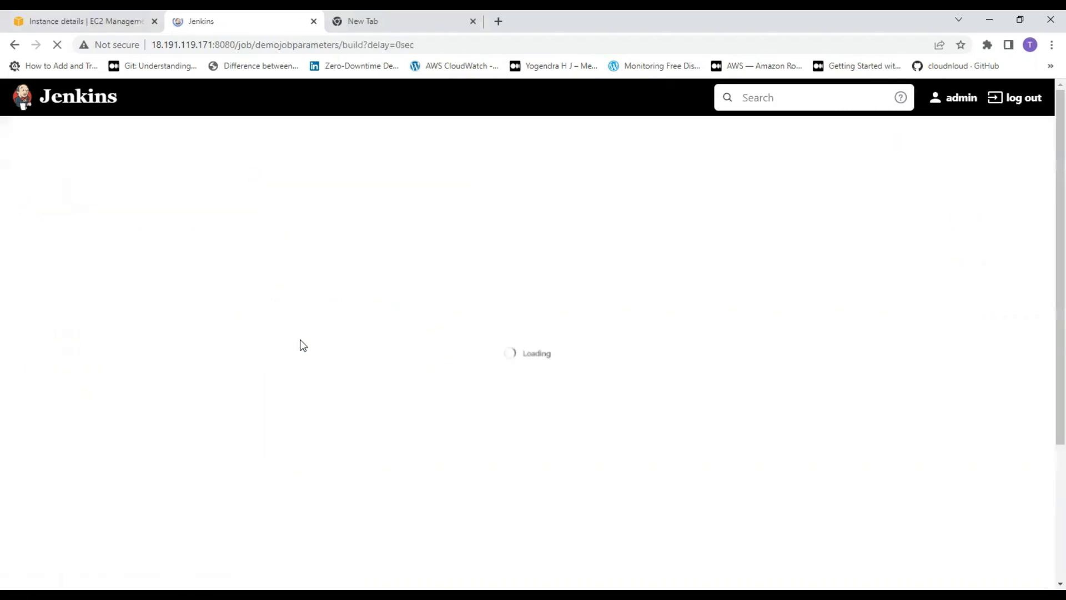
{"action": "left_click", "coordinate": [78, 325]}
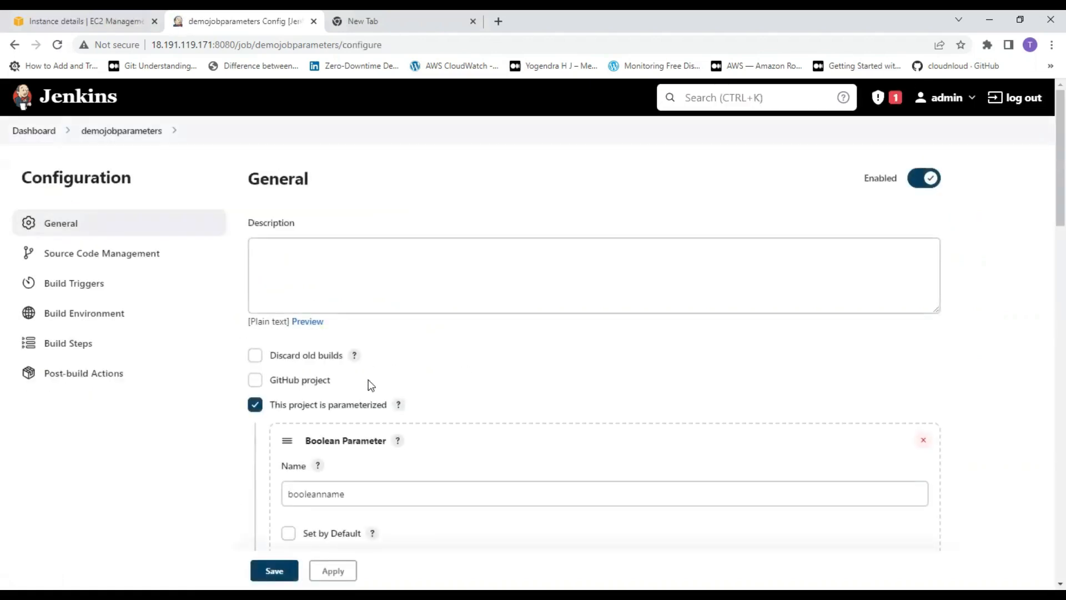
{"action": "left_click", "coordinate": [923, 440]}
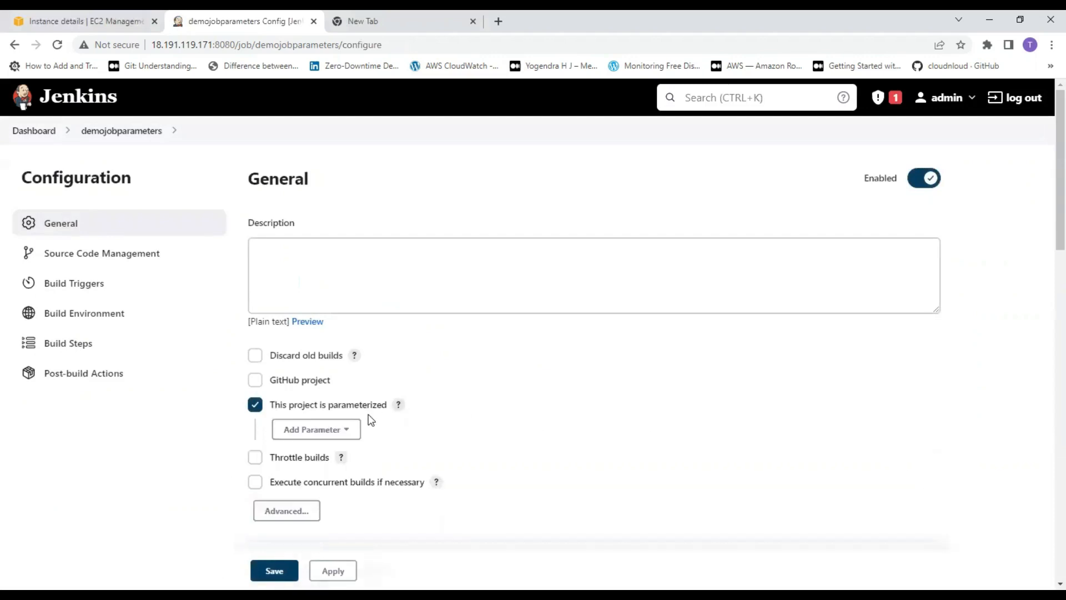
- Add a Password Parameter named passwd to the project
{"action": "left_click", "coordinate": [353, 430]}
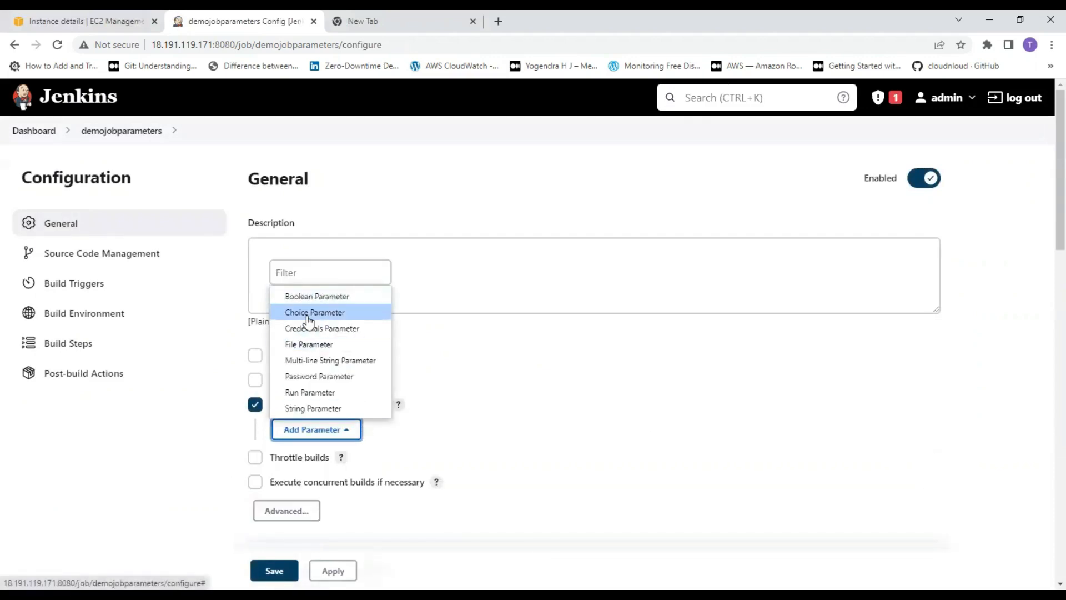
{"action": "left_click", "coordinate": [317, 378]}
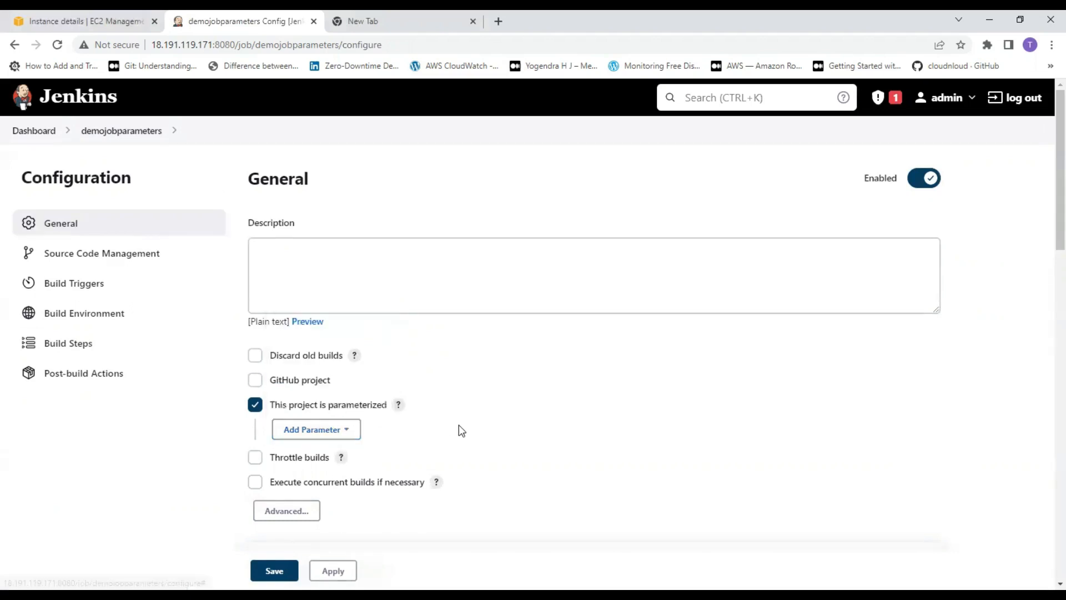
{"action": "scroll", "coordinate": [462, 405], "scroll_direction": "down", "scroll_amount": 3}
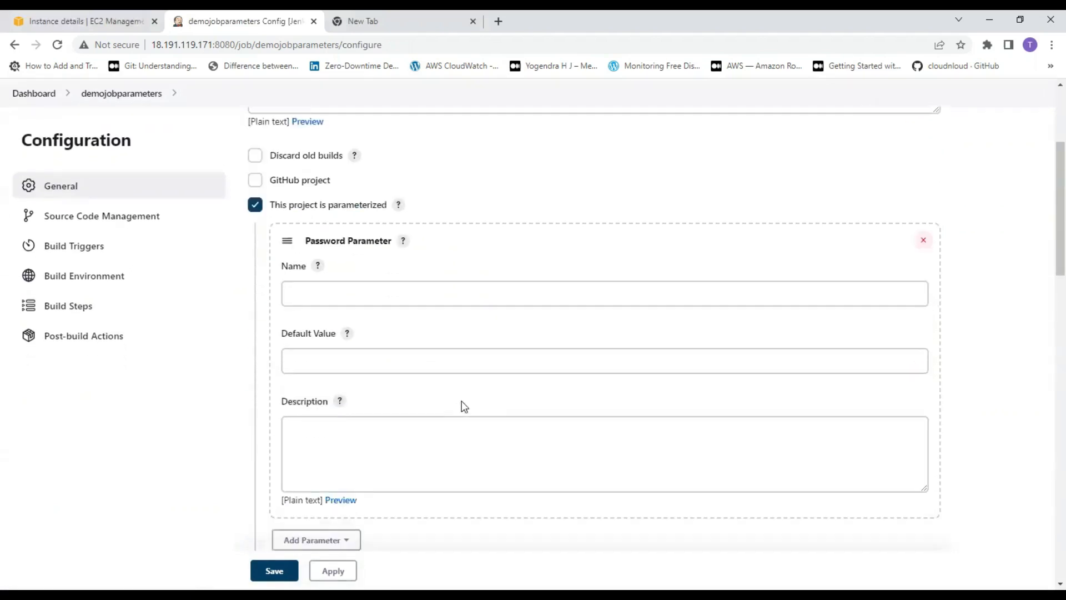
{"action": "scroll", "coordinate": [307, 250], "scroll_direction": "down", "scroll_amount": 1}
{"action": "left_click", "coordinate": [313, 229]}
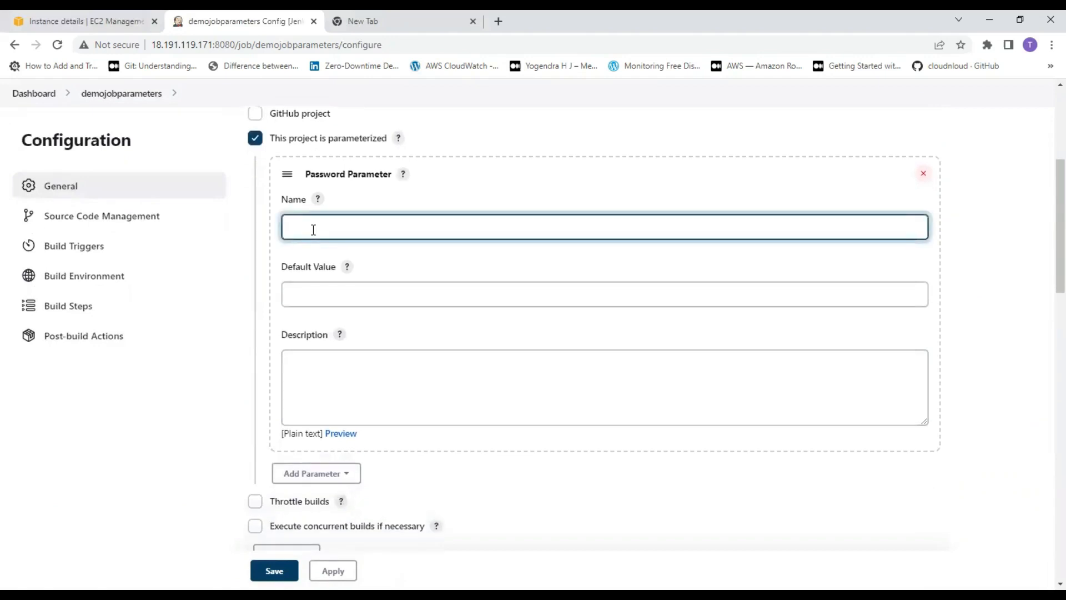
{"action": "type", "text": "passwd"}
- Enter the default password for the passwd parameter and show the help text for its Default Value
{"action": "left_click", "coordinate": [344, 295]}
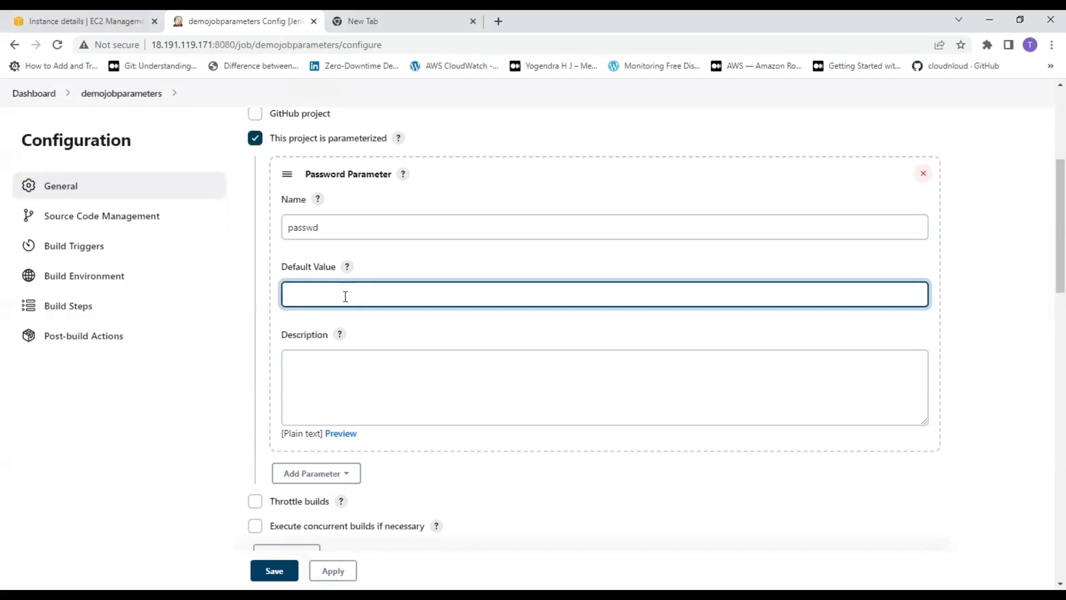
{"action": "type", "text": "••••"}
{"action": "left_click", "coordinate": [348, 268]}
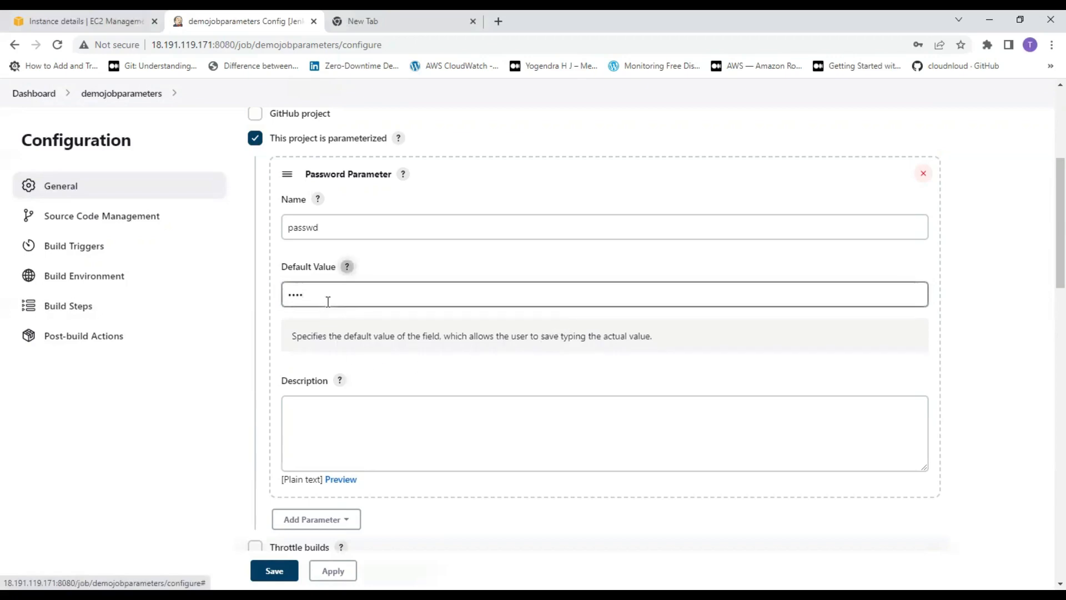
{"action": "left_click", "coordinate": [307, 410]}
- Replace the Execute shell script with echo "mypassword is $passwd" and save the project configuration
{"action": "scroll", "coordinate": [364, 398], "scroll_direction": "down", "scroll_amount": 10}
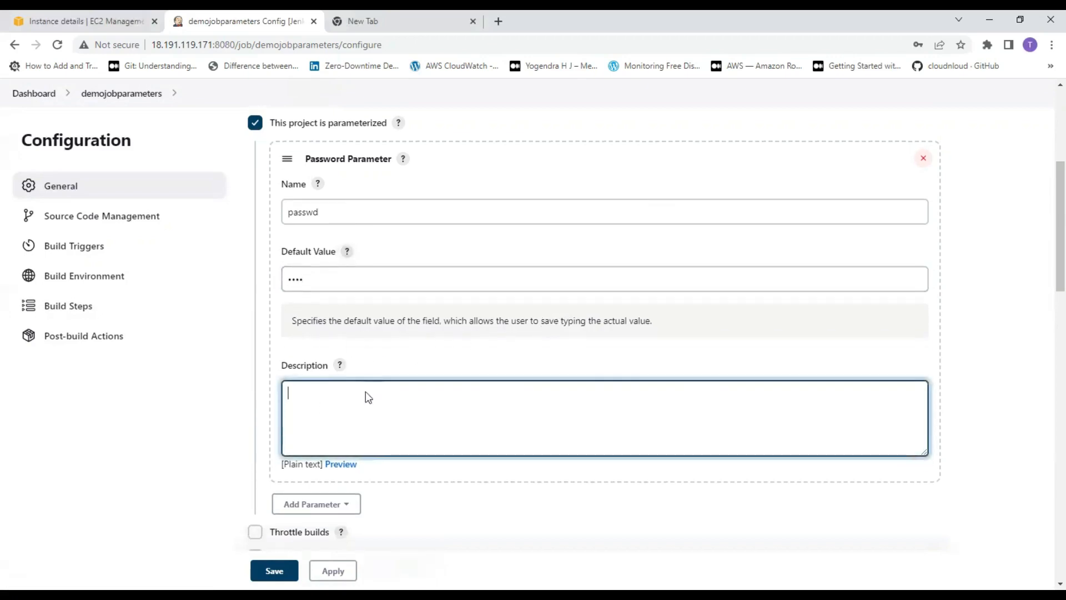
{"action": "scroll", "coordinate": [337, 432], "scroll_direction": "down", "scroll_amount": 9}
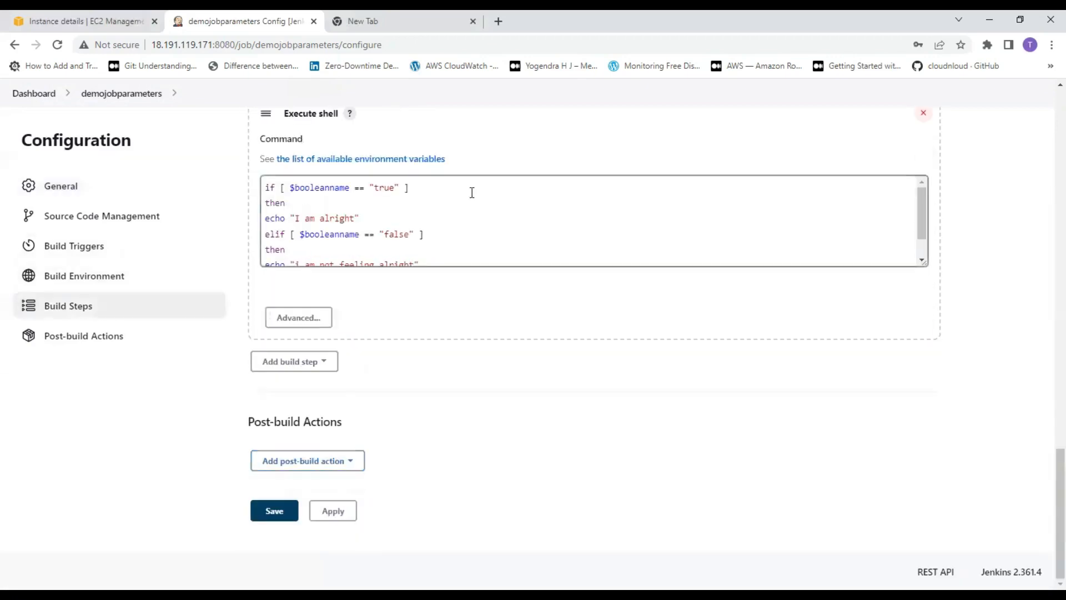
{"action": "left_click", "coordinate": [443, 247]}
{"action": "key", "text": "ctrl+a"}
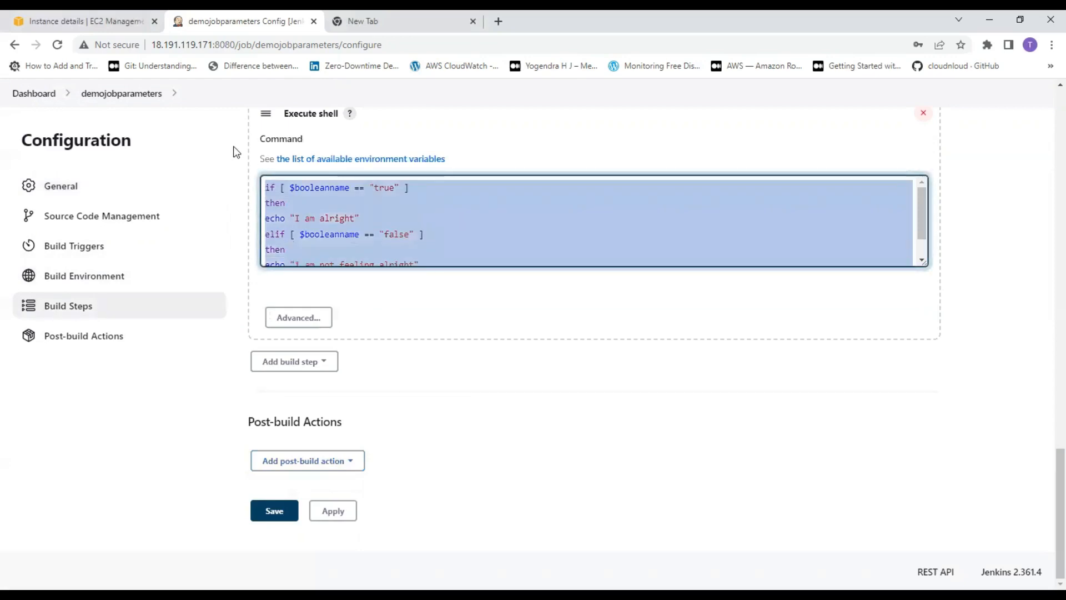
{"action": "type", "text": "echo "}
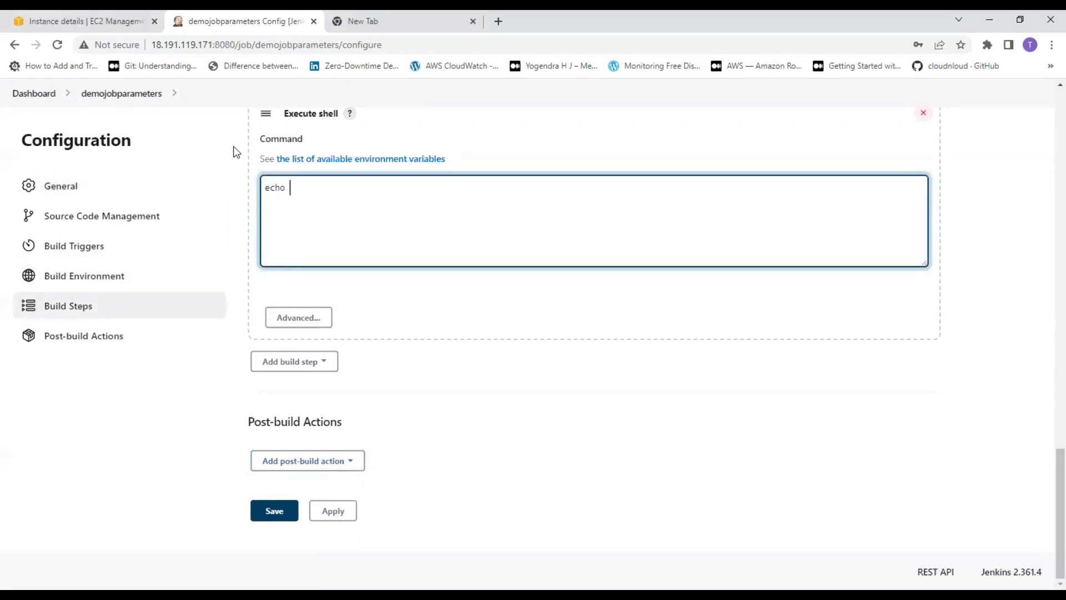
{"action": "type", "text": "\"mypassword is $passwd\""}
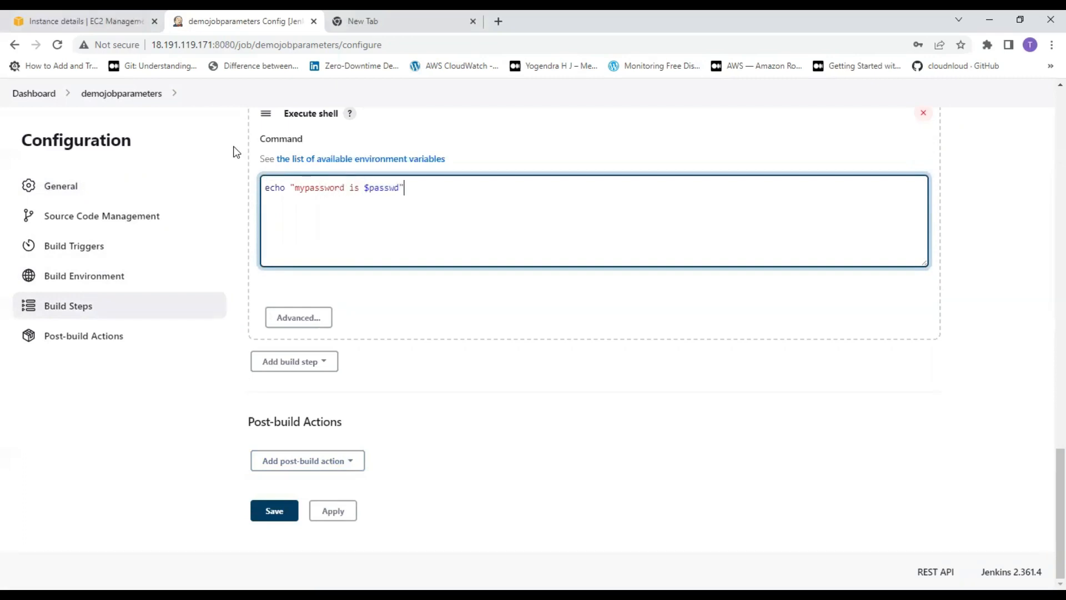
{"action": "left_click", "coordinate": [274, 509]}
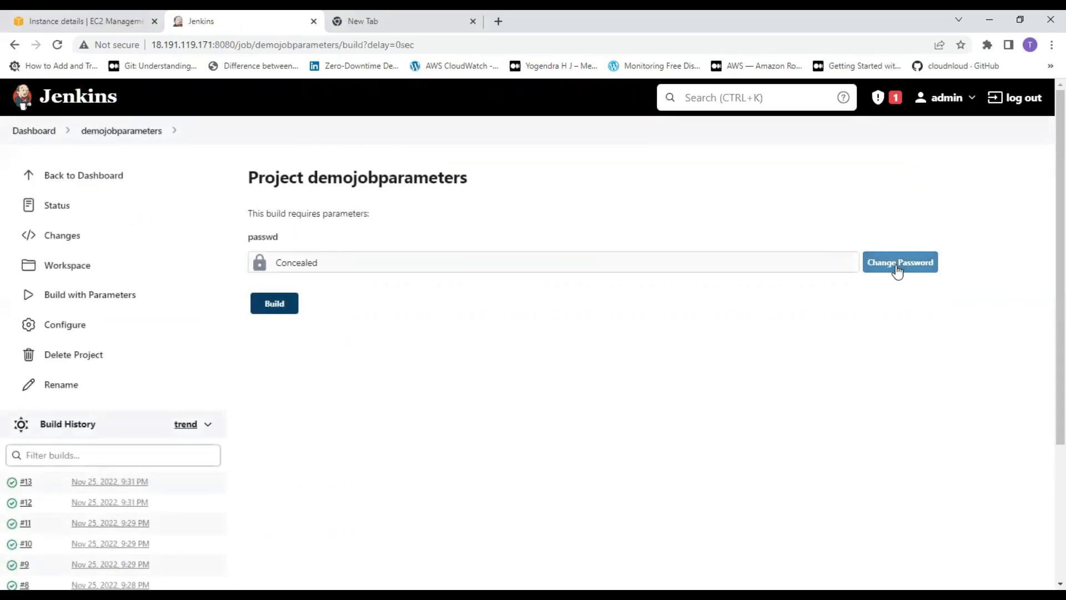
- Build the project with the default passwd value, read the run's console output and return to the project page
{"action": "left_click", "coordinate": [287, 304]}
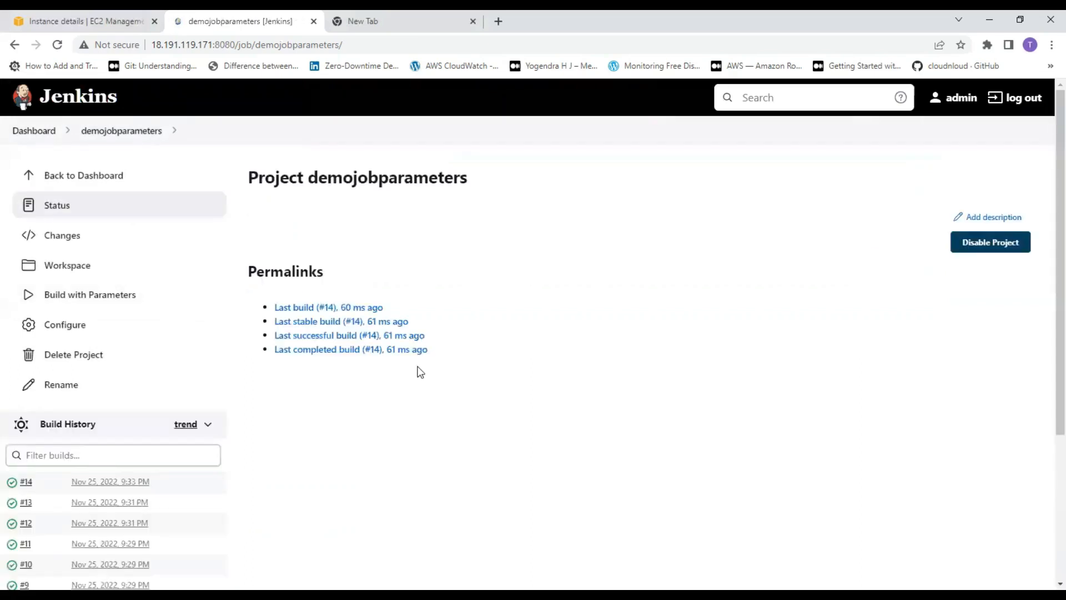
{"action": "left_click", "coordinate": [91, 482]}
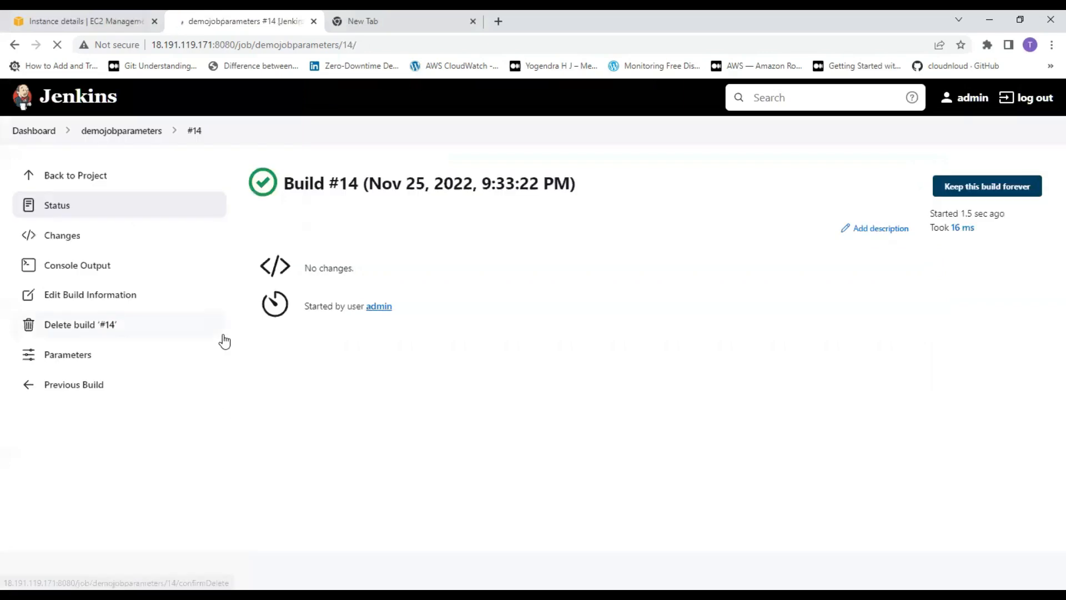
{"action": "left_click", "coordinate": [94, 269]}
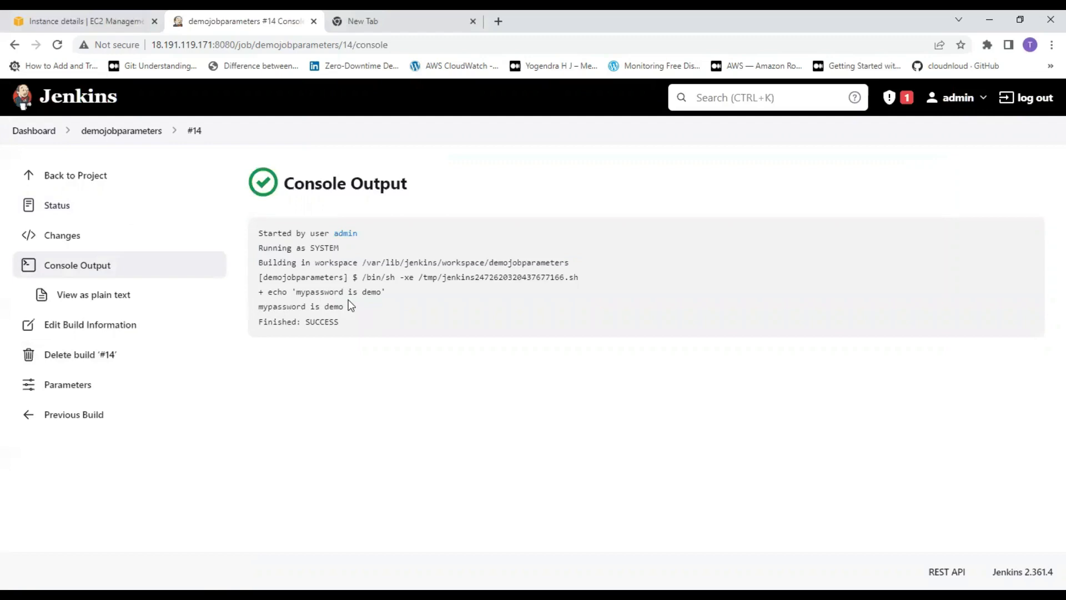
{"action": "left_click", "coordinate": [93, 182]}
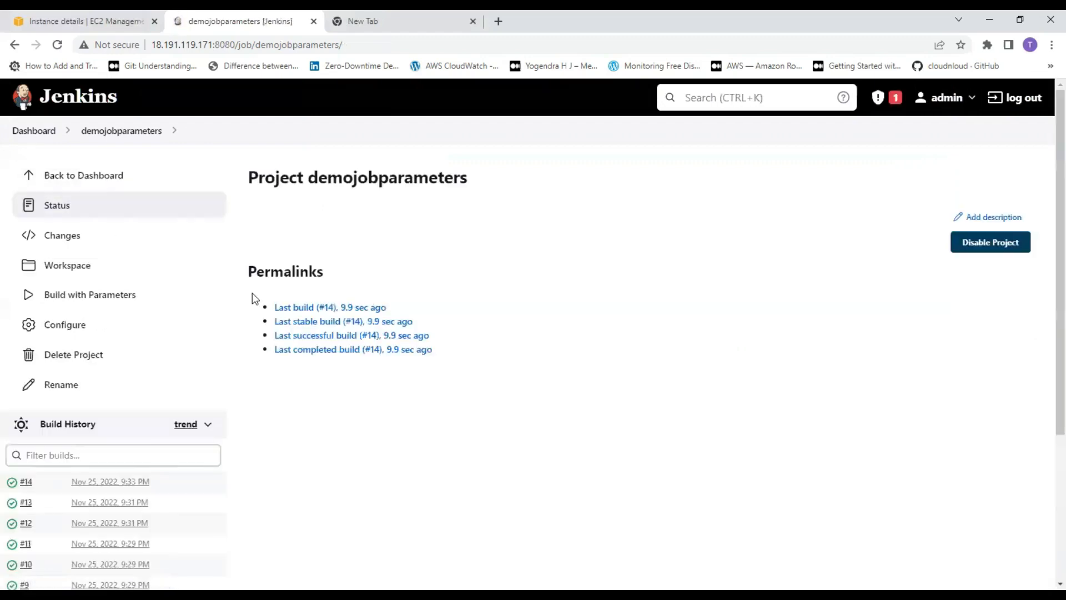
- Start another parameterized build with a different password entered for the passwd parameter
{"action": "left_click", "coordinate": [119, 296]}
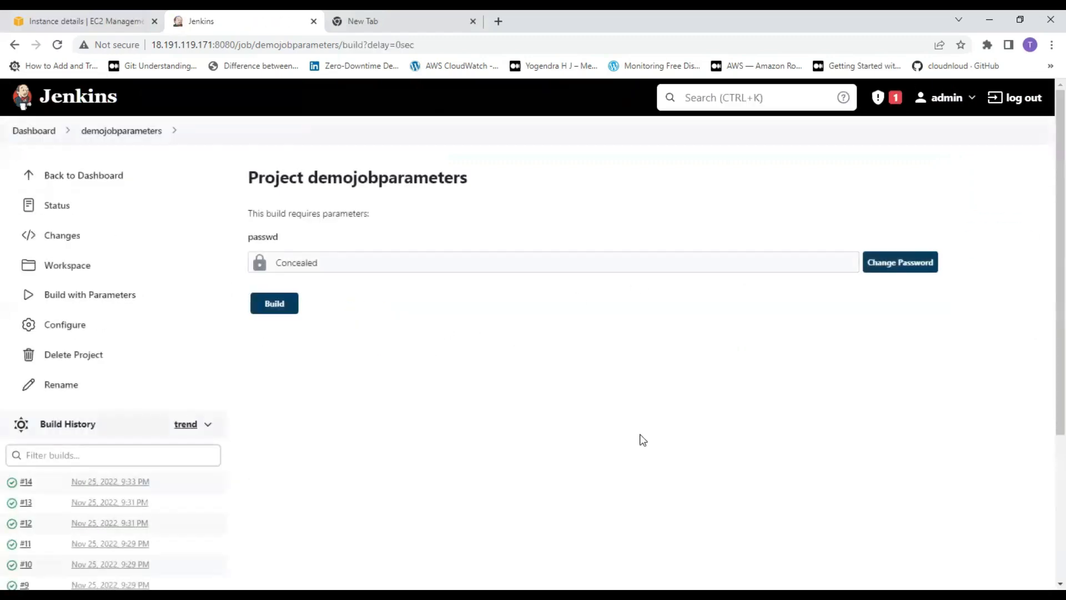
{"action": "left_click", "coordinate": [878, 262]}
{"action": "double_click", "coordinate": [326, 264]}
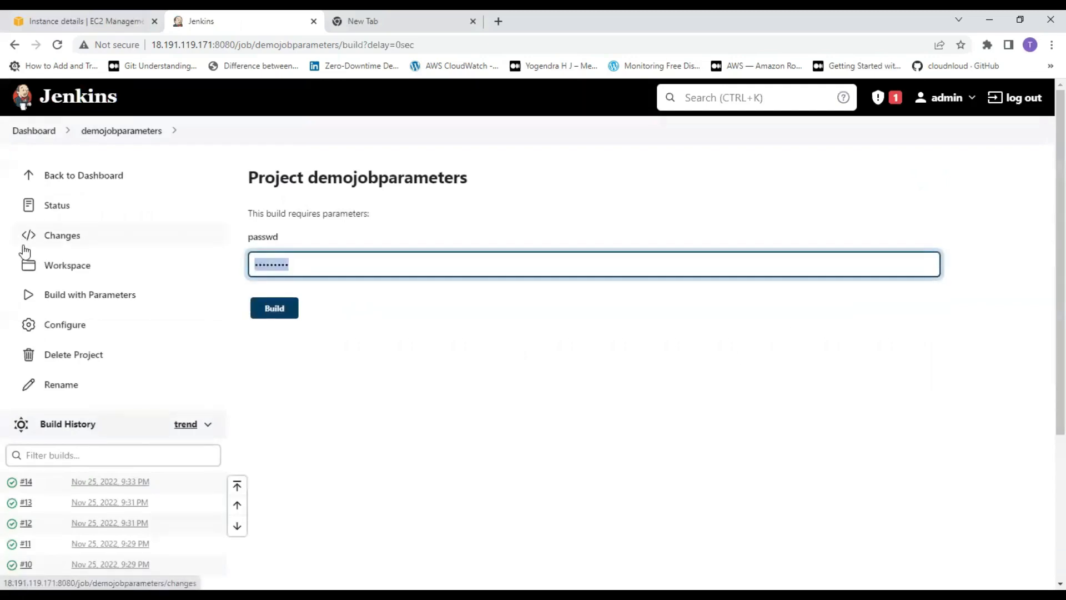
{"action": "key", "text": "BackSpace"}
{"action": "type", "text": "••"}
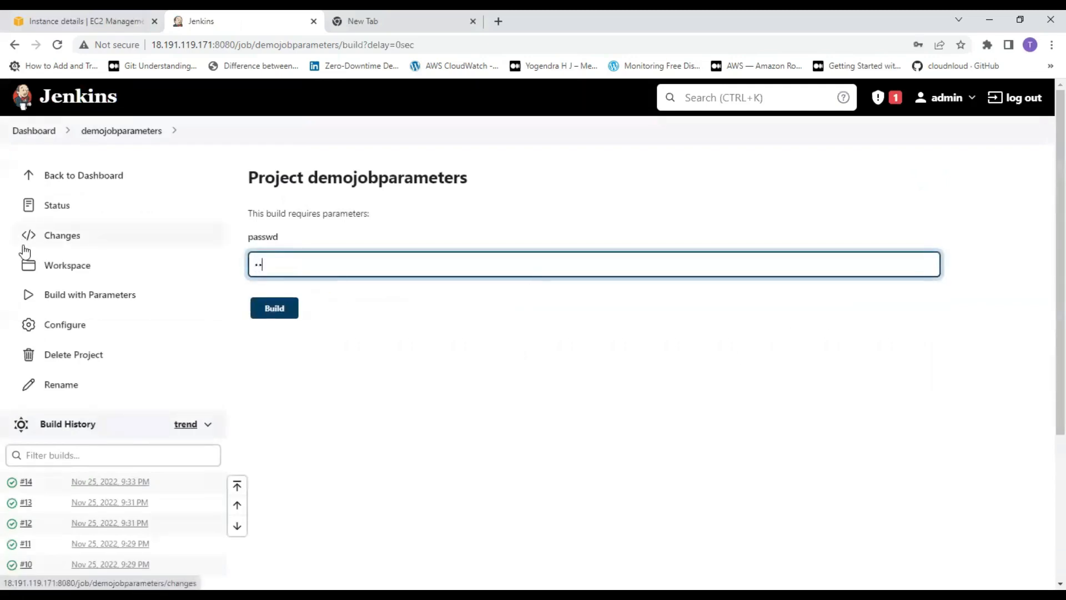
{"action": "type", "text": "•"}
{"action": "left_click", "coordinate": [274, 307]}
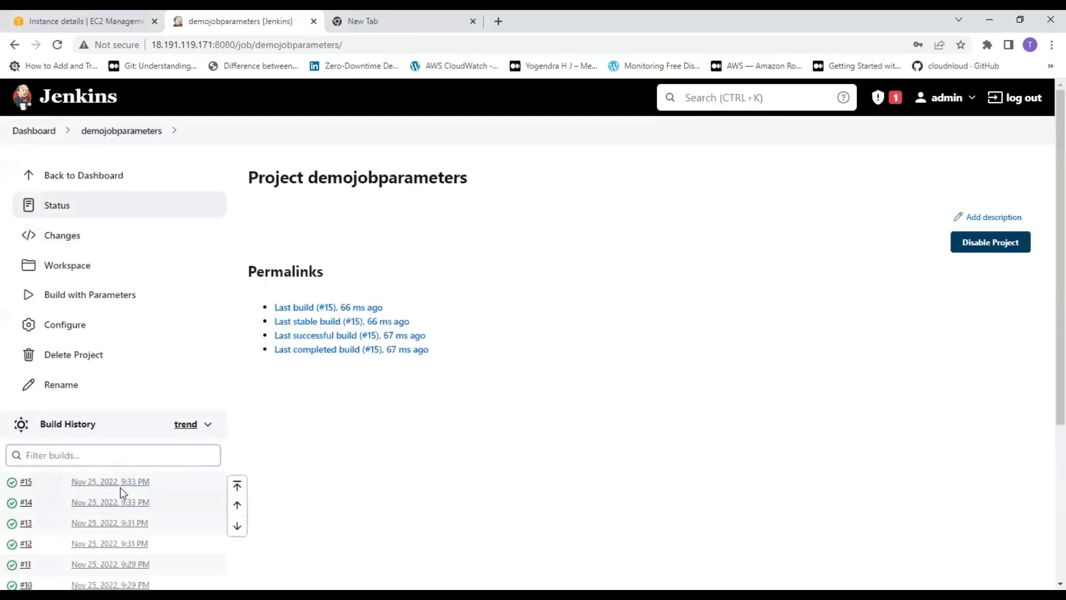
- Read the console output of the build run with the changed password and return to the project page
{"action": "left_click", "coordinate": [123, 489]}
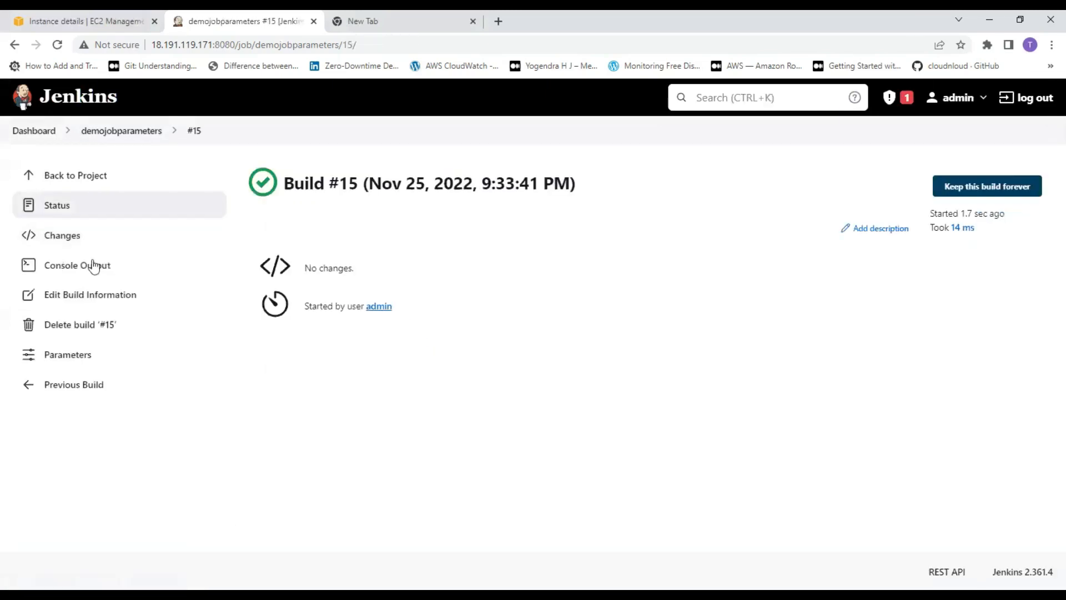
{"action": "left_click", "coordinate": [90, 265]}
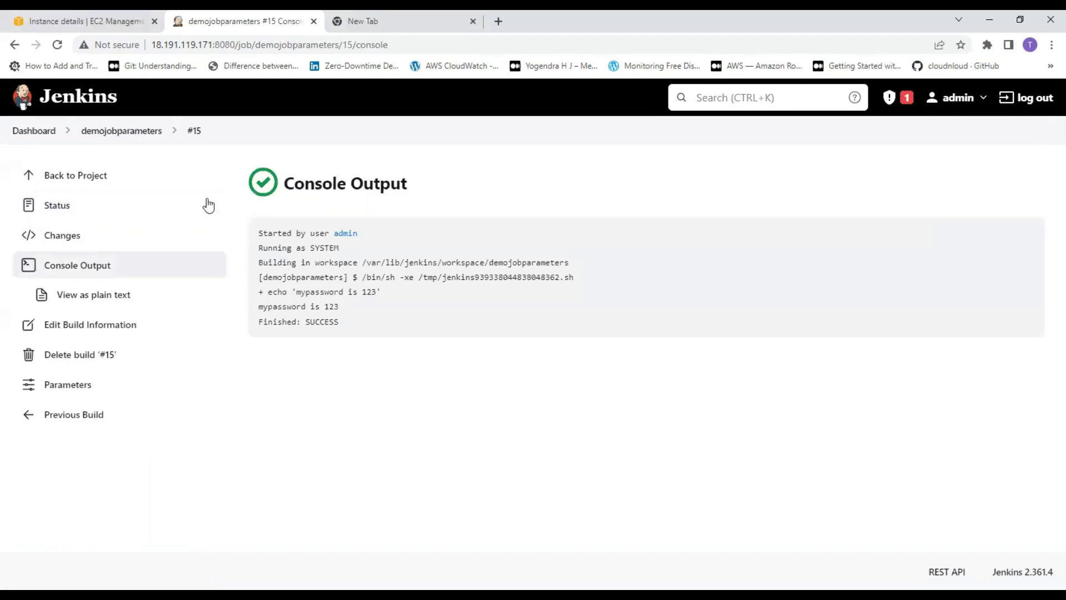
{"action": "left_click", "coordinate": [76, 183]}
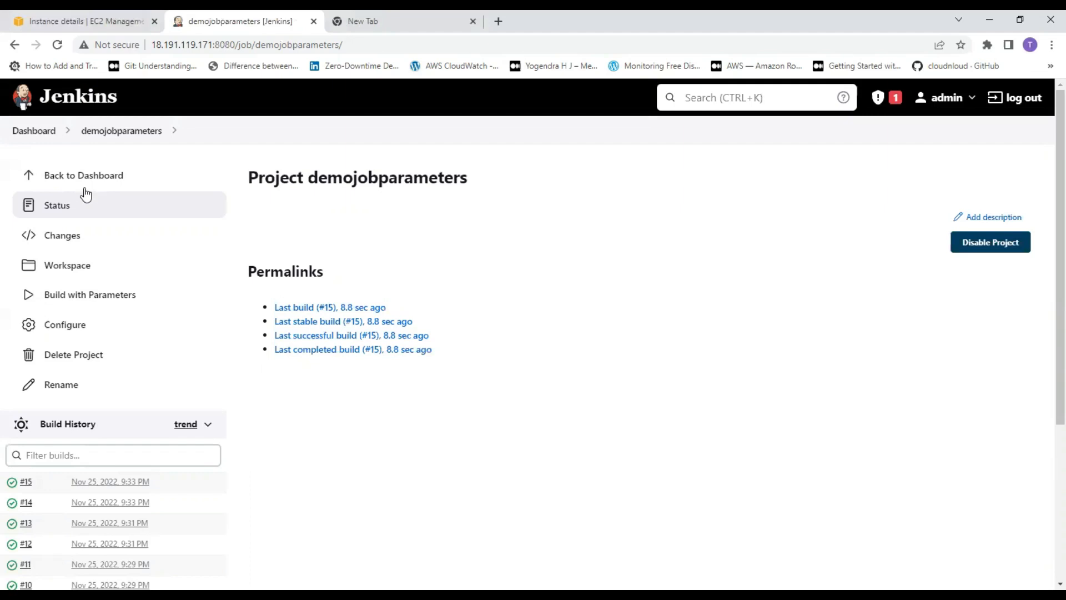
- Delete the demojobparameters project and confirm the deletion
{"action": "left_click", "coordinate": [85, 363]}
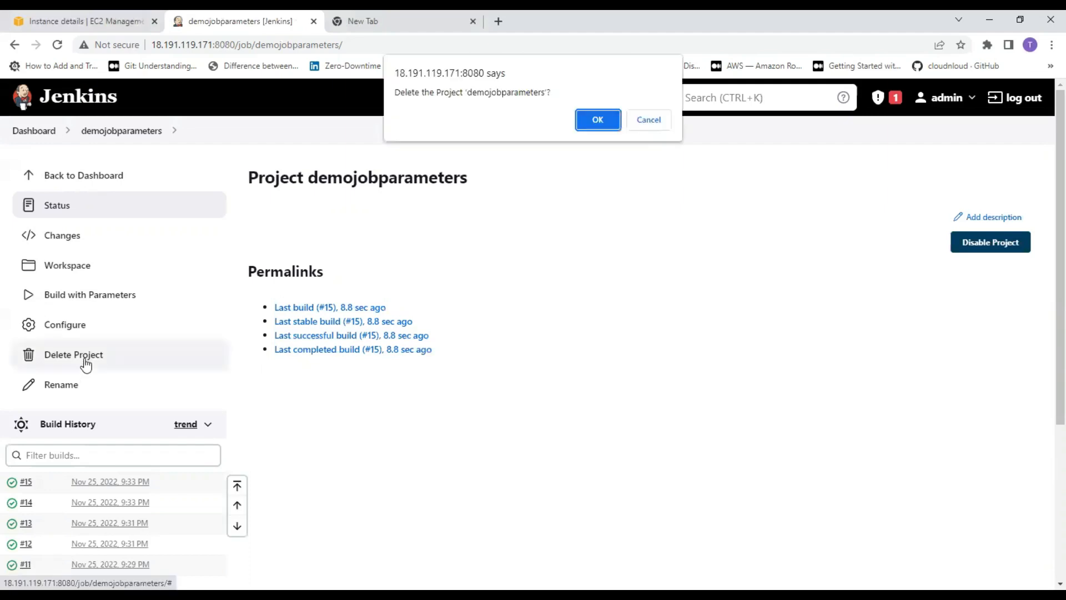
{"action": "left_click", "coordinate": [588, 120]}
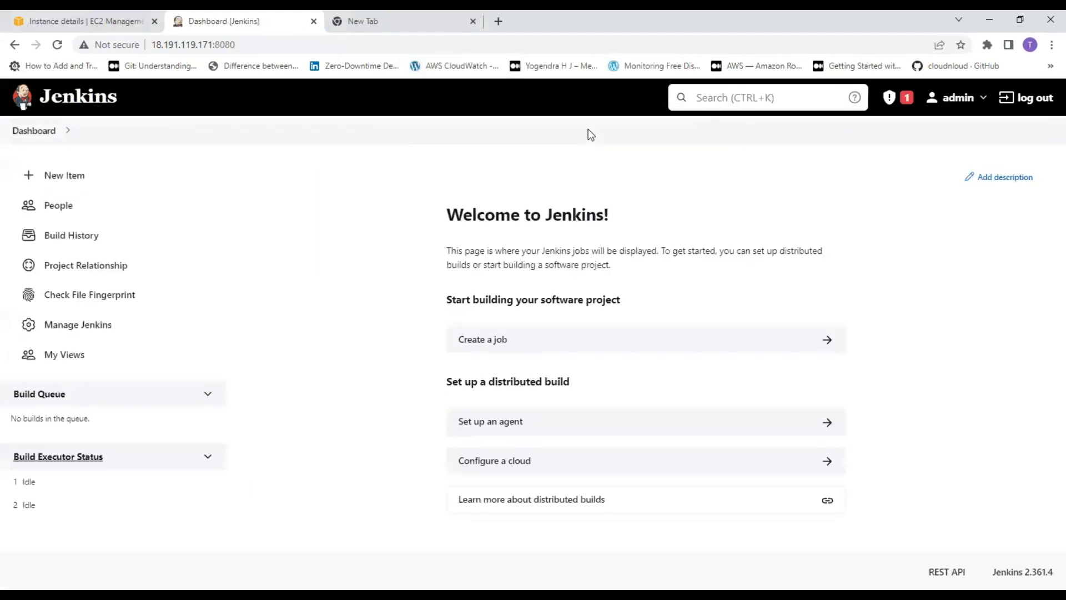